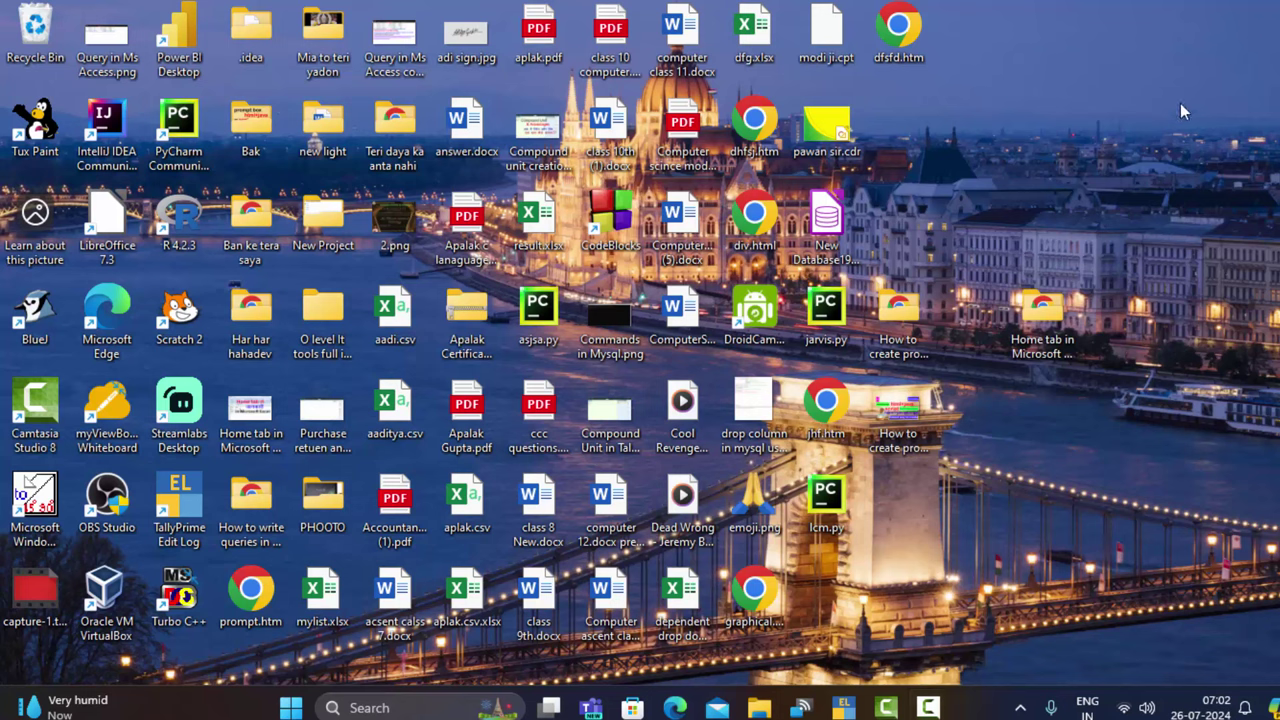
- Refresh the desktop from its right-click menu
{"action": "right_click", "coordinate": [1187, 139]}
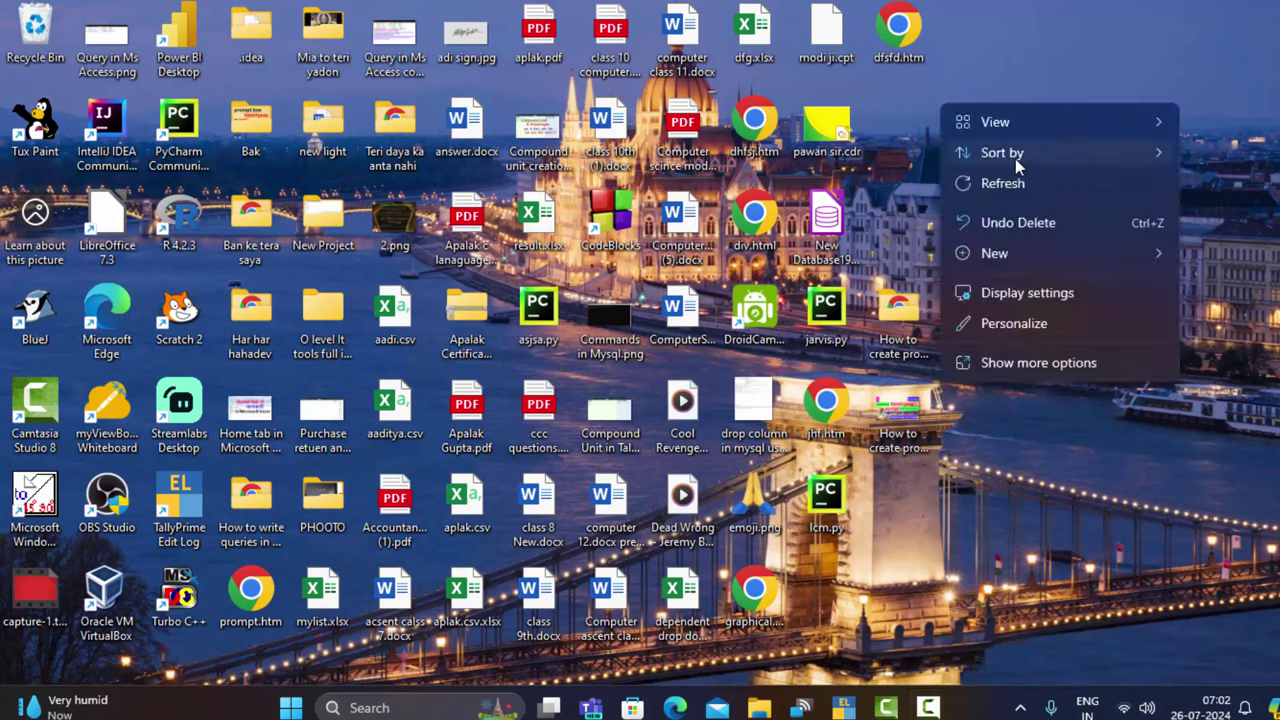
{"action": "left_click", "coordinate": [1037, 172]}
{"action": "right_click", "coordinate": [1169, 120]}
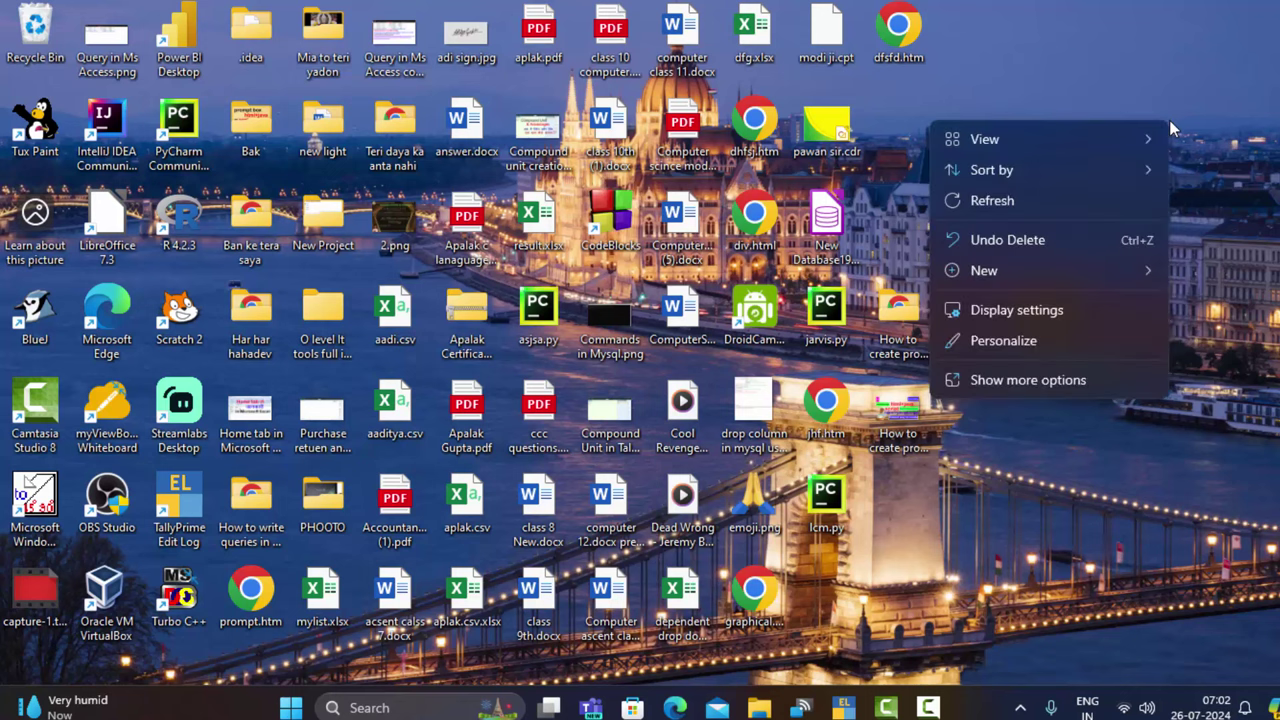
{"action": "left_click", "coordinate": [1050, 209]}
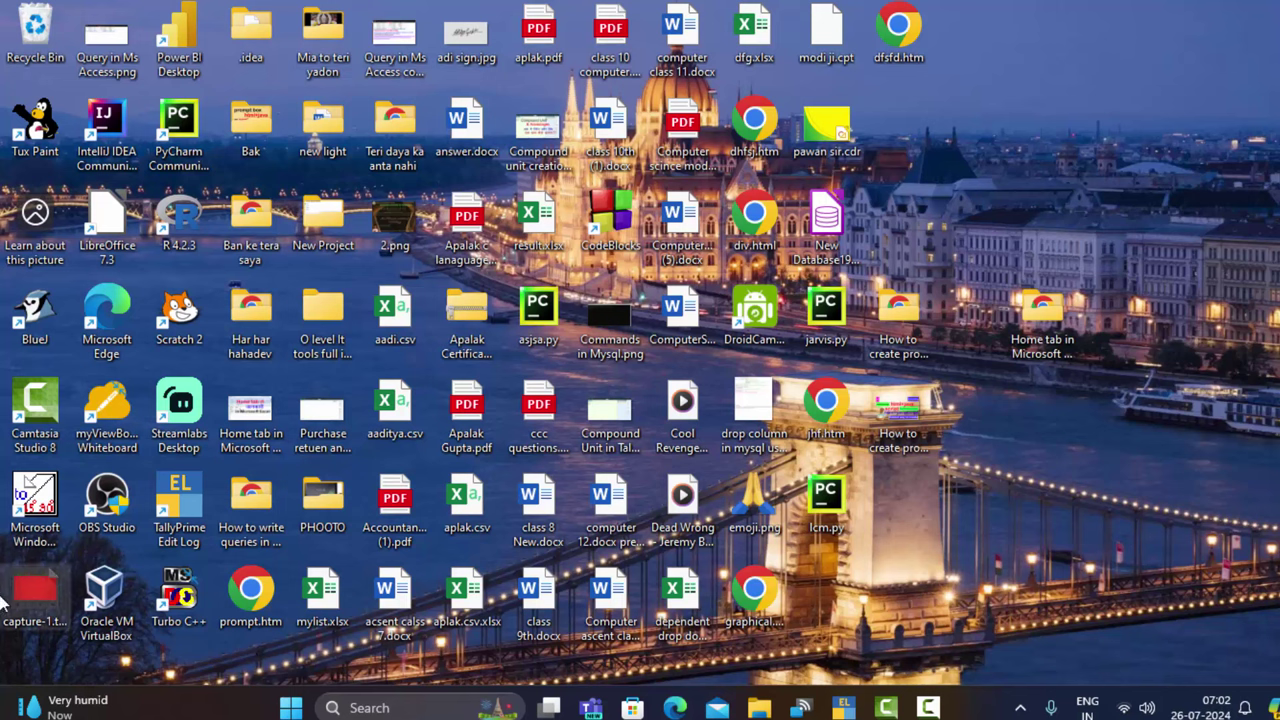
{"action": "mouse_move", "coordinate": [35, 600]}
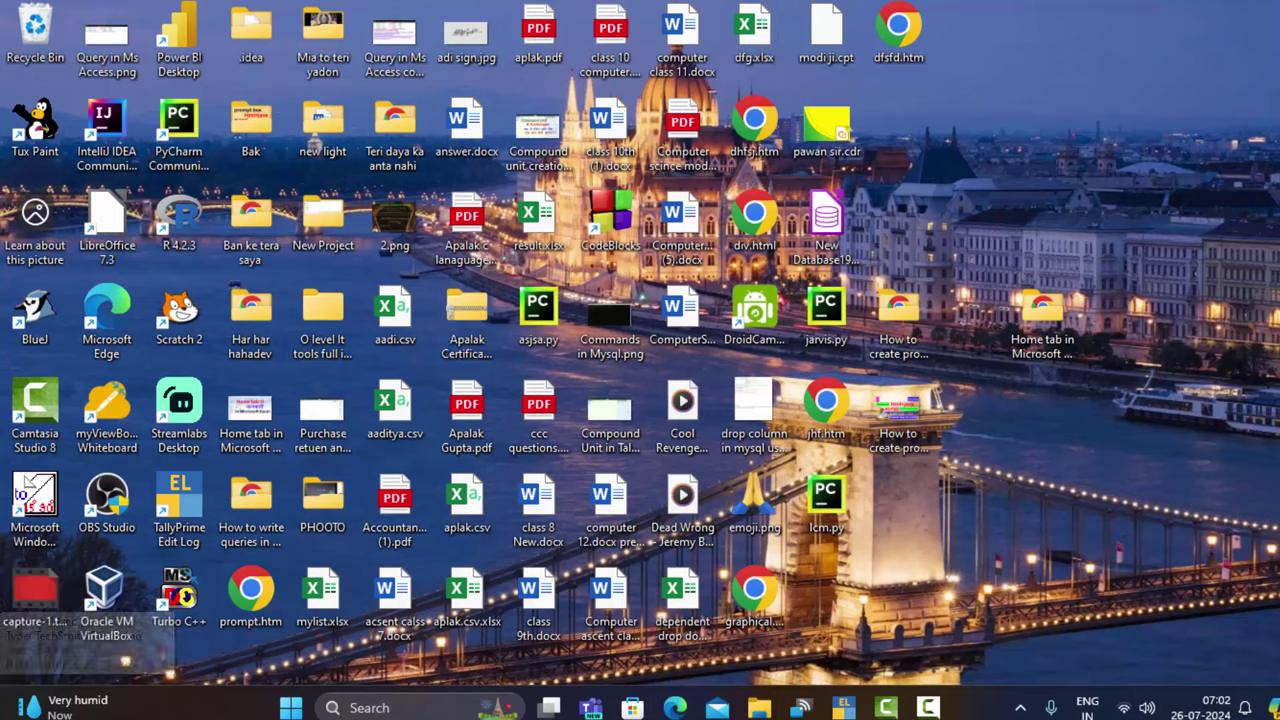
- In TallyPrime, choose Create Company to get a blank company creation form
{"action": "left_click", "coordinate": [843, 707]}
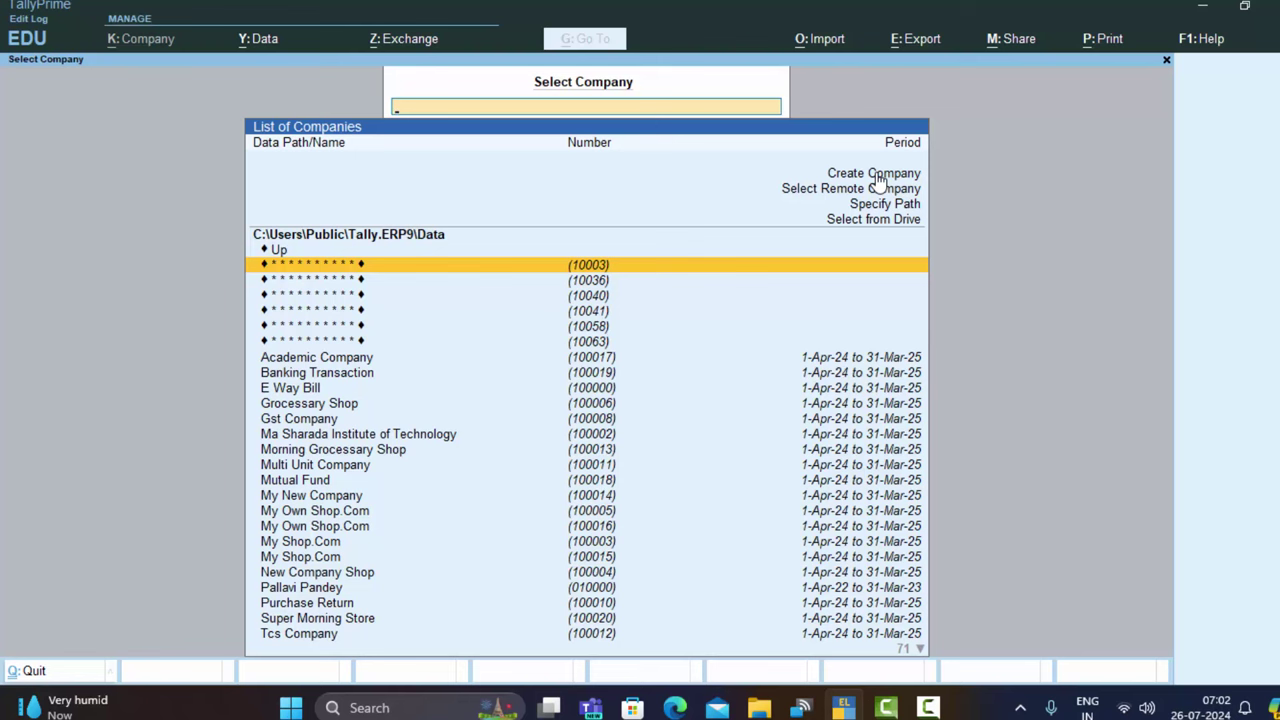
{"action": "left_click", "coordinate": [878, 175]}
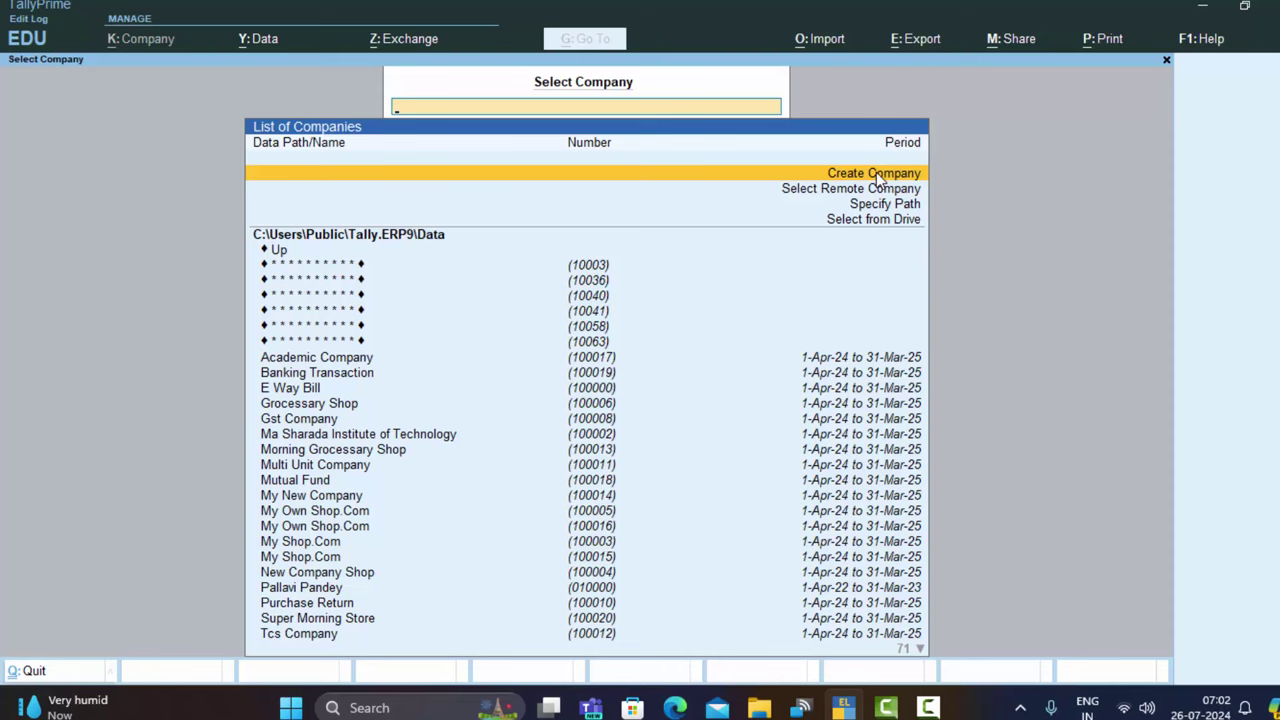
{"action": "key", "text": "Return"}
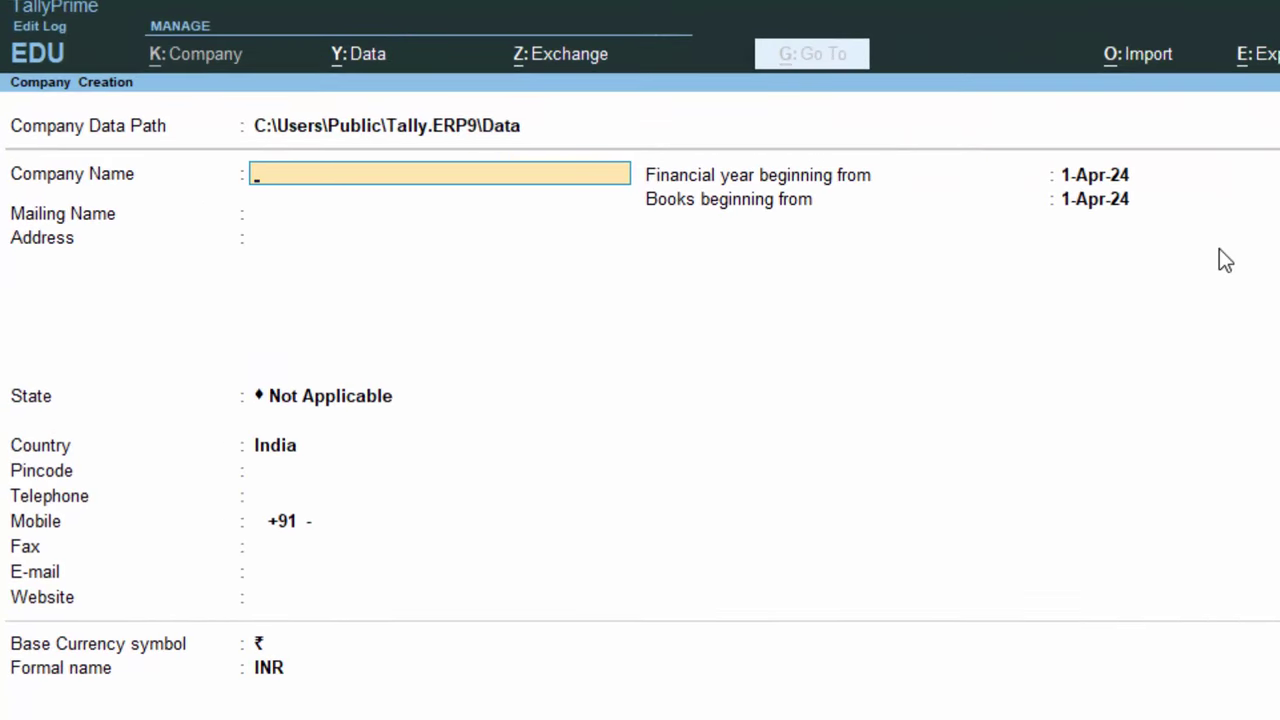
- Name the company Javid Enterprises, correcting the misspelled 'Enterprizes'
{"action": "type", "text": "Ja"}
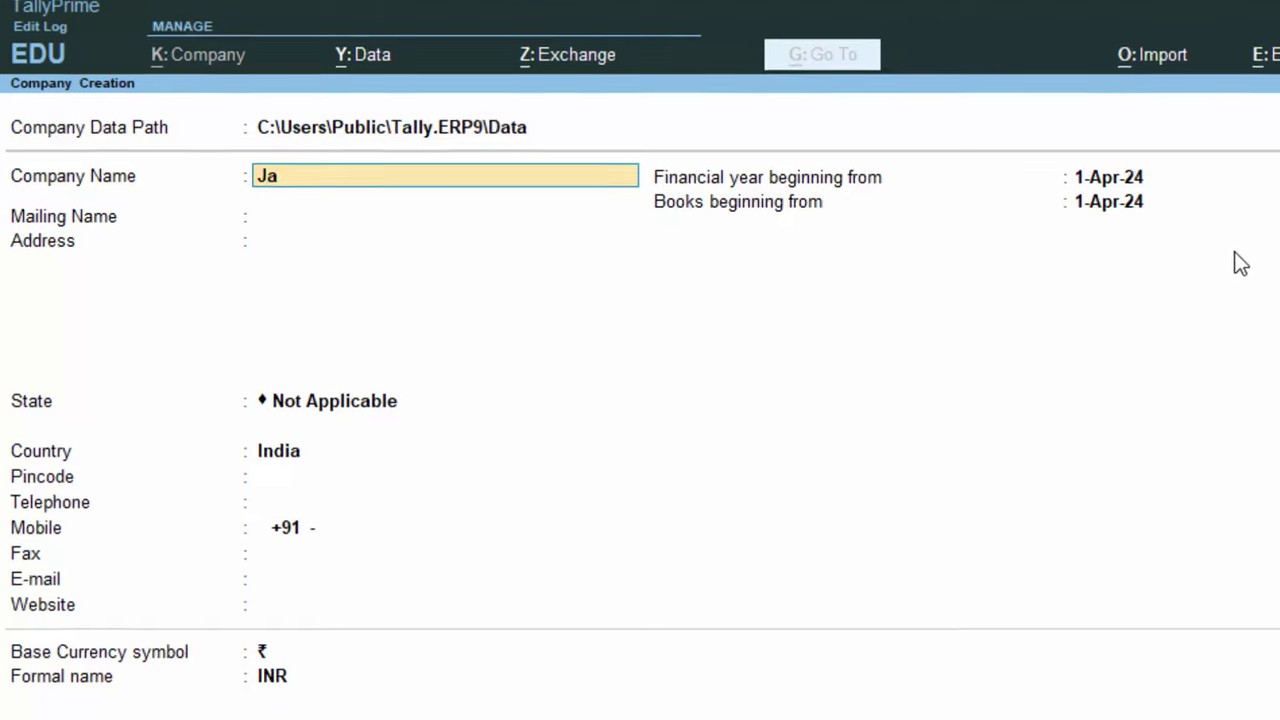
{"action": "type", "text": "v"}
{"action": "type", "text": "i"}
{"action": "type", "text": "d"}
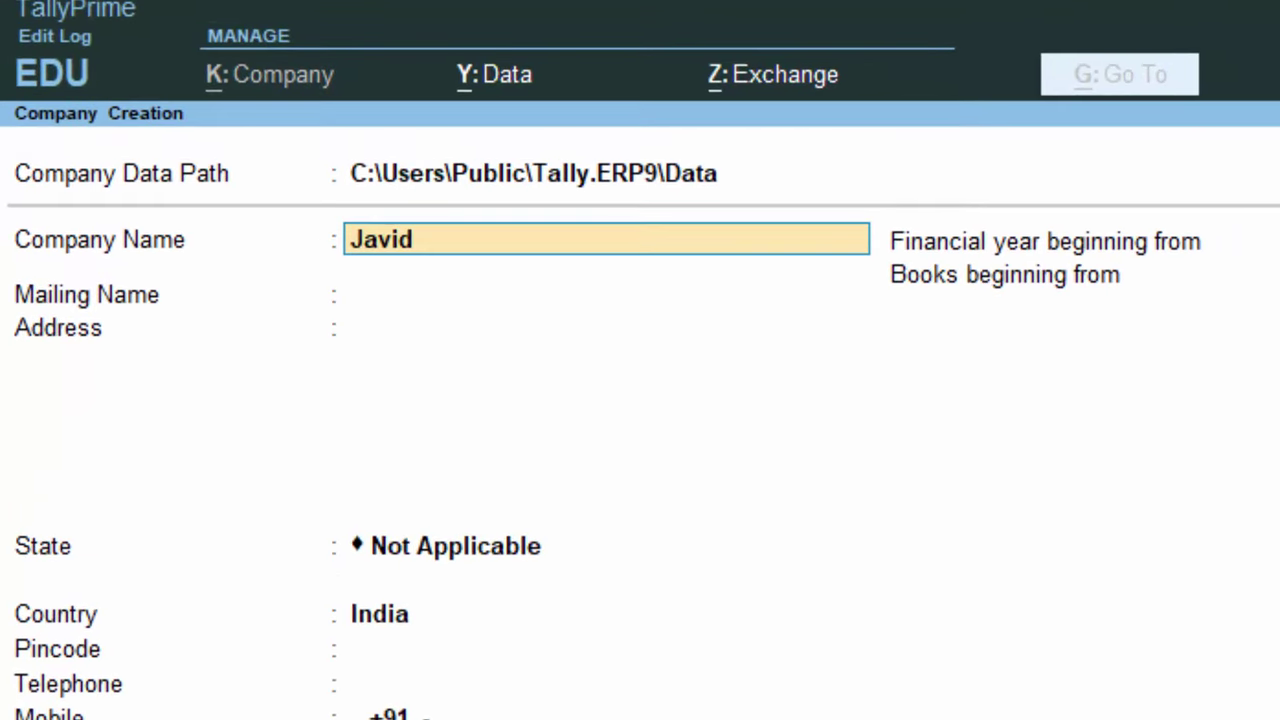
{"action": "type", "text": " Enter"}
{"action": "type", "text": "pri"}
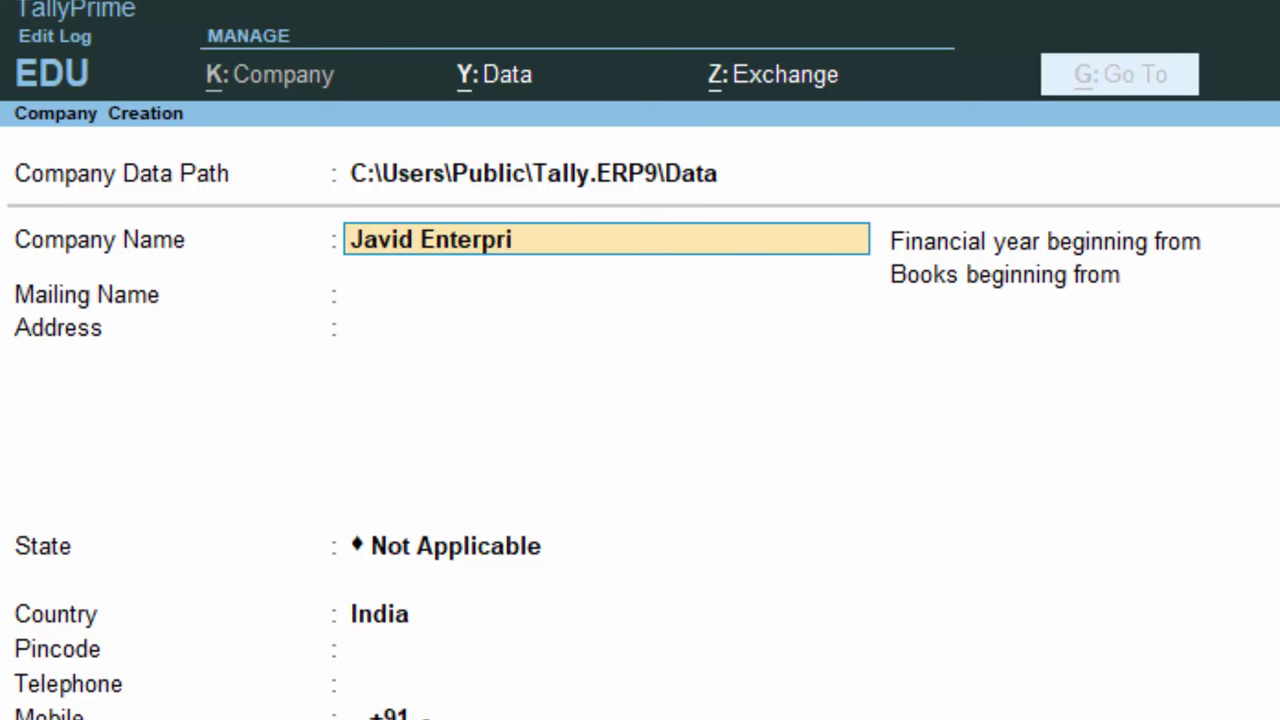
{"action": "type", "text": "zes"}
{"action": "key", "text": "BackSpace"}
{"action": "key", "text": "BackSpace"}
{"action": "key", "text": "BackSpace"}
{"action": "type", "text": "se"}
{"action": "type", "text": "s"}
{"action": "key", "text": "Return"}
{"action": "key", "text": "Return"}
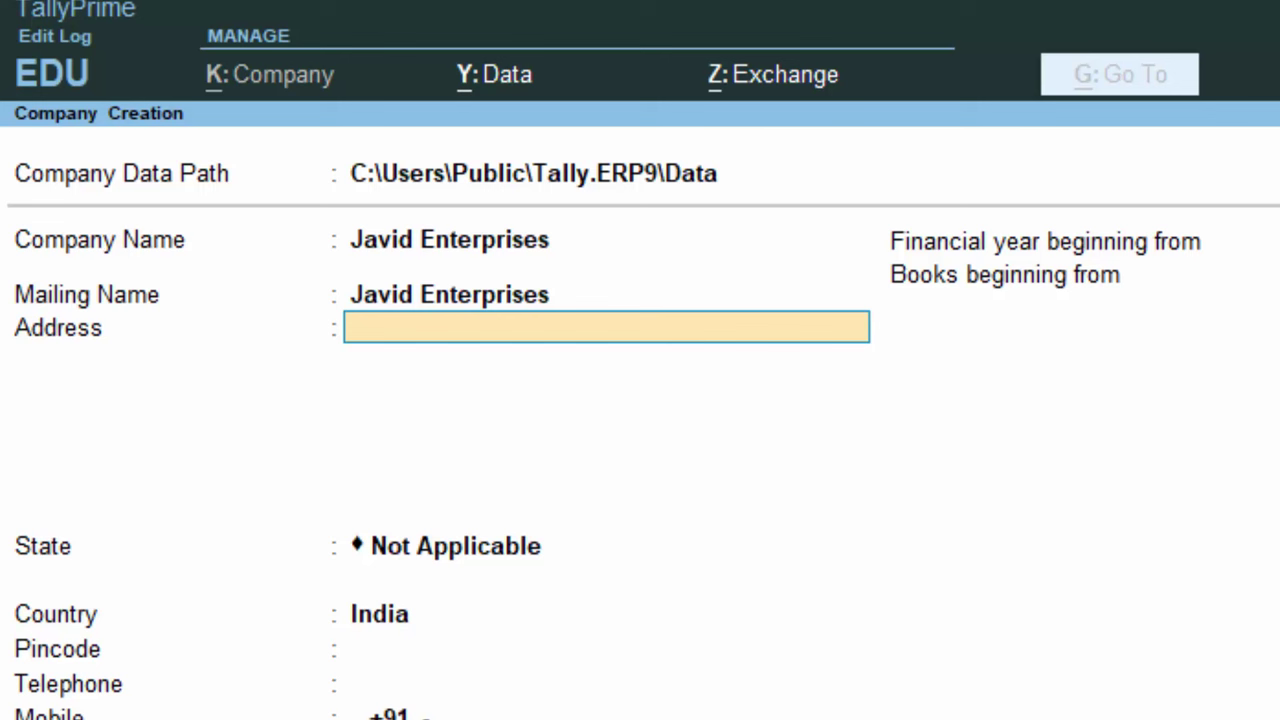
- Enter the address lines New Colony and Deoria
{"action": "type", "text": "New"}
{"action": "type", "text": "co"}
{"action": "key", "text": "BackSpace"}
{"action": "key", "text": "BackSpace"}
{"action": "type", "text": "c"}
{"action": "key", "text": "BackSpace"}
{"action": "type", "text": "Col"}
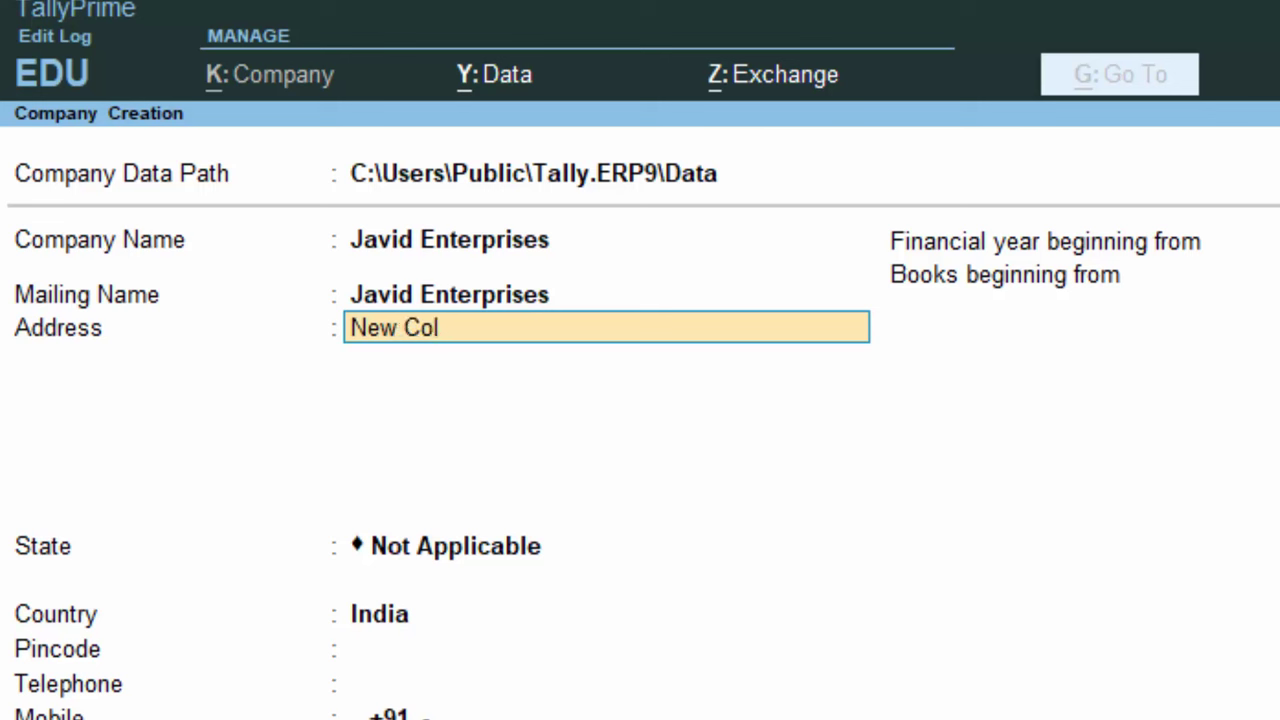
{"action": "type", "text": "ony"}
{"action": "key", "text": "Return"}
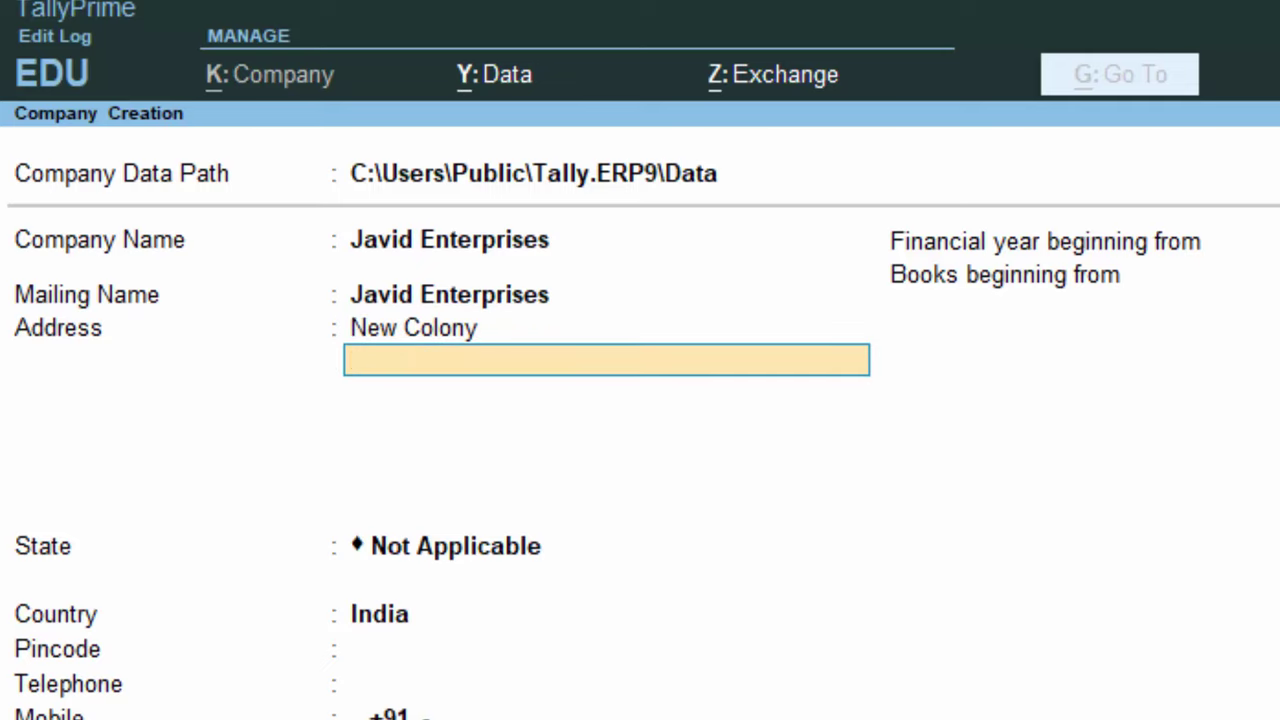
{"action": "type", "text": "D"}
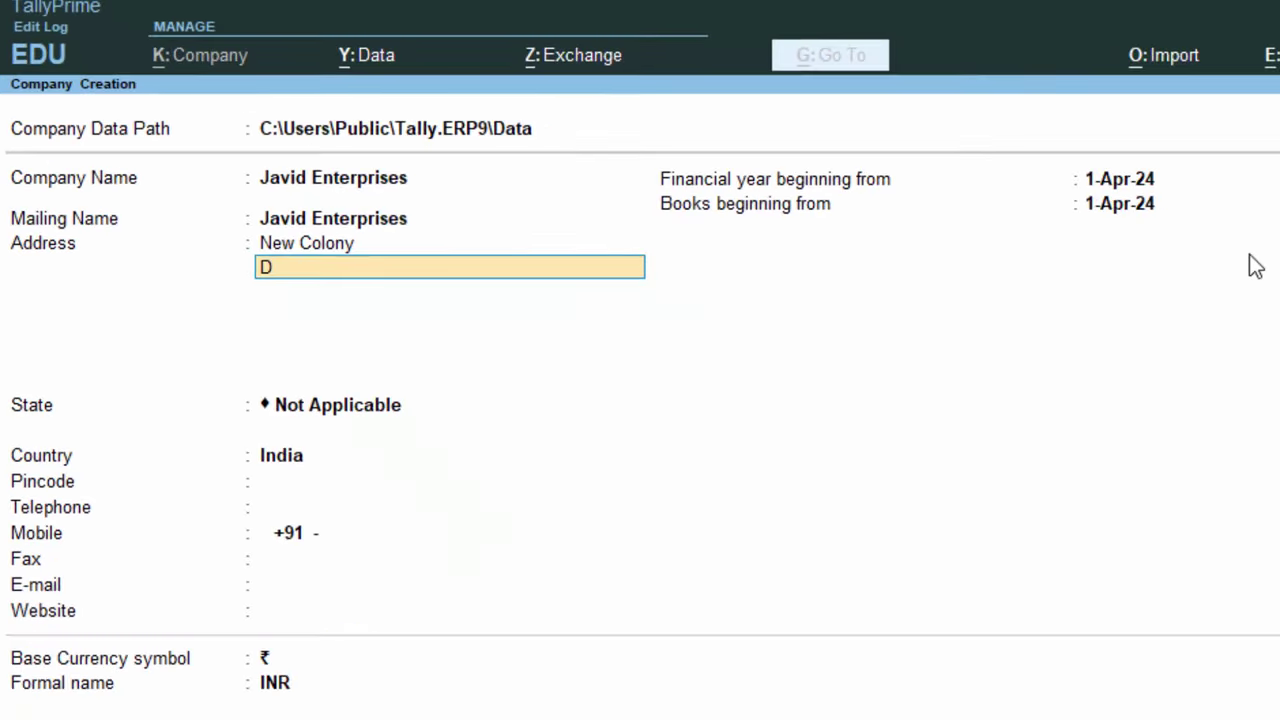
{"action": "type", "text": "eo"}
{"action": "type", "text": "r"}
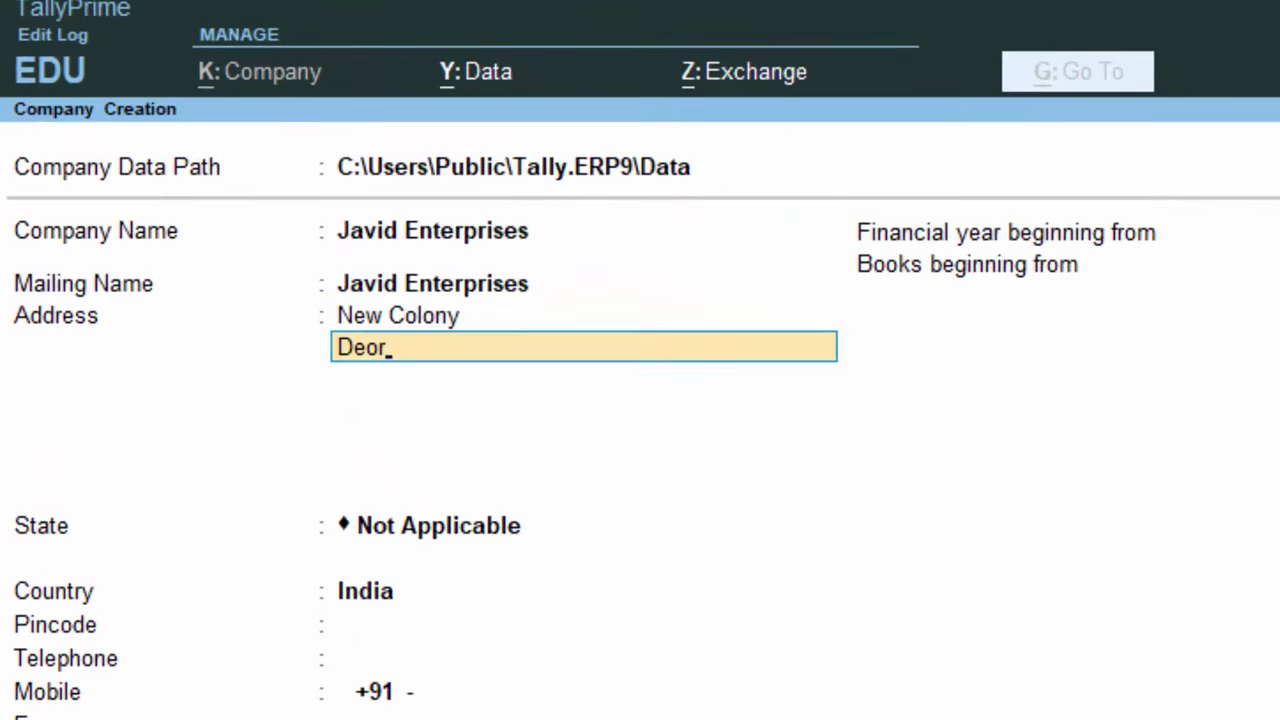
{"action": "type", "text": "ia"}
{"action": "key", "text": "Return"}
{"action": "key", "text": "Return"}
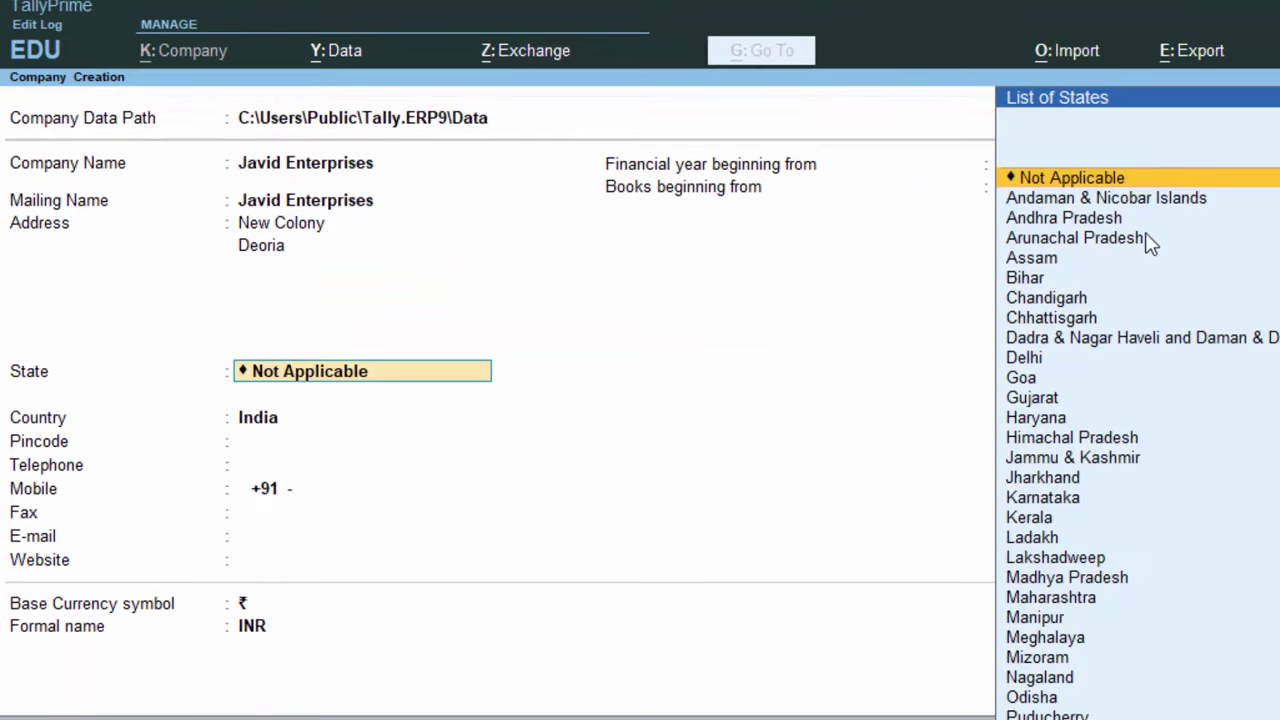
- Set State to Uttar Pradesh and Pincode to 274001, skipping the phone fields
{"action": "type", "text": "U"}
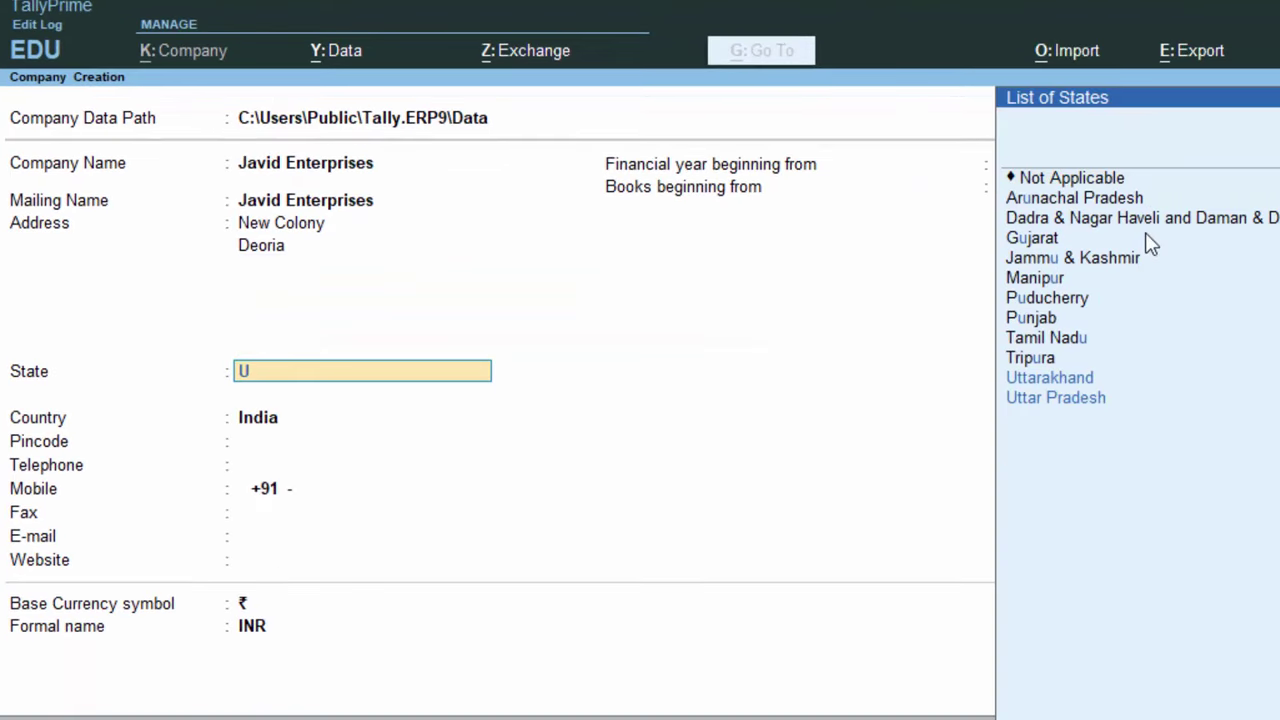
{"action": "key", "text": "Return"}
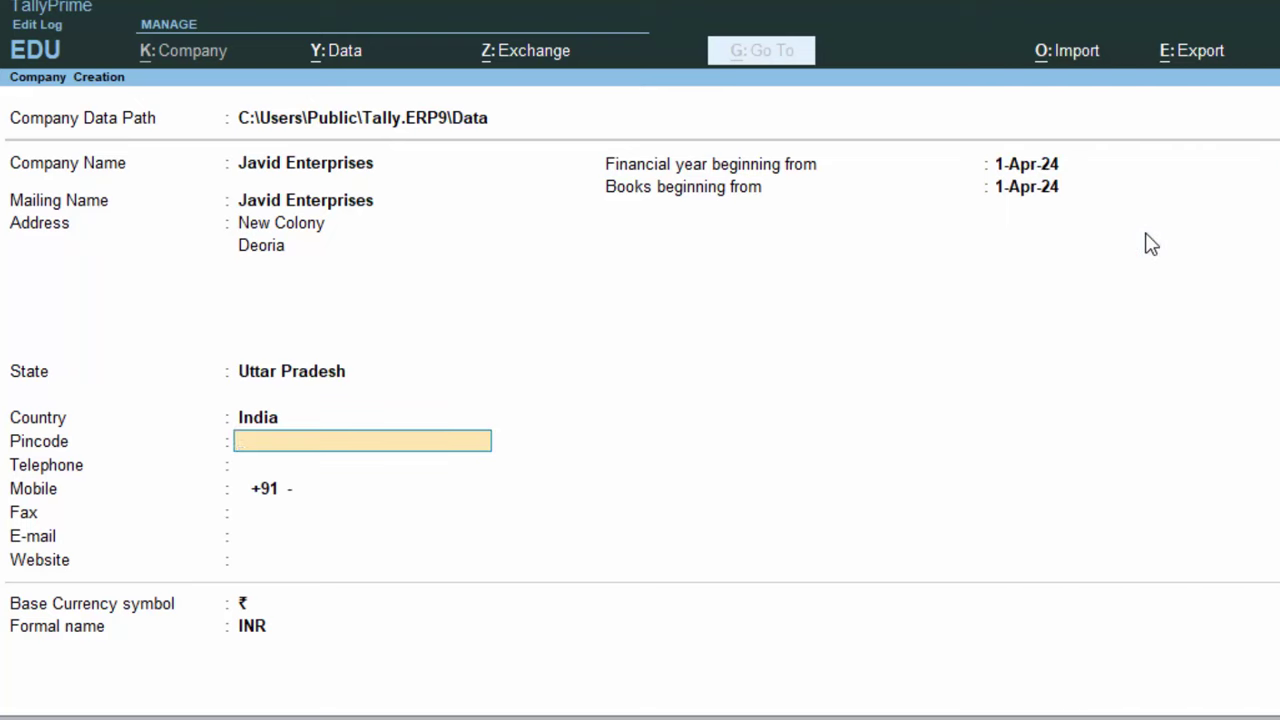
{"action": "type", "text": "2"}
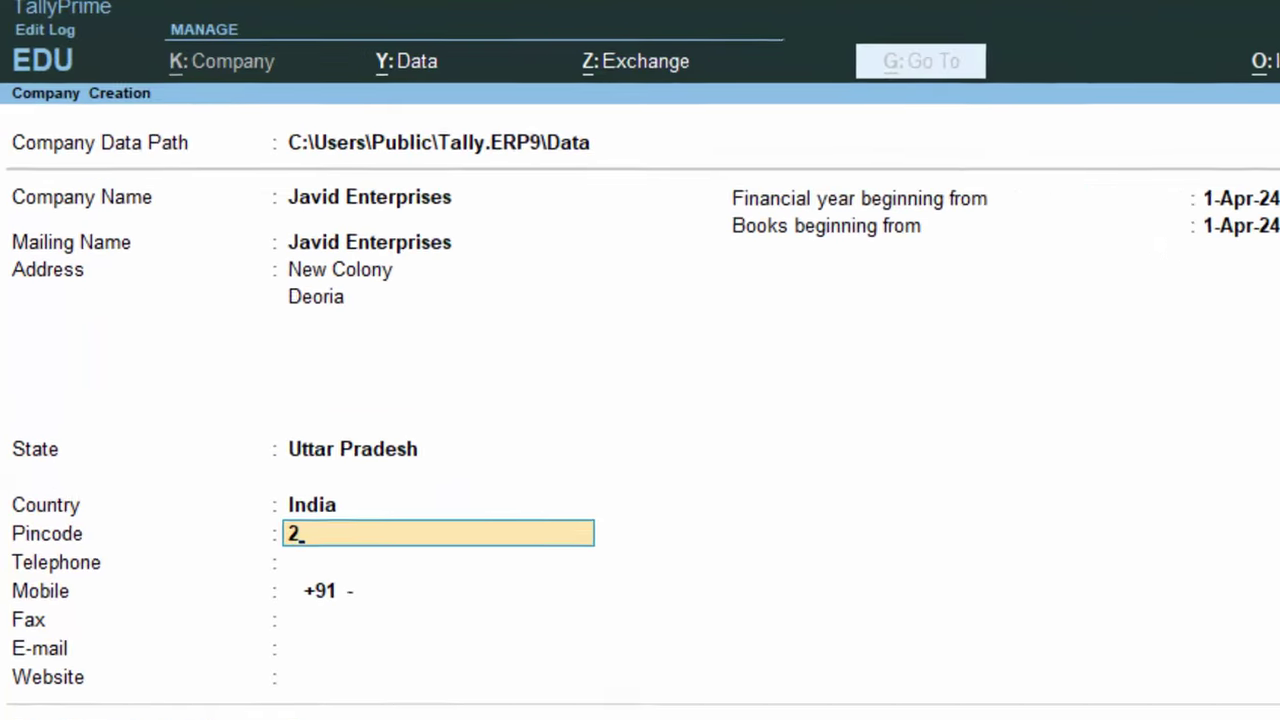
{"action": "type", "text": "7400"}
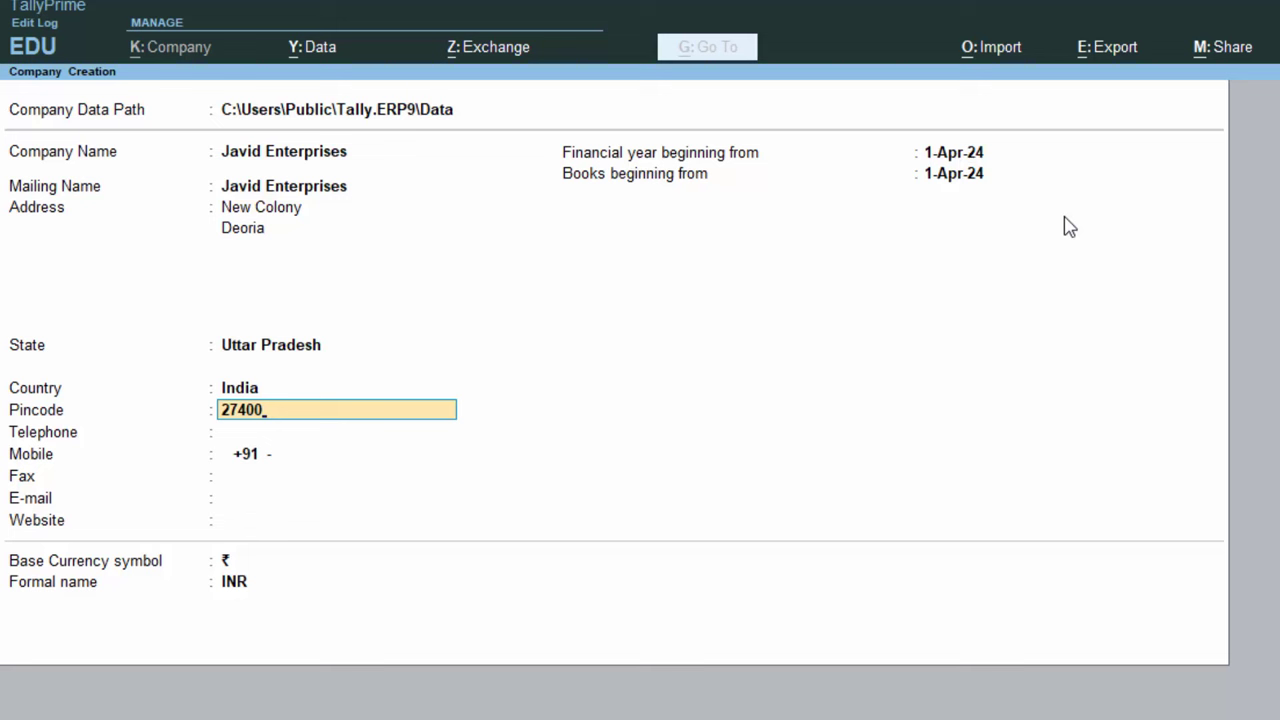
{"action": "type", "text": "1"}
{"action": "key", "text": "Return"}
{"action": "key", "text": "Return"}
{"action": "key", "text": "Return"}
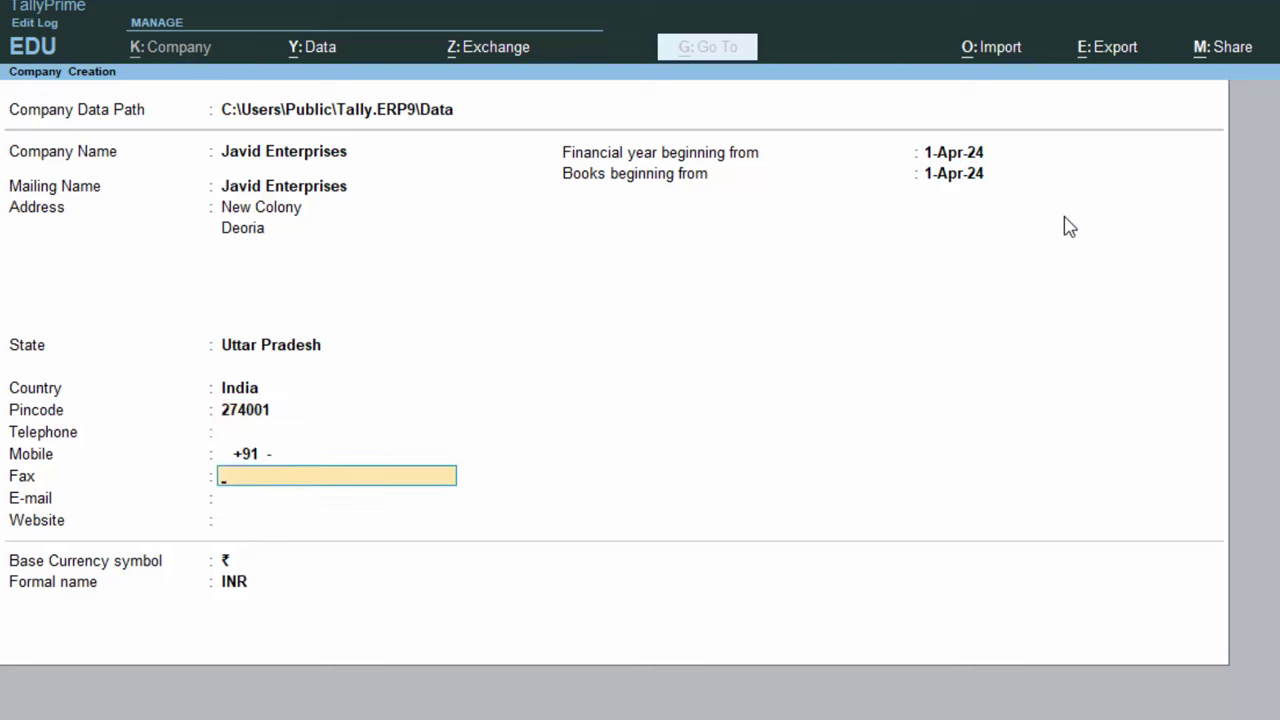
{"action": "key", "text": "Return"}
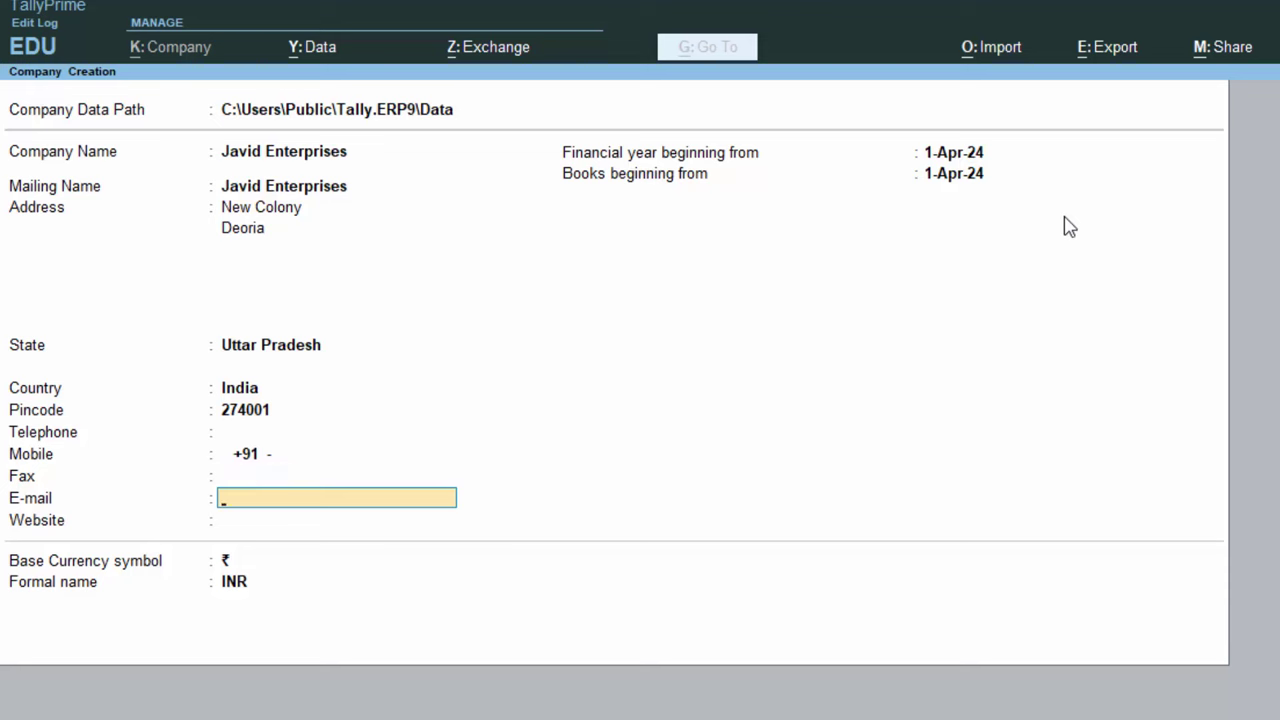
{"action": "key", "text": "Return"}
{"action": "key", "text": "Return"}
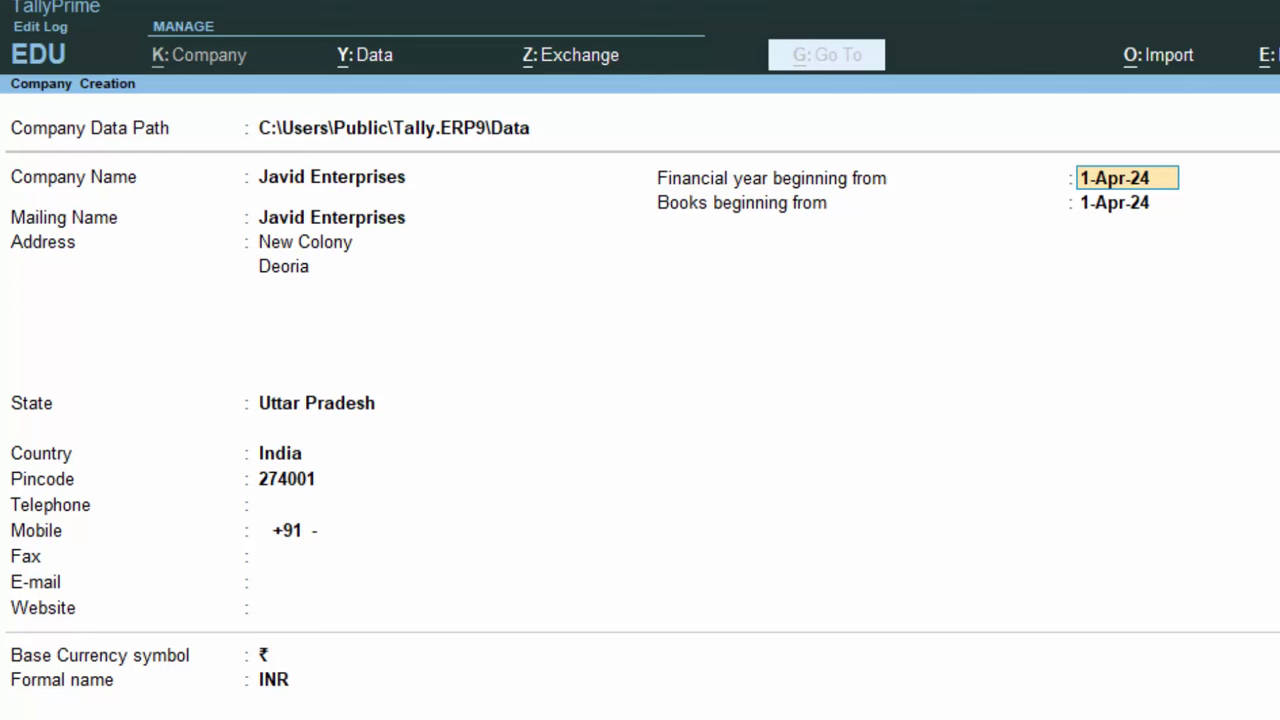
- Begin the financial year and books on 1-Apr-13 and accept the company form
{"action": "type", "text": "1-"}
{"action": "type", "text": "20"}
{"action": "type", "text": "13"}
{"action": "key", "text": "BackSpace"}
{"action": "key", "text": "BackSpace"}
{"action": "key", "text": "BackSpace"}
{"action": "key", "text": "BackSpace"}
{"action": "type", "text": "4-2"}
{"action": "type", "text": "0"}
{"action": "type", "text": "13"}
{"action": "key", "text": "Return"}
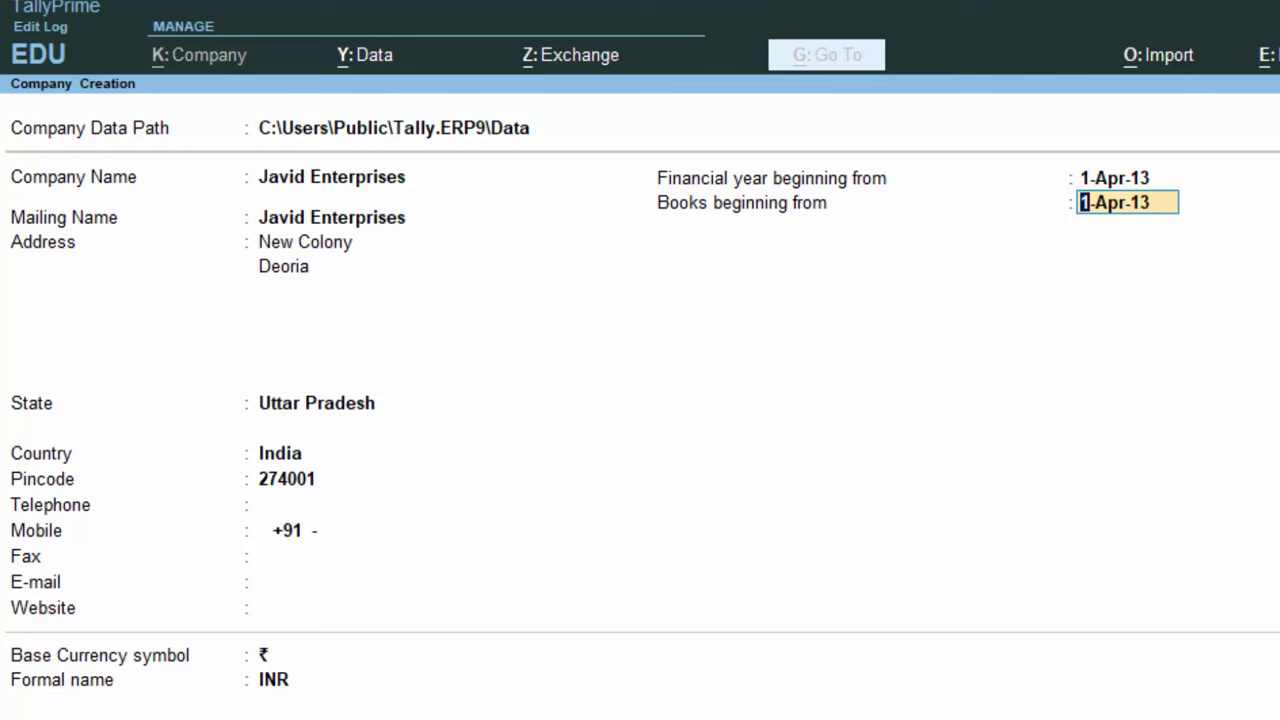
{"action": "key", "text": "Return"}
{"action": "key", "text": "Return"}
{"action": "key", "text": "Return"}
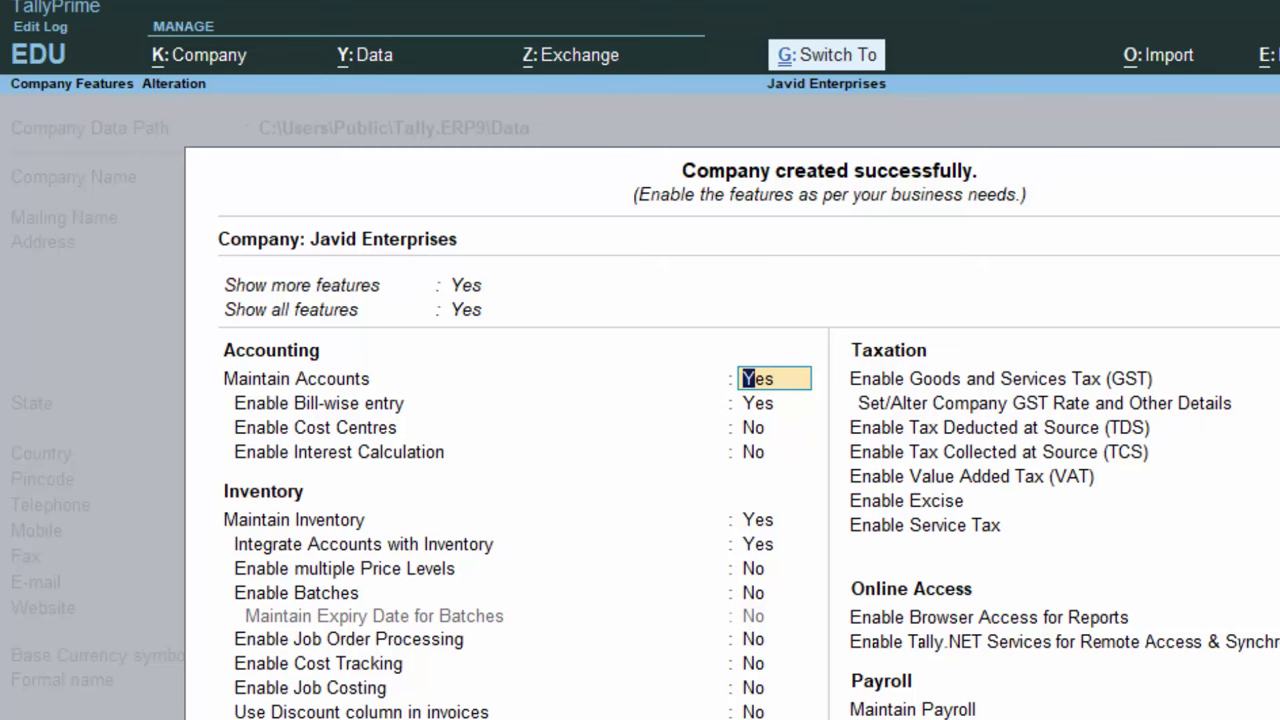
- Accept the default Company Features to load Javid Enterprises at Gateway of Tally
{"action": "key", "text": "ctrl+a"}
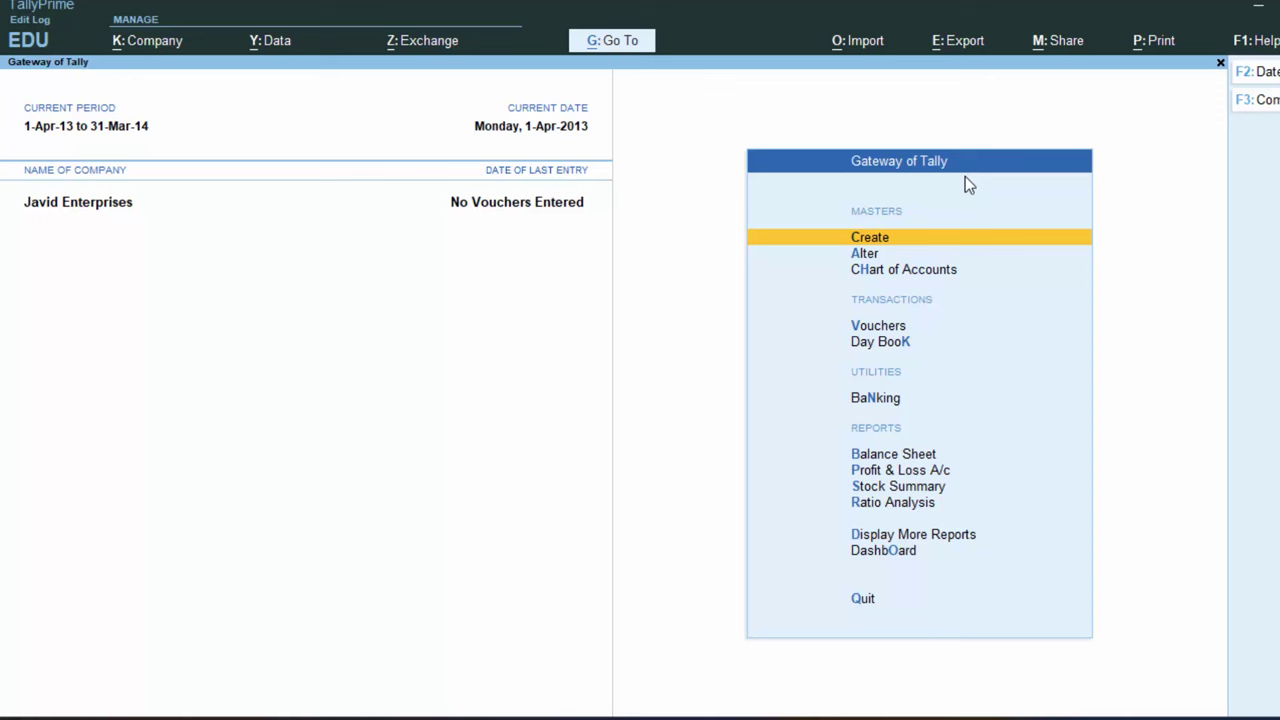
- Create stock groups Hardware, Electronics and Intel under Primary, then close the form
{"action": "left_click", "coordinate": [957, 238]}
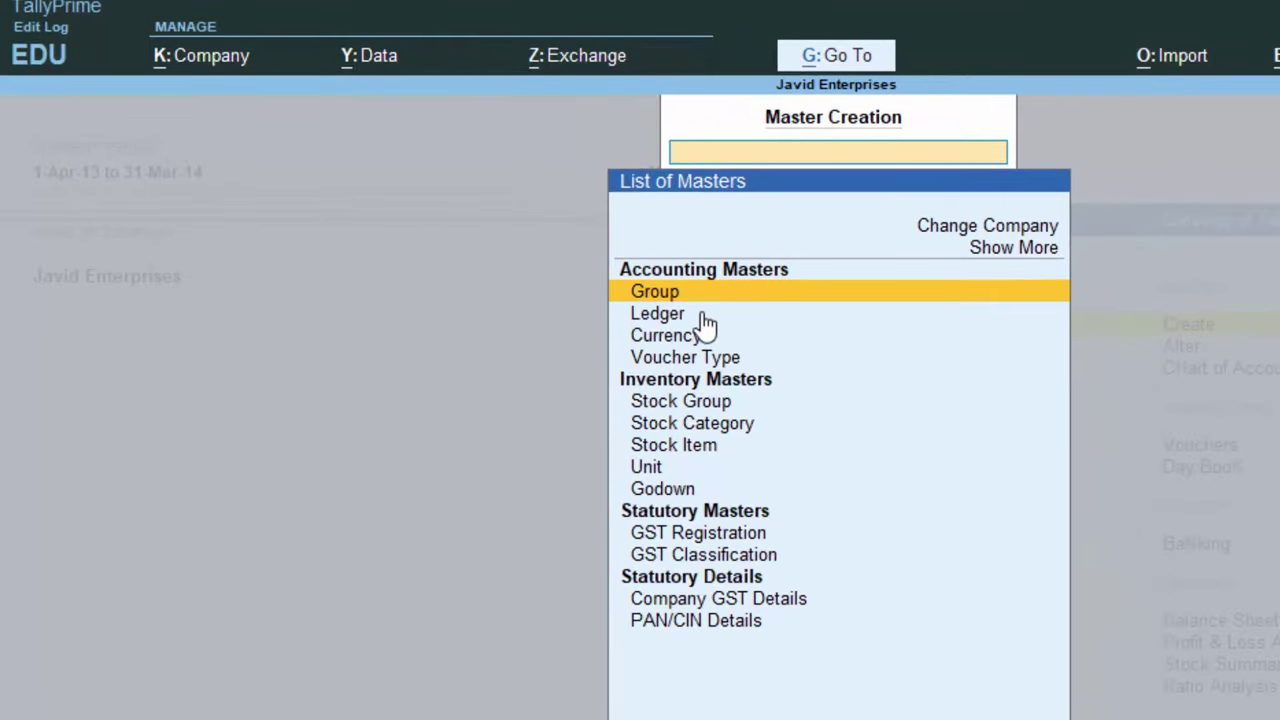
{"action": "left_click", "coordinate": [699, 408]}
{"action": "left_click", "coordinate": [697, 405]}
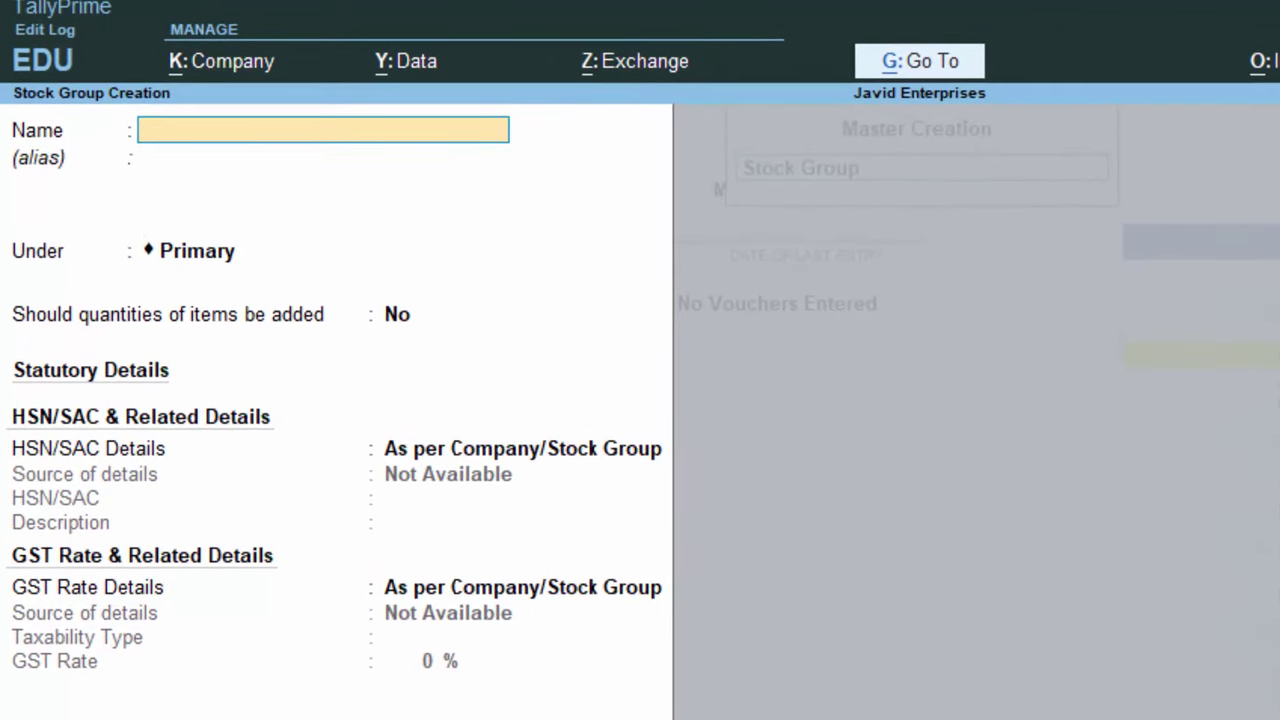
{"action": "type", "text": "H"}
{"action": "type", "text": "a"}
{"action": "type", "text": "rd"}
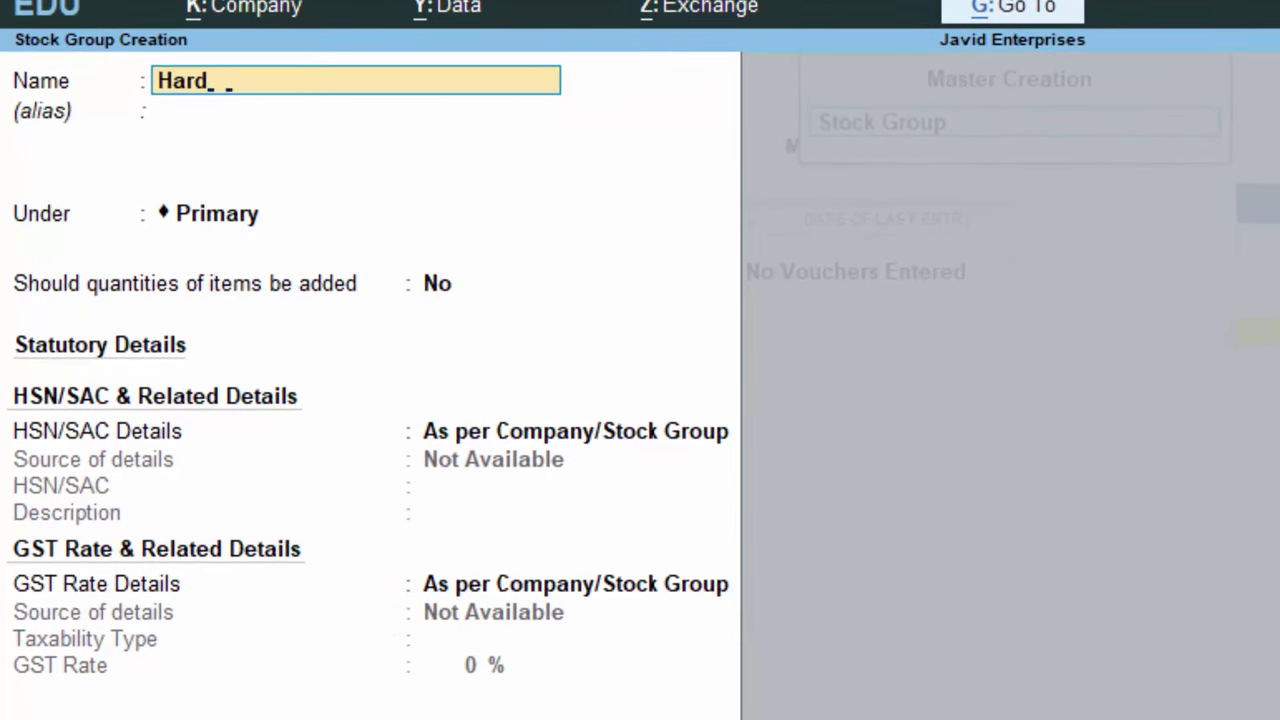
{"action": "type", "text": "ware"}
{"action": "key", "text": "Return"}
{"action": "key", "text": "Return"}
{"action": "key", "text": "Return"}
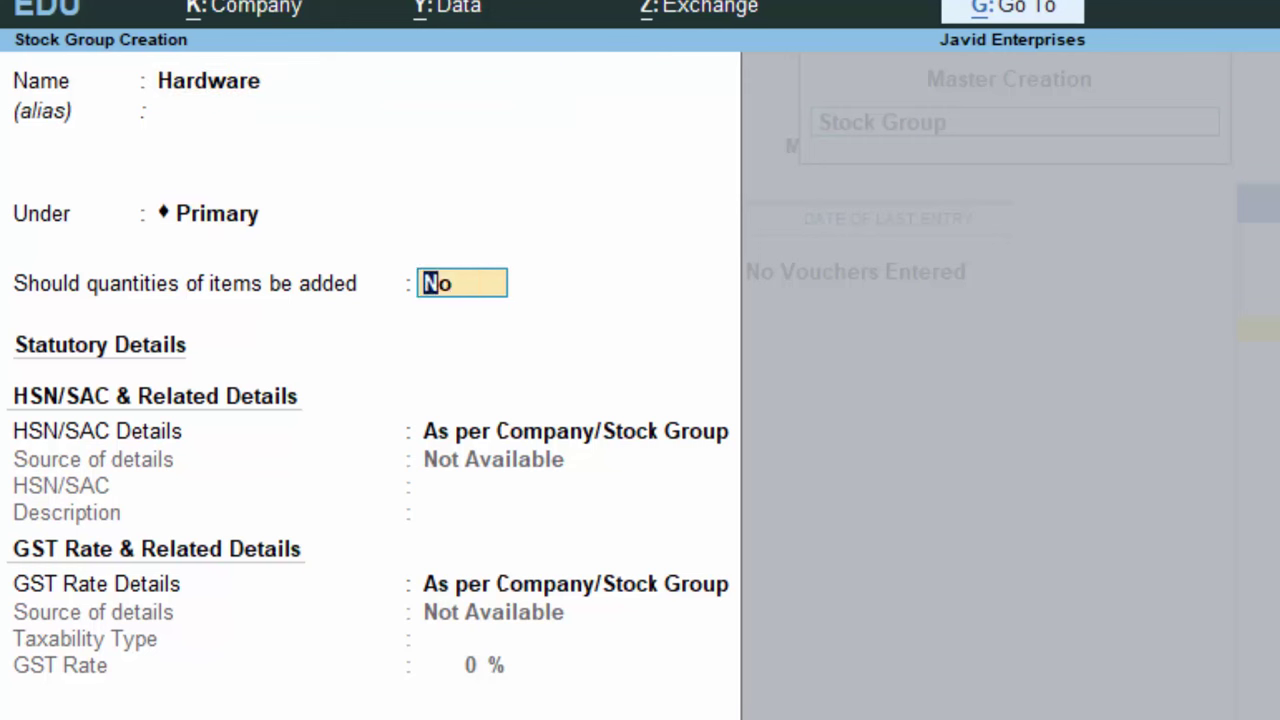
{"action": "key", "text": "Return"}
{"action": "key", "text": "Return"}
{"action": "key", "text": "Return"}
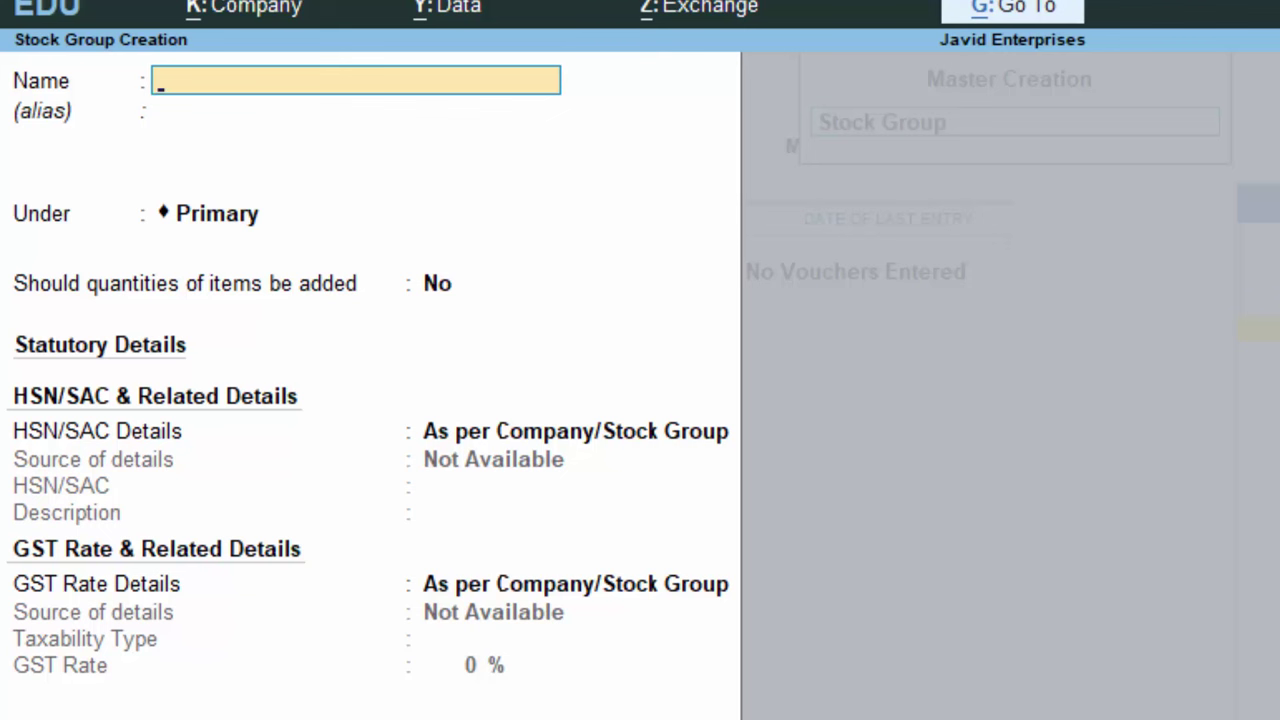
{"action": "type", "text": "Elec"}
{"action": "type", "text": "troni"}
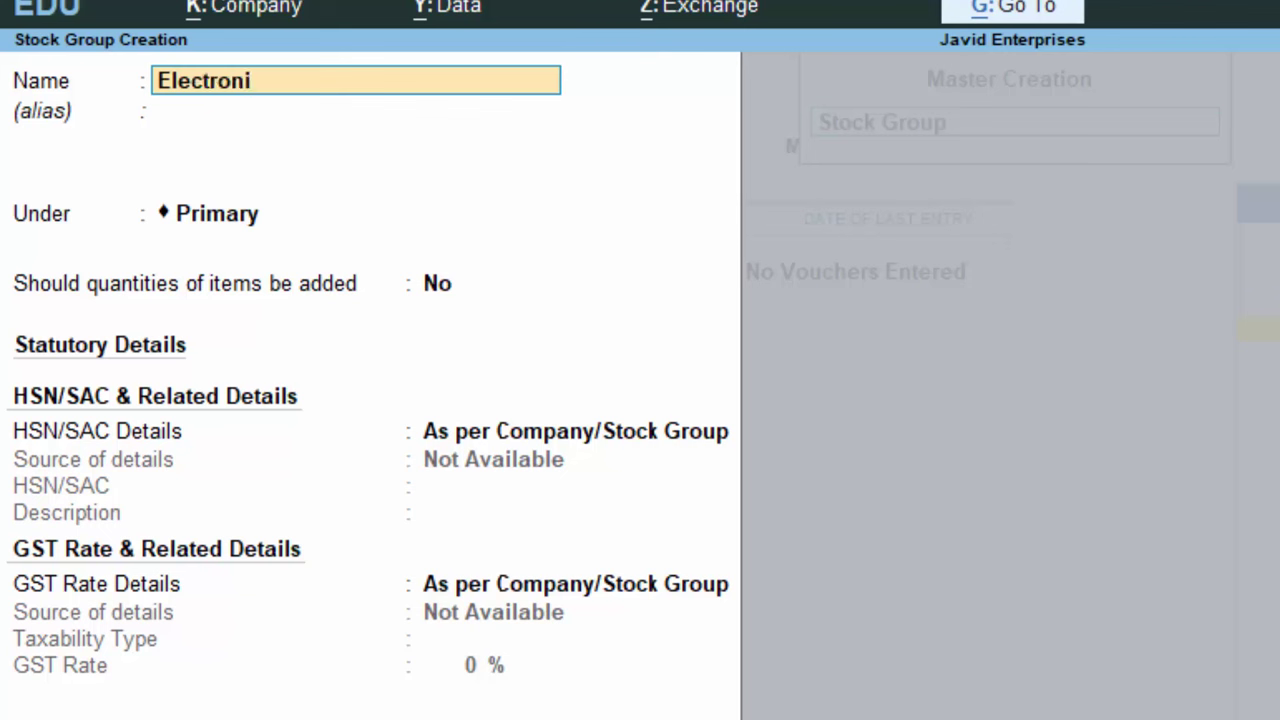
{"action": "type", "text": "cs"}
{"action": "key", "text": "Return"}
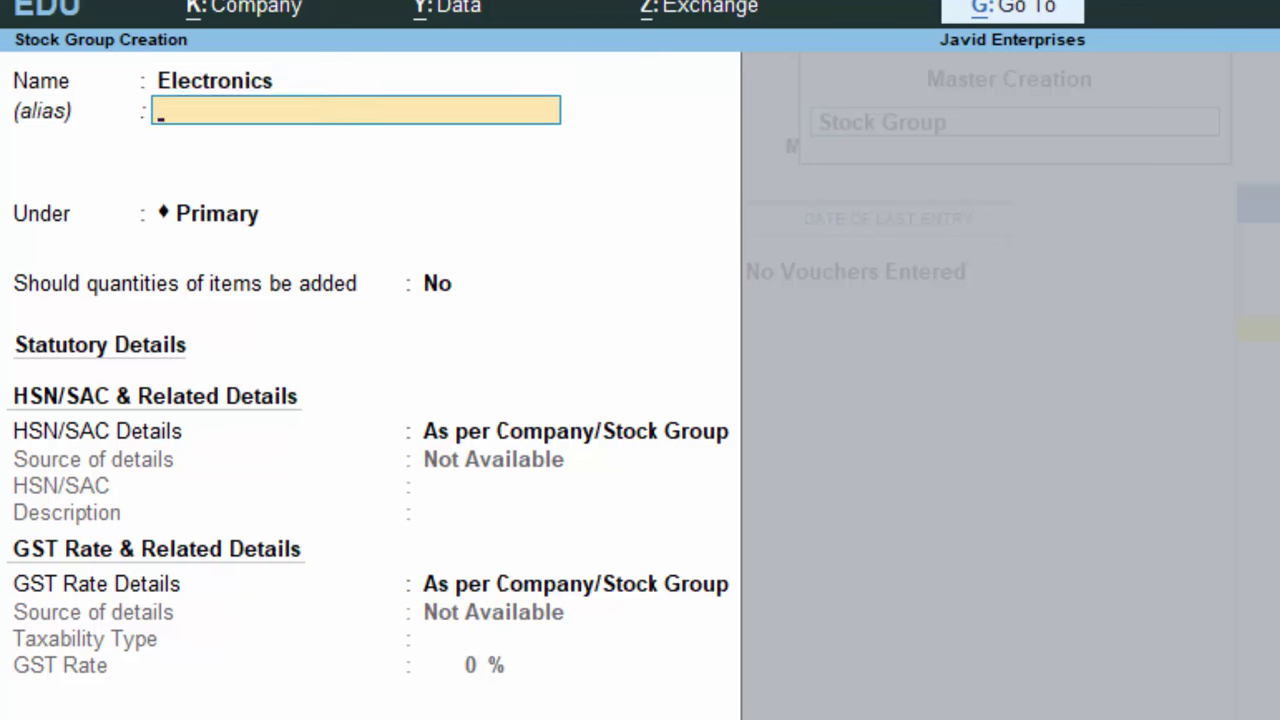
{"action": "key", "text": "Return"}
{"action": "key", "text": "Return"}
{"action": "key", "text": "Return"}
{"action": "key", "text": "Return"}
{"action": "key", "text": "Return"}
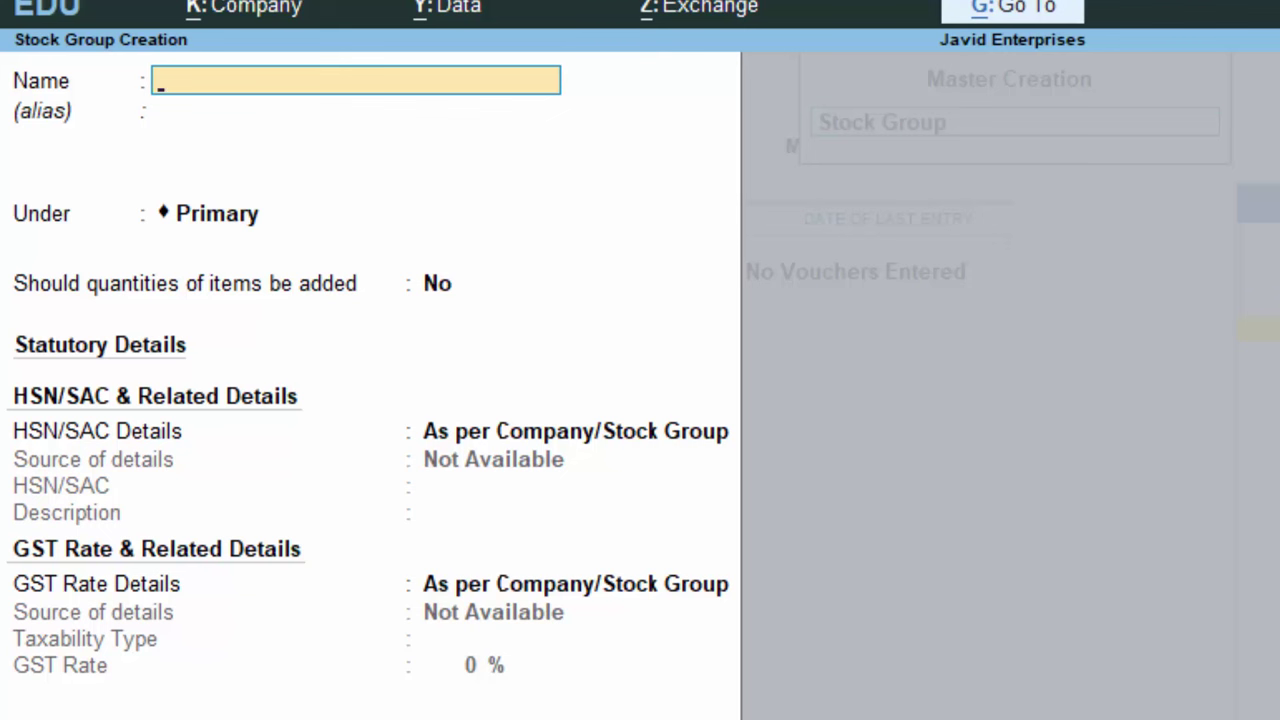
{"action": "type", "text": "I"}
{"action": "type", "text": "ntel"}
{"action": "key", "text": "Return"}
{"action": "key", "text": "Return"}
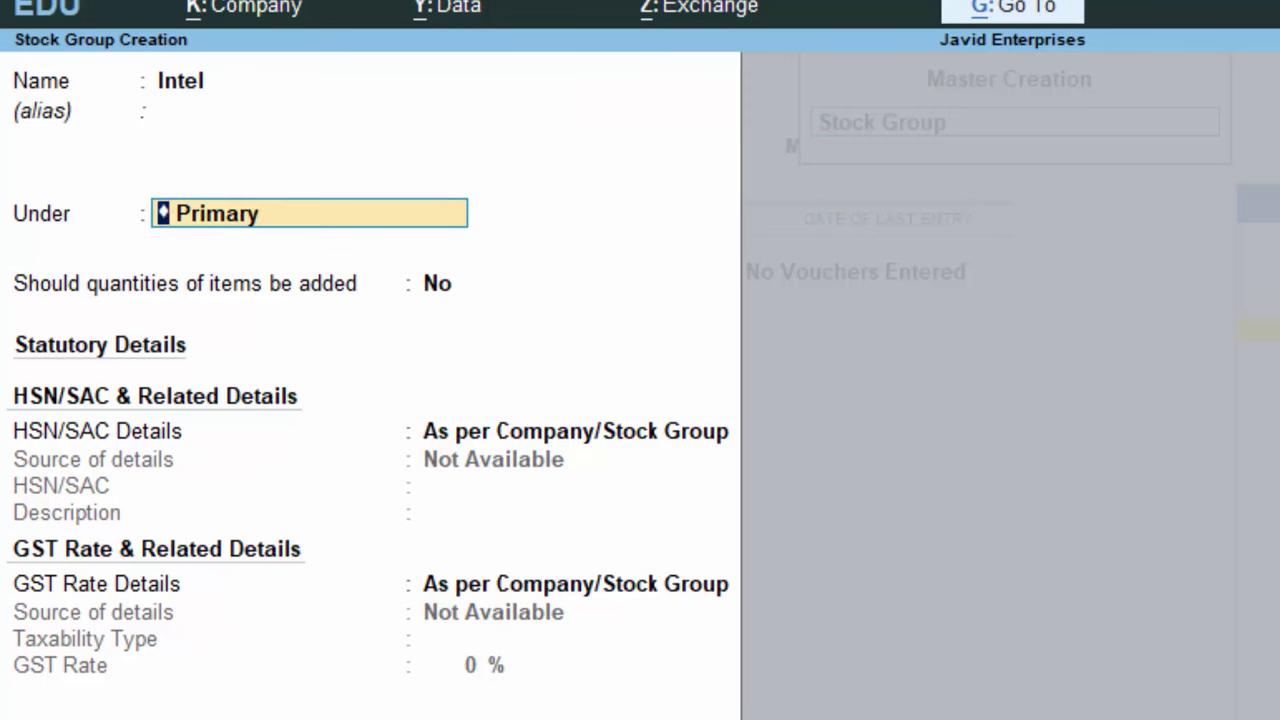
{"action": "key", "text": "Return"}
{"action": "key", "text": "Return"}
{"action": "key", "text": "Return"}
{"action": "key", "text": "Return"}
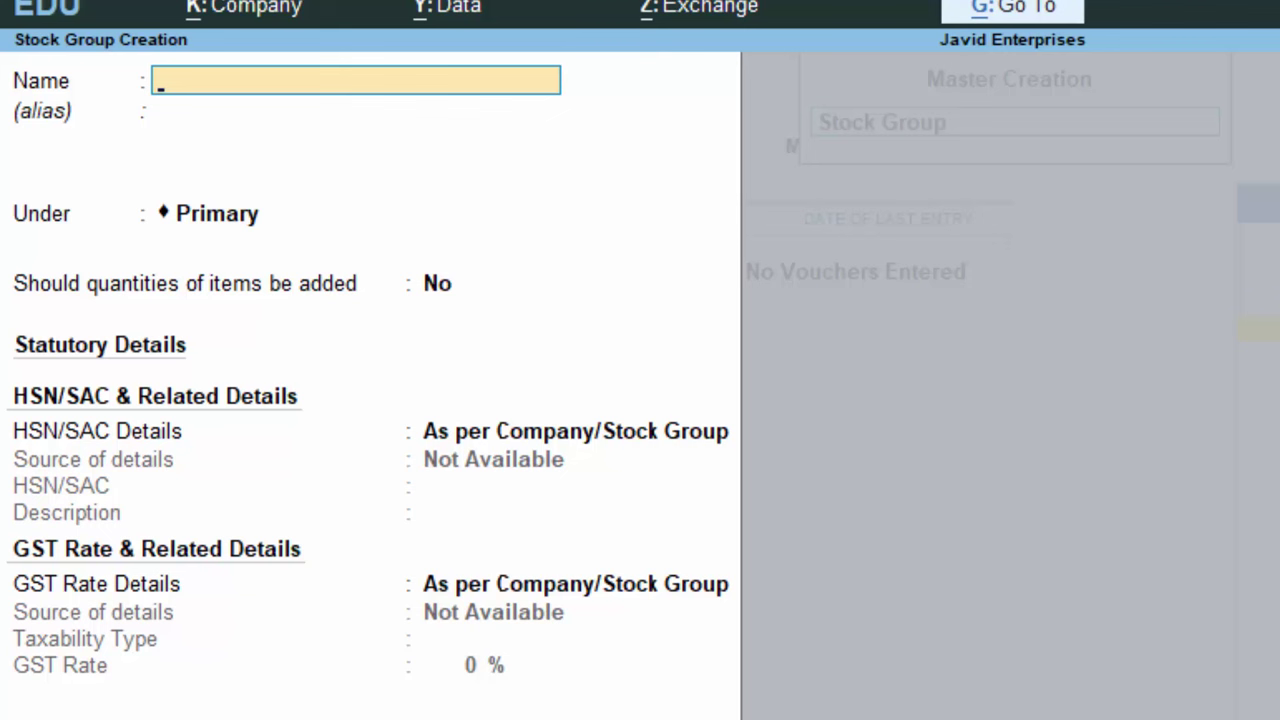
{"action": "key", "text": "Escape"}
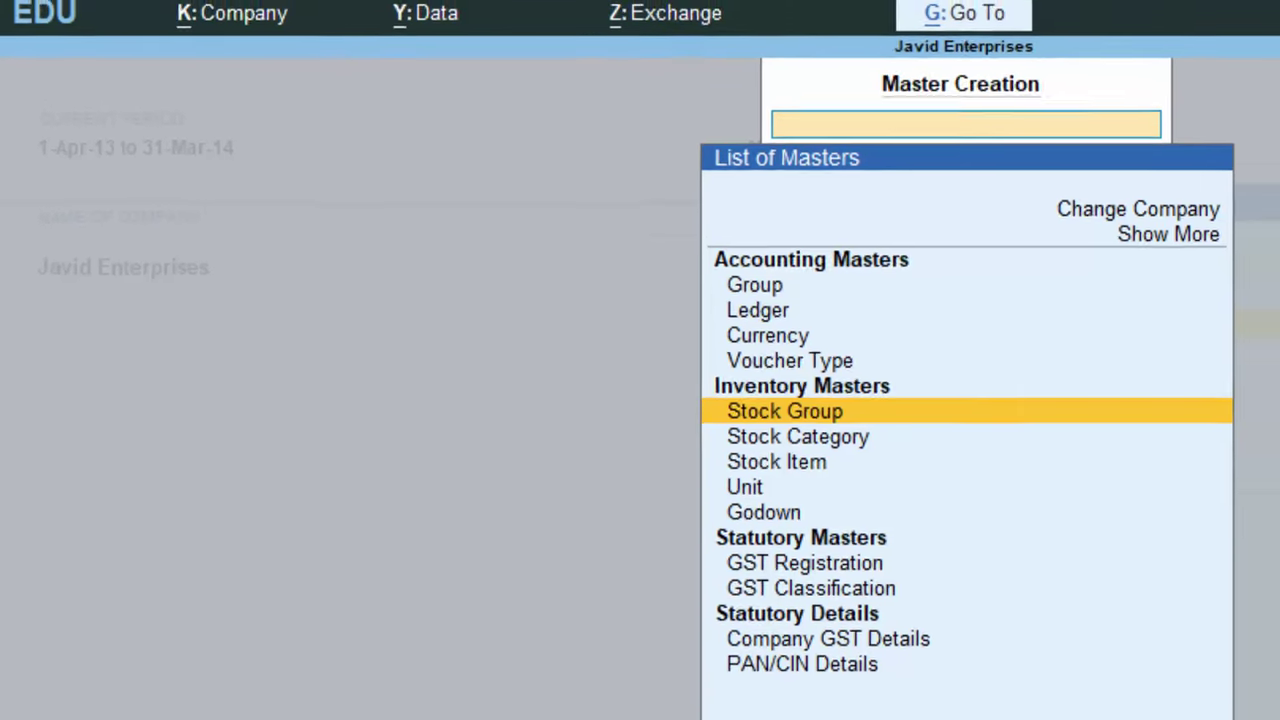
- Create simple unit nos, formal name Numbers, UQC NOS-NUMBERS, then quit unit creation
{"action": "key", "text": "Down"}
{"action": "key", "text": "Down"}
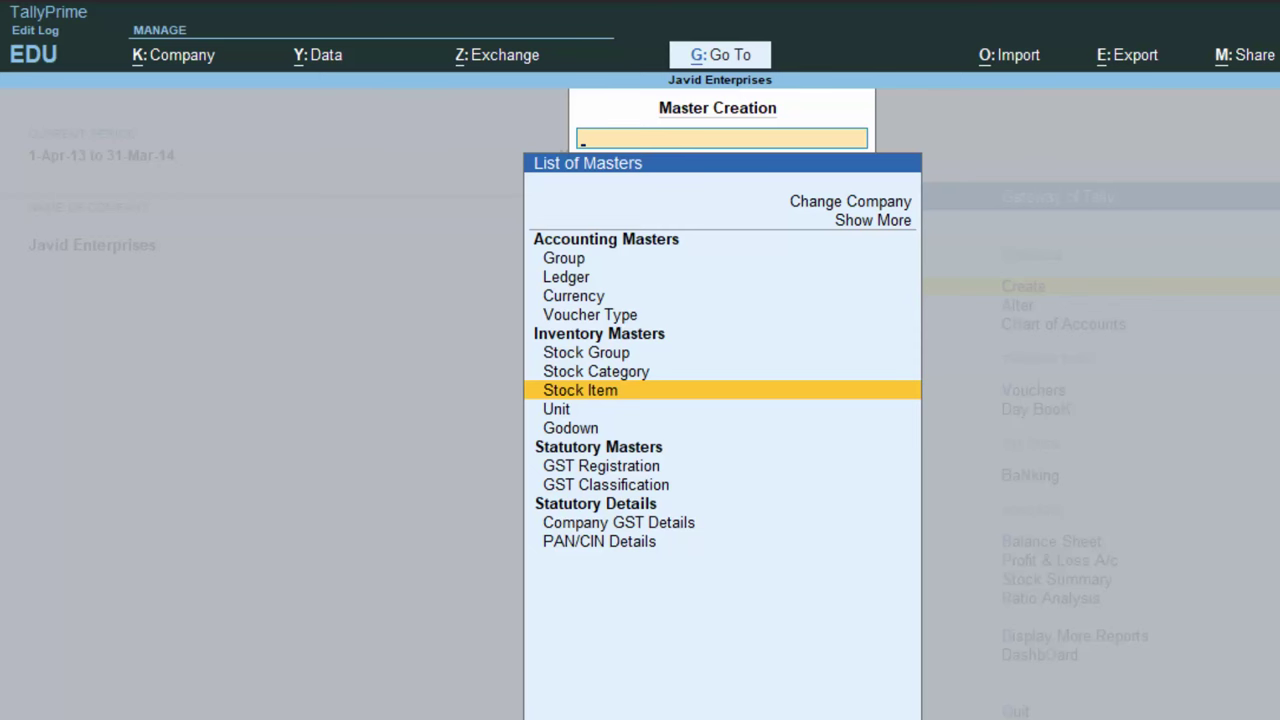
{"action": "key", "text": "Down"}
{"action": "key", "text": "Return"}
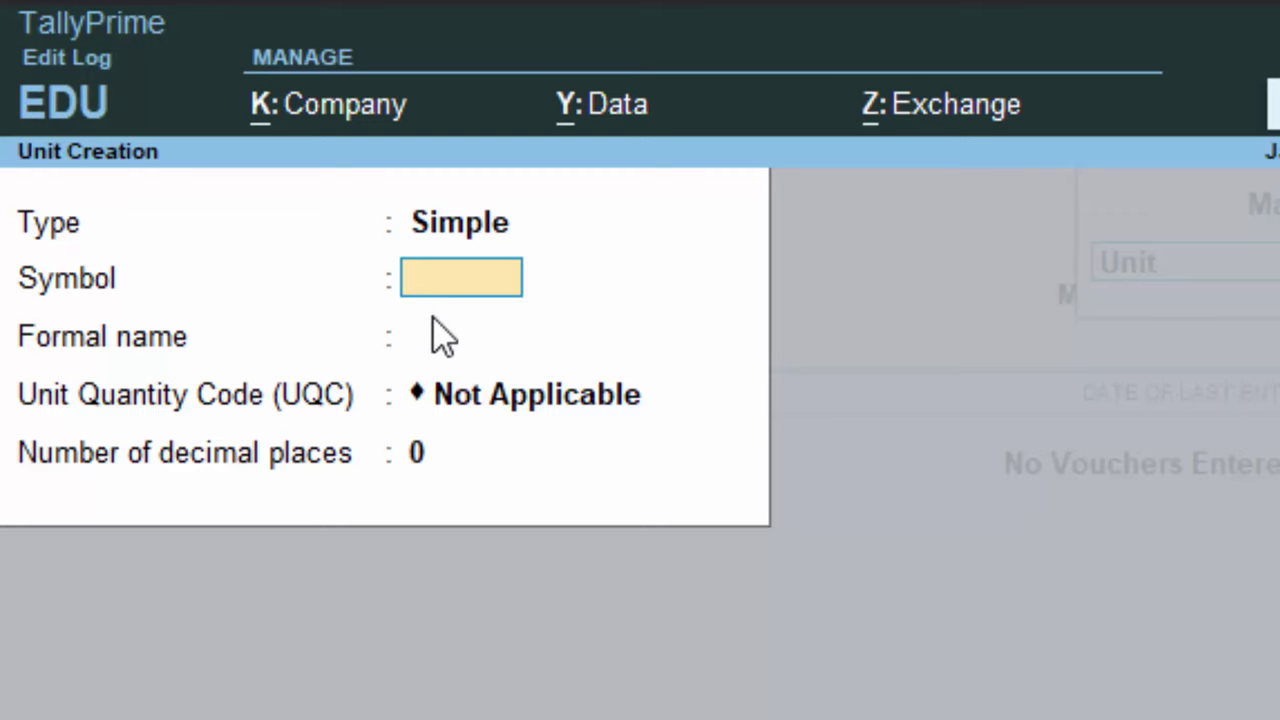
{"action": "type", "text": "no"}
{"action": "type", "text": "s"}
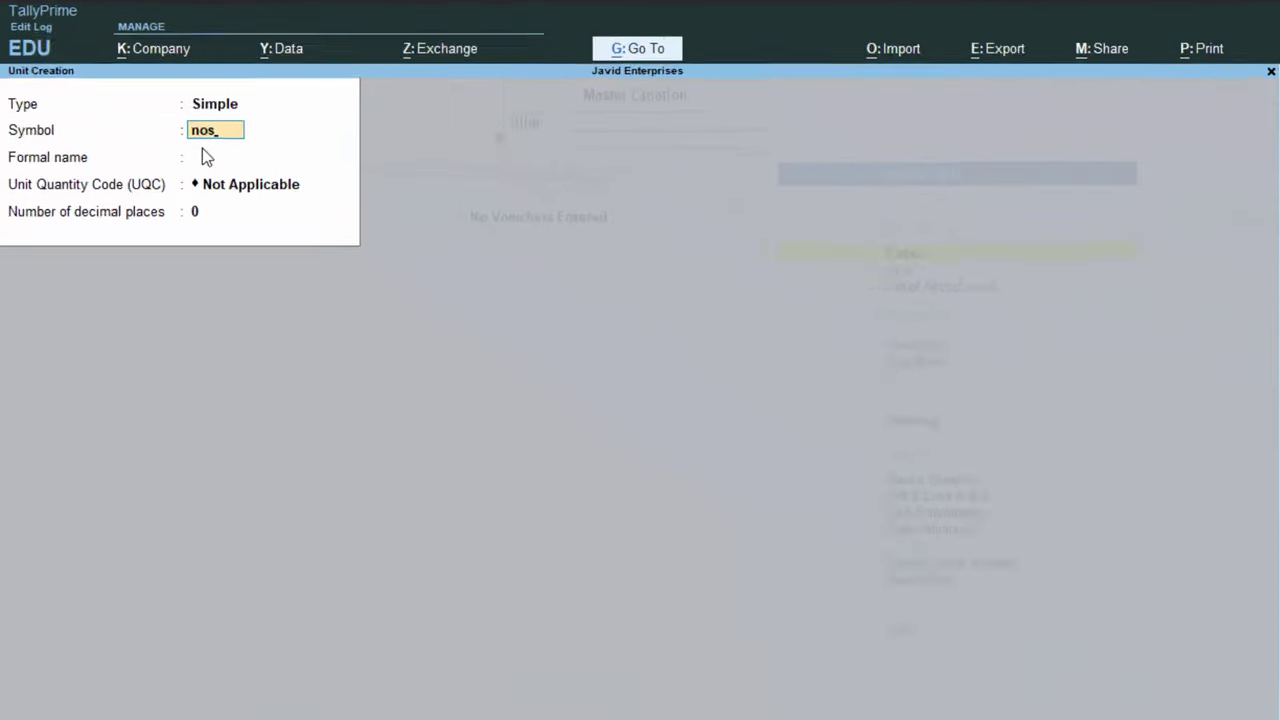
{"action": "key", "text": "Return"}
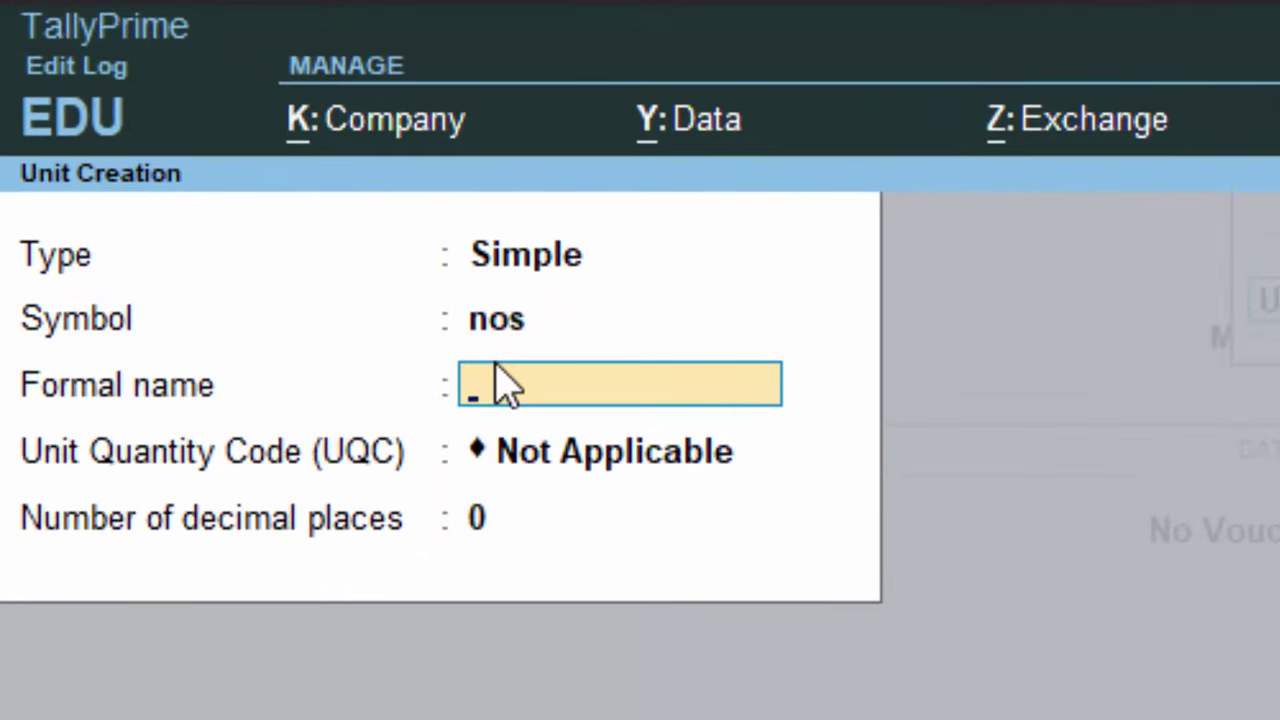
{"action": "type", "text": "Numbe"}
{"action": "type", "text": "ra"}
{"action": "key", "text": "BackSpace"}
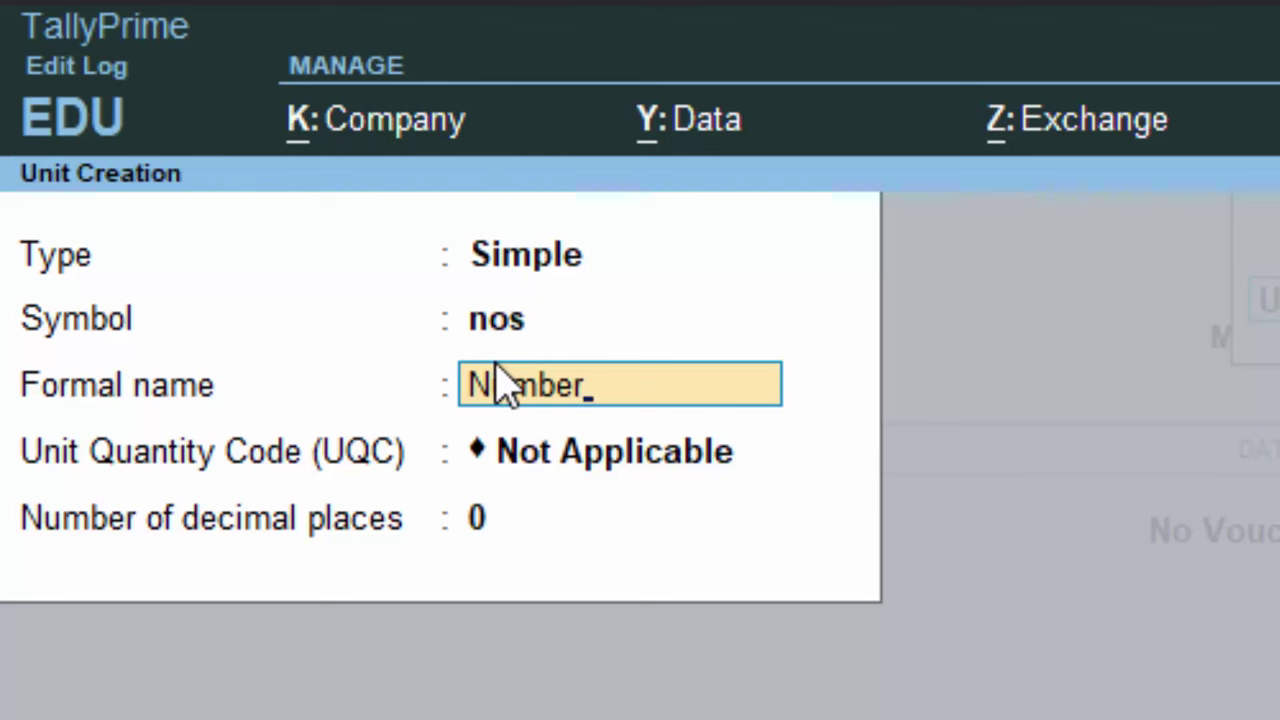
{"action": "type", "text": "s"}
{"action": "key", "text": "Return"}
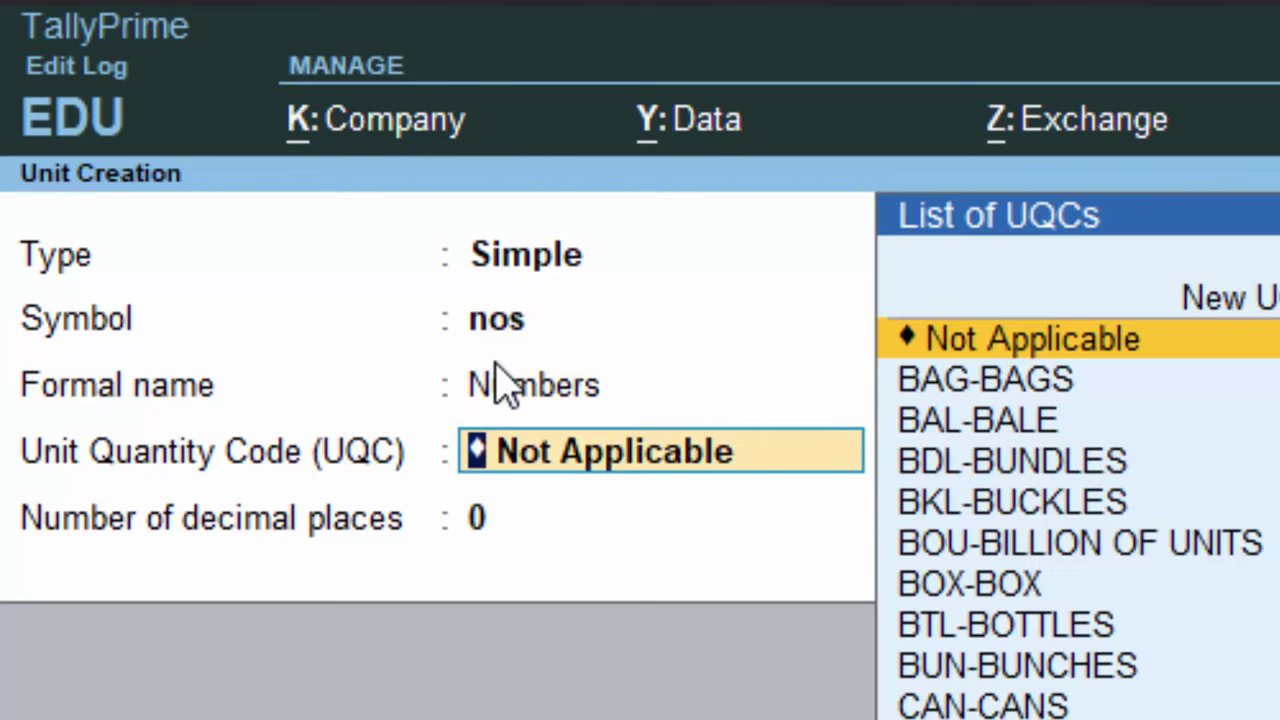
{"action": "type", "text": "no"}
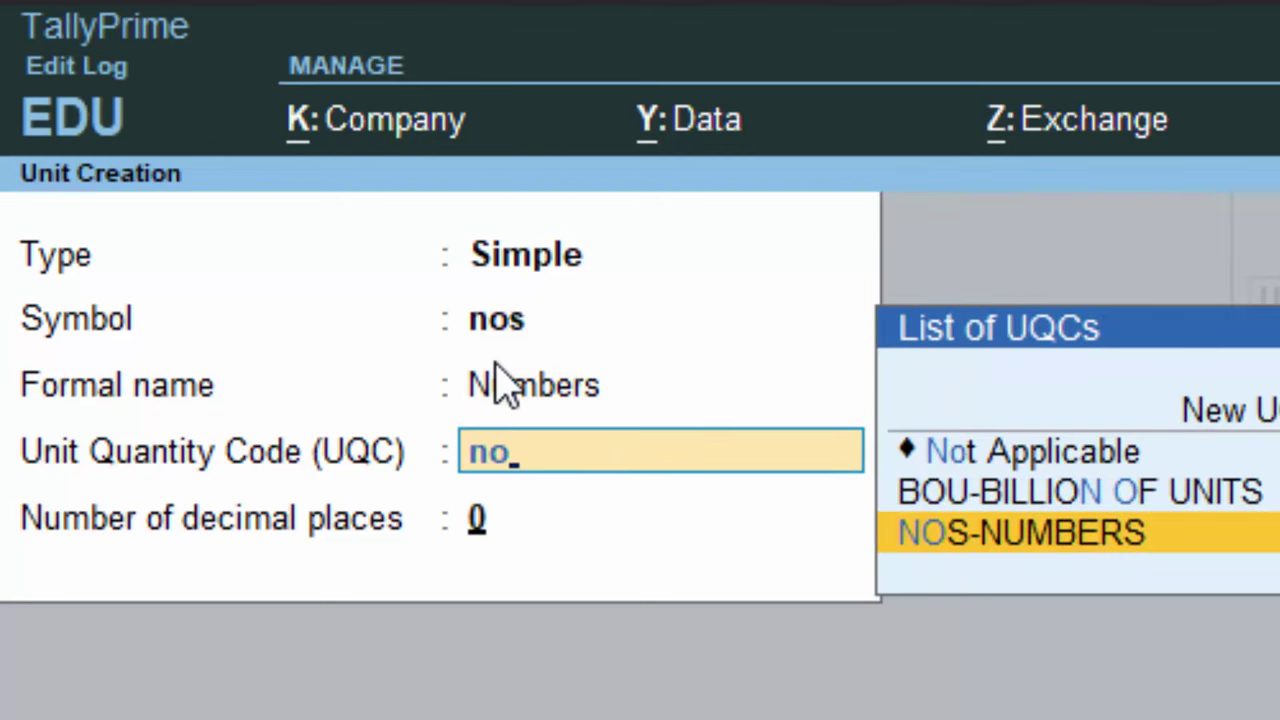
{"action": "key", "text": "Return"}
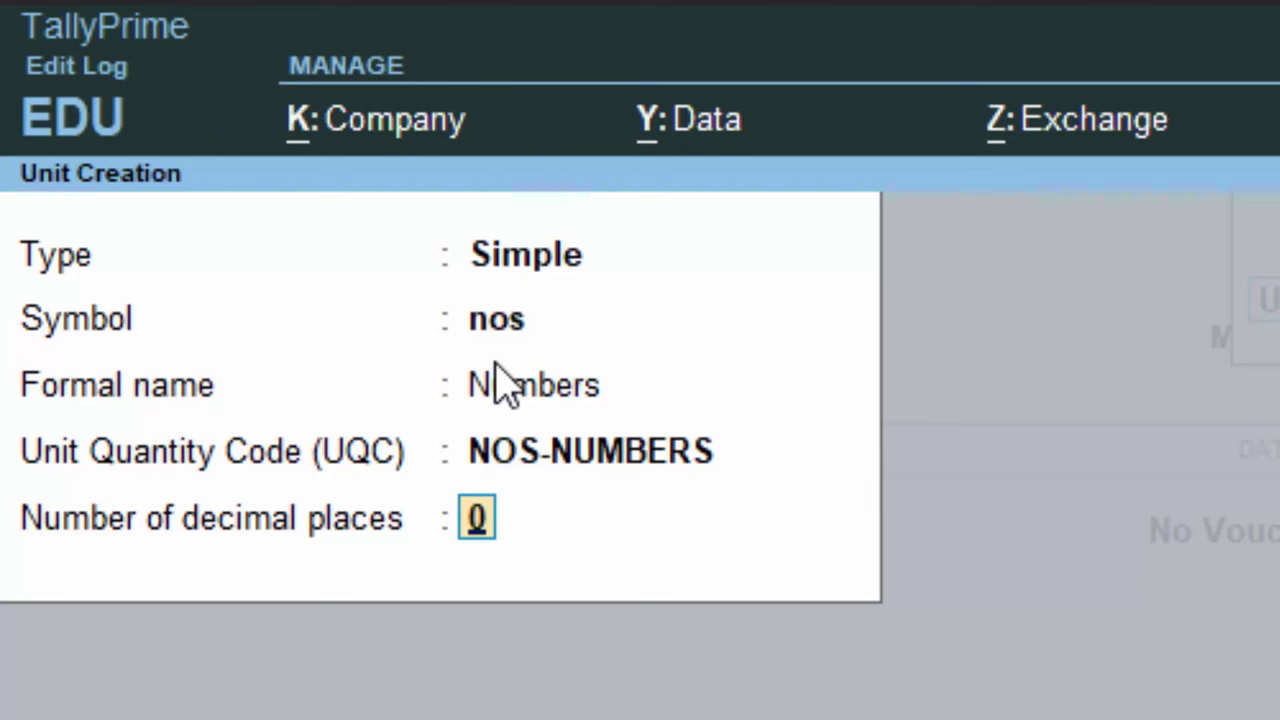
{"action": "key", "text": "Return"}
{"action": "key", "text": "Return"}
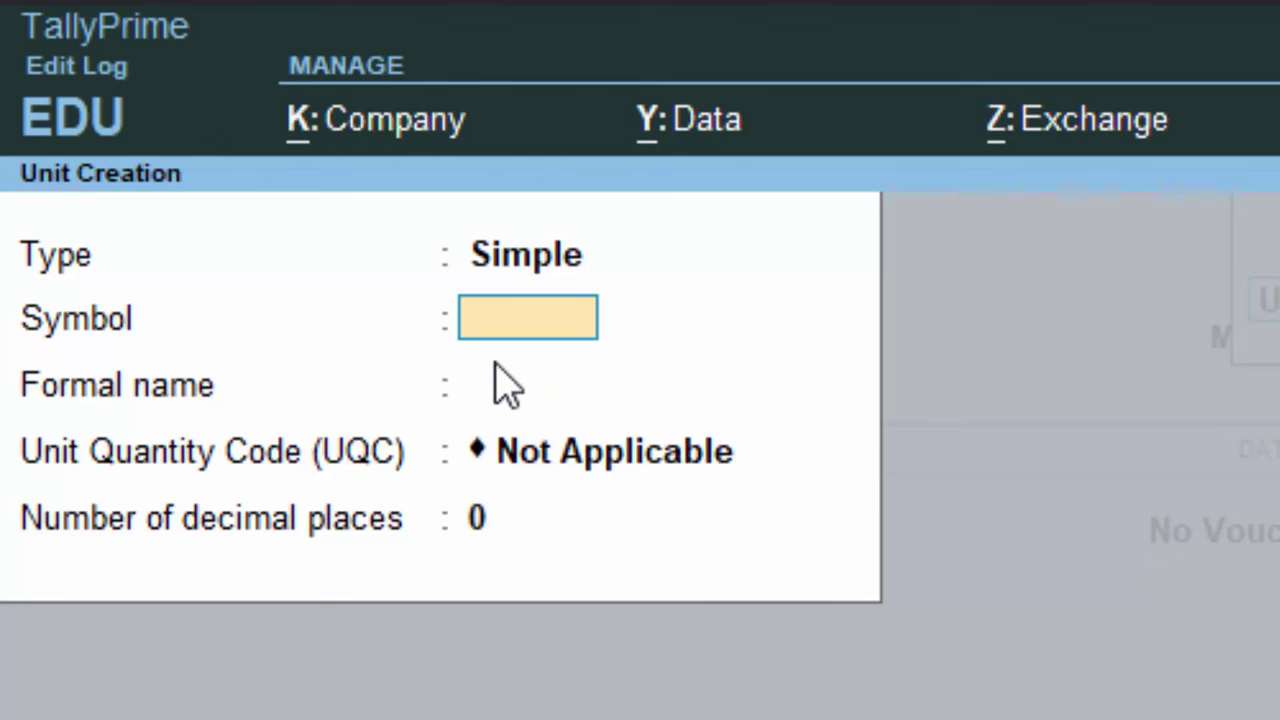
{"action": "key", "text": "Escape"}
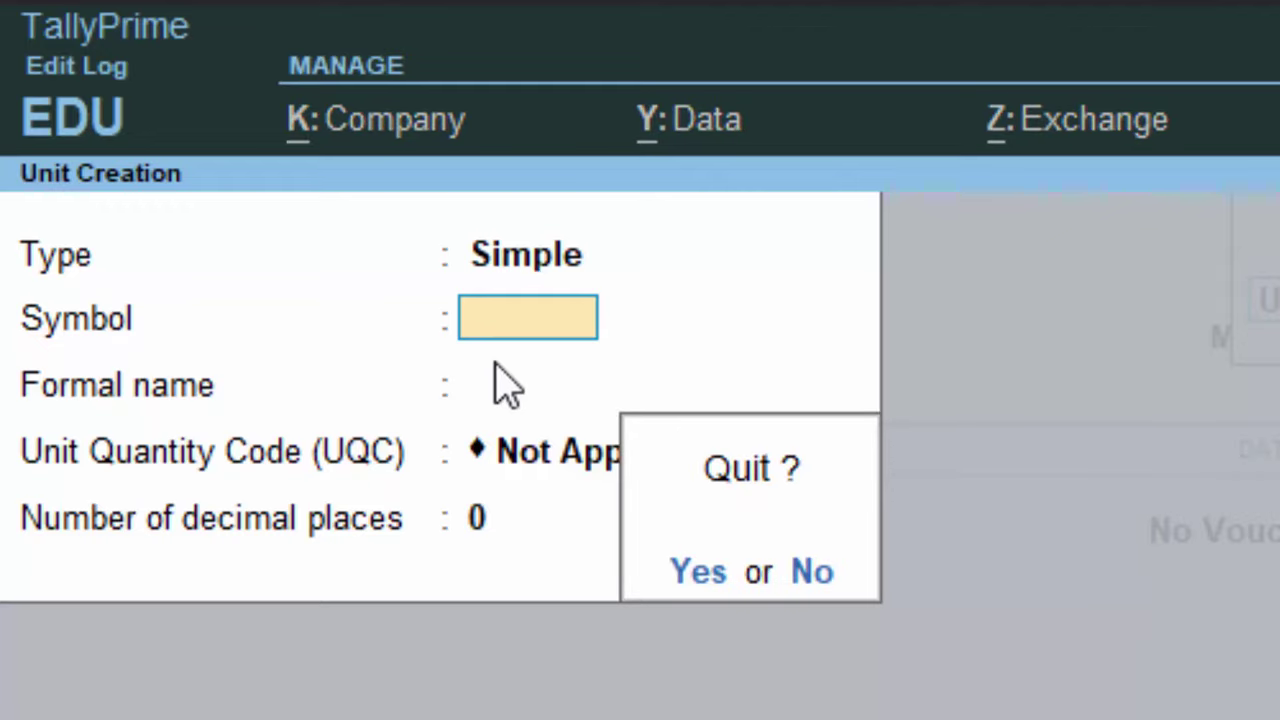
{"action": "key", "text": "Return"}
- Enter stock item Keyboard under Hardware with unit nos and no alternate unit
{"action": "key", "text": "Up"}
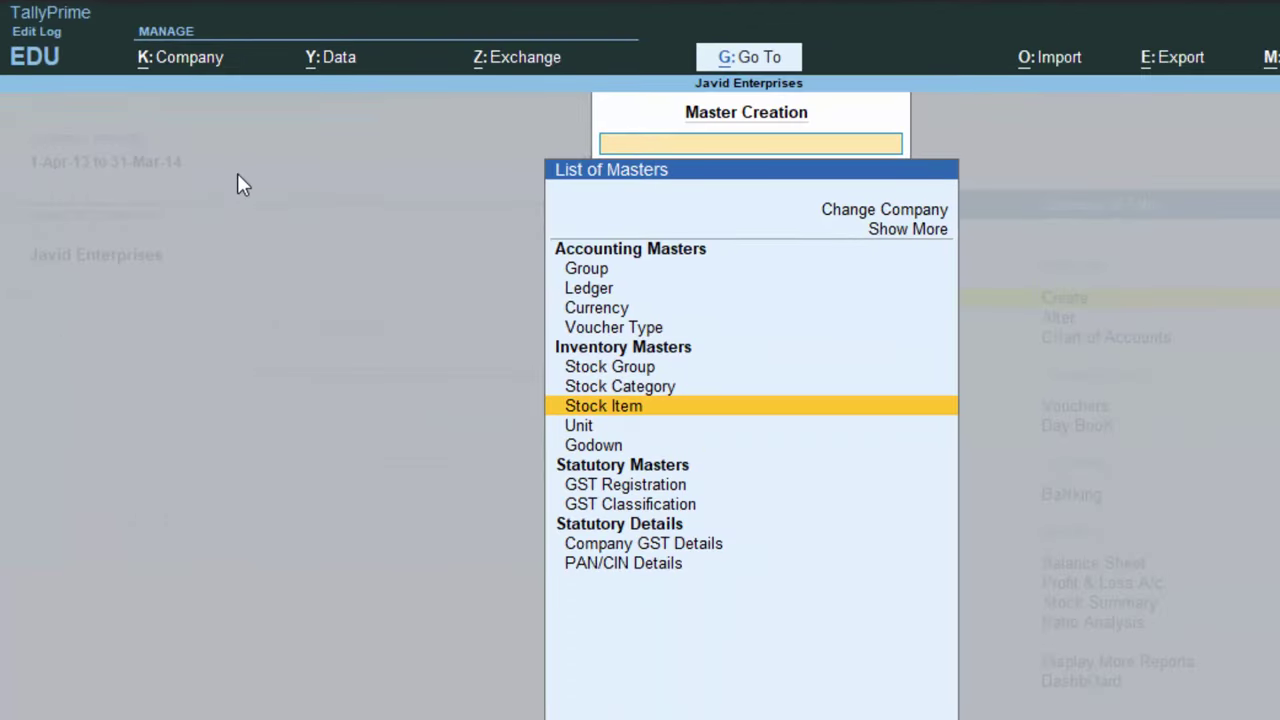
{"action": "key", "text": "Return"}
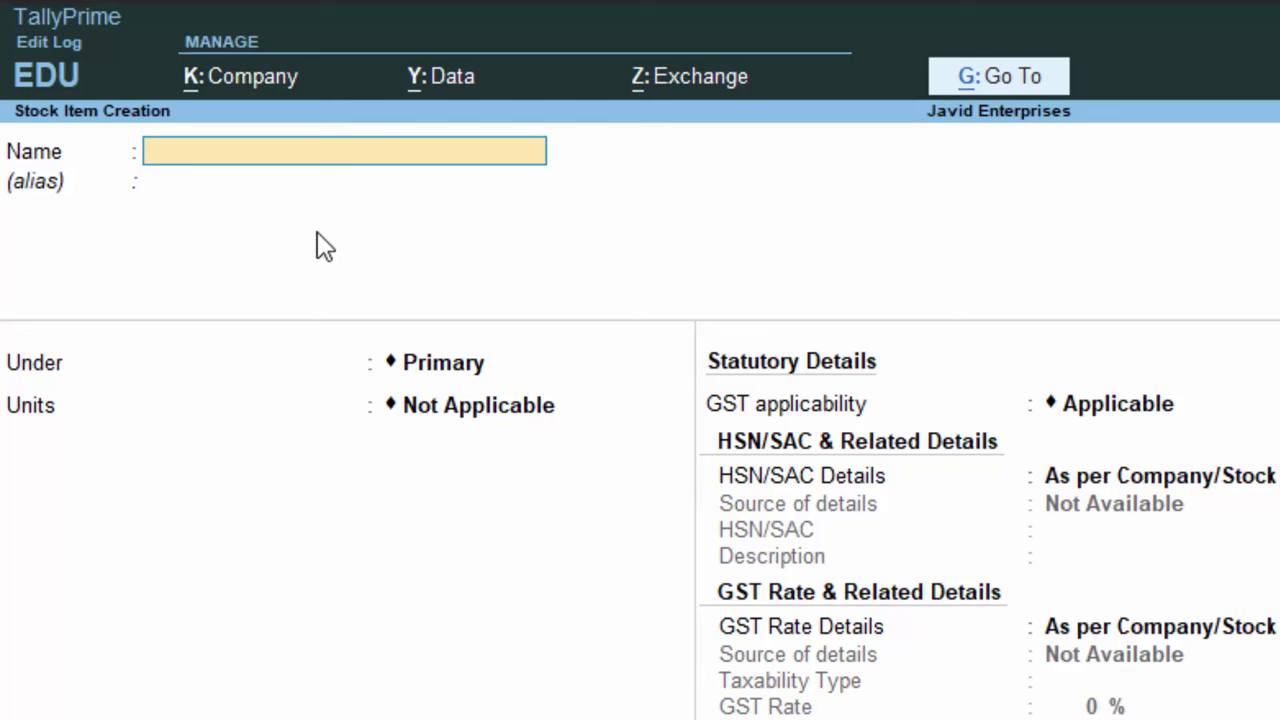
{"action": "type", "text": "Key"}
{"action": "type", "text": "board"}
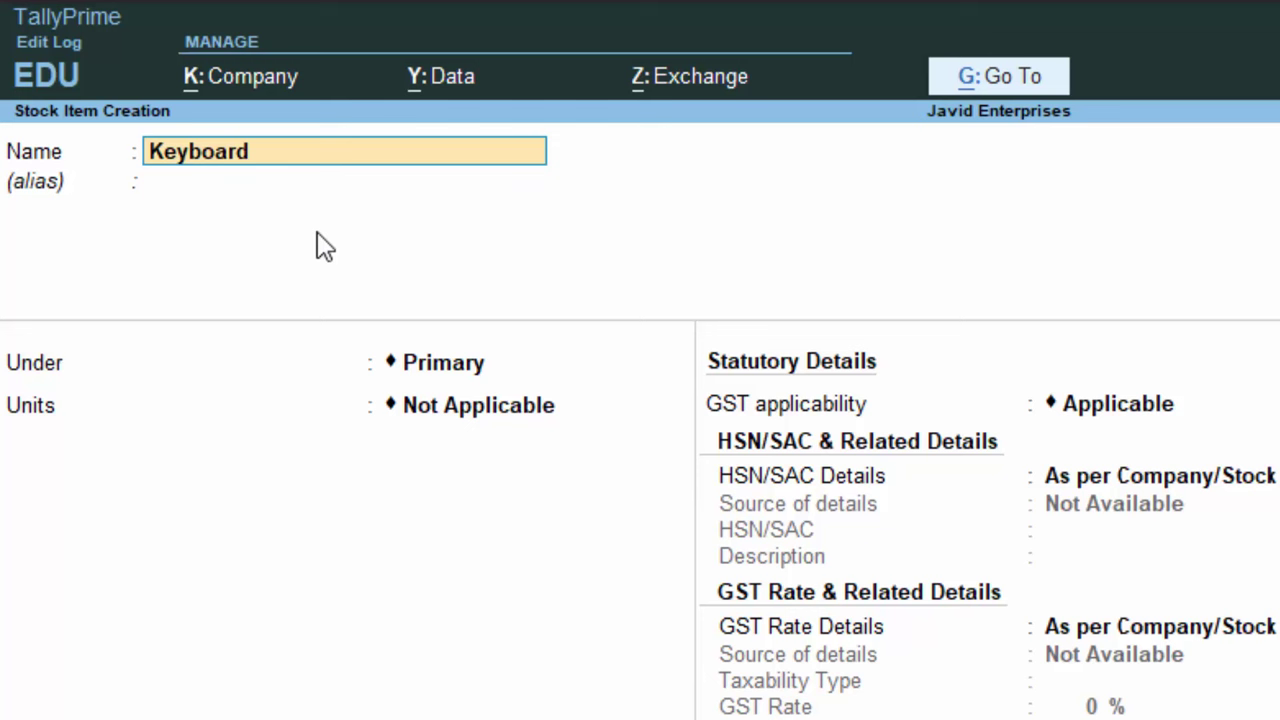
{"action": "key", "text": "Return"}
{"action": "key", "text": "Return"}
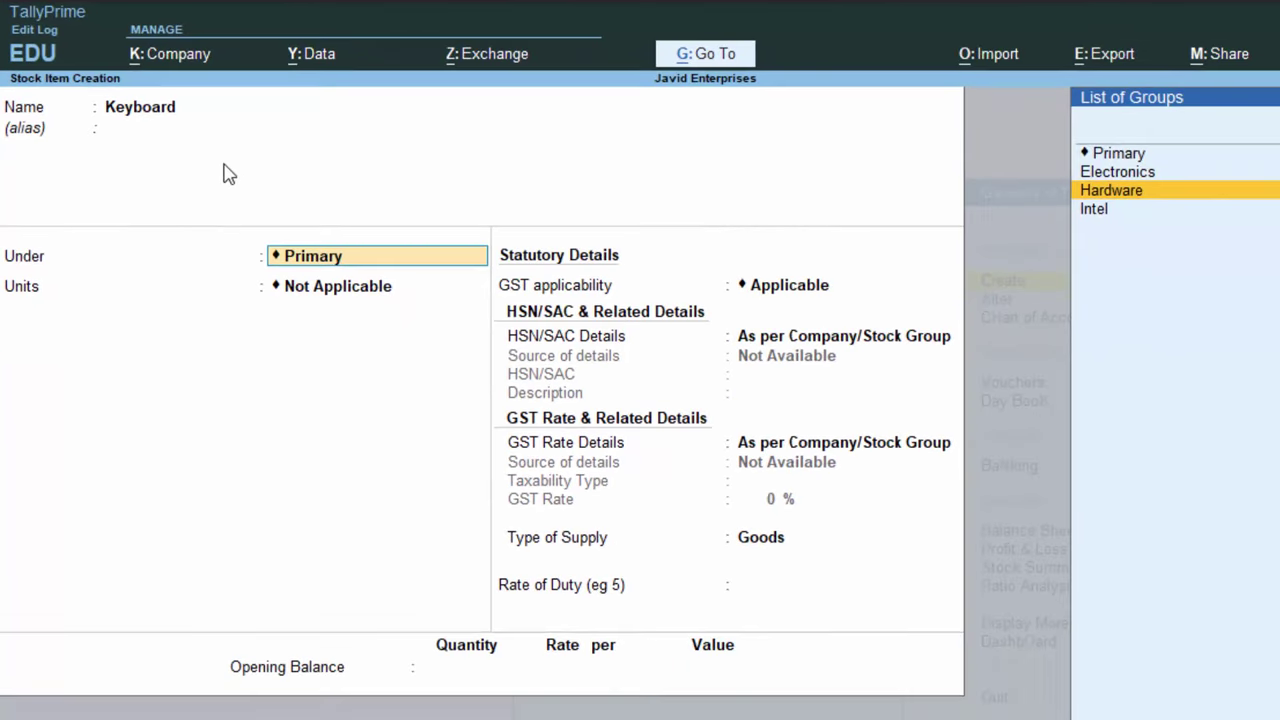
{"action": "key", "text": "Return"}
{"action": "key", "text": "Down"}
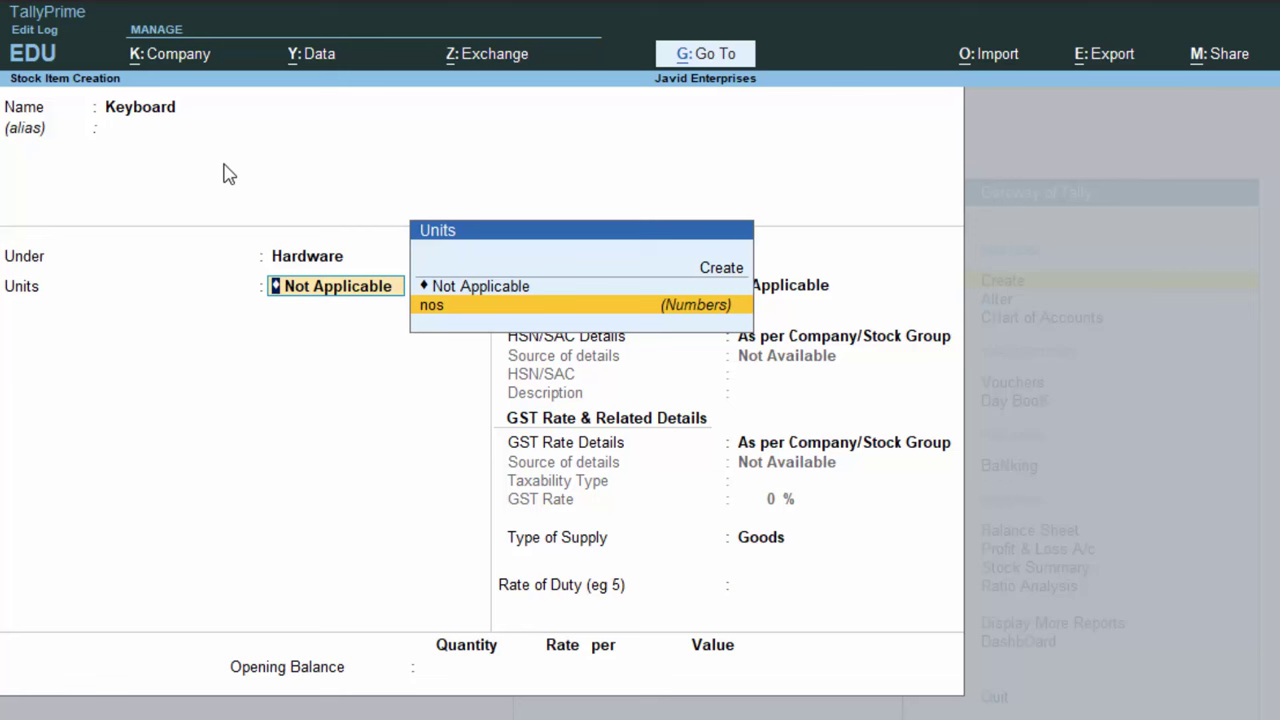
{"action": "key", "text": "Return"}
{"action": "key", "text": "Return"}
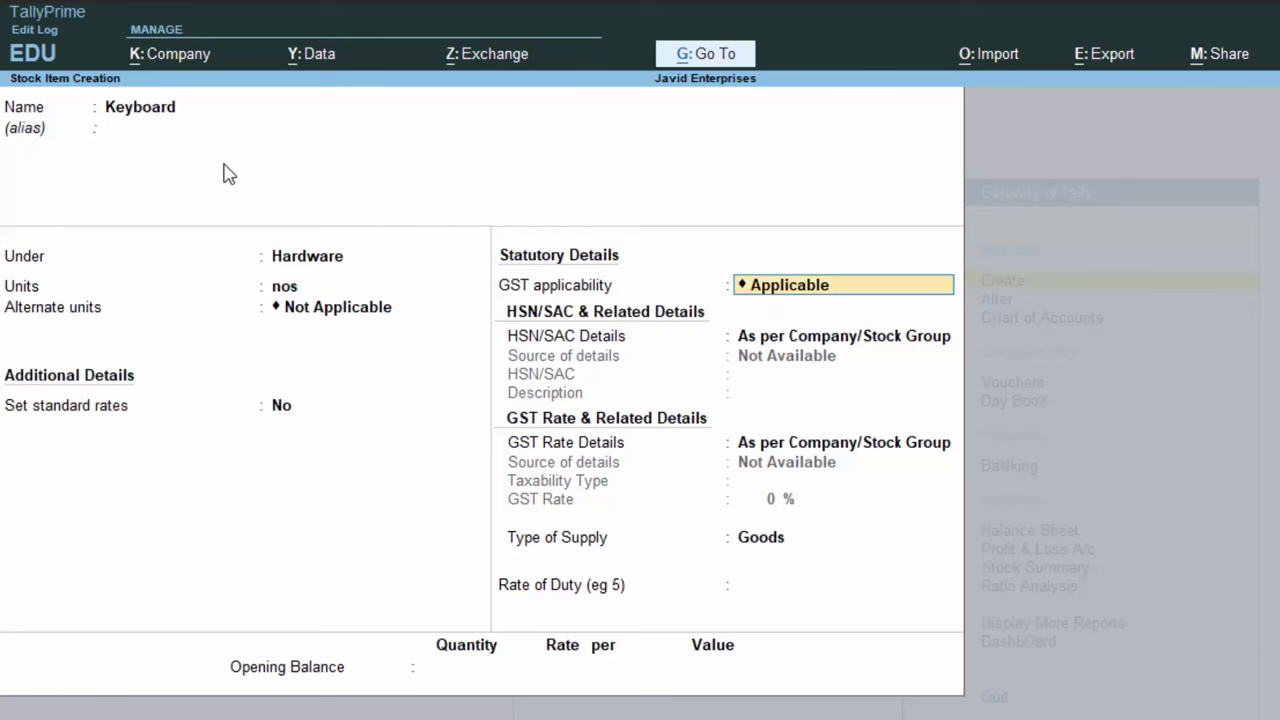
{"action": "key", "text": "Return"}
{"action": "key", "text": "Return"}
{"action": "key", "text": "Return"}
{"action": "key", "text": "Return"}
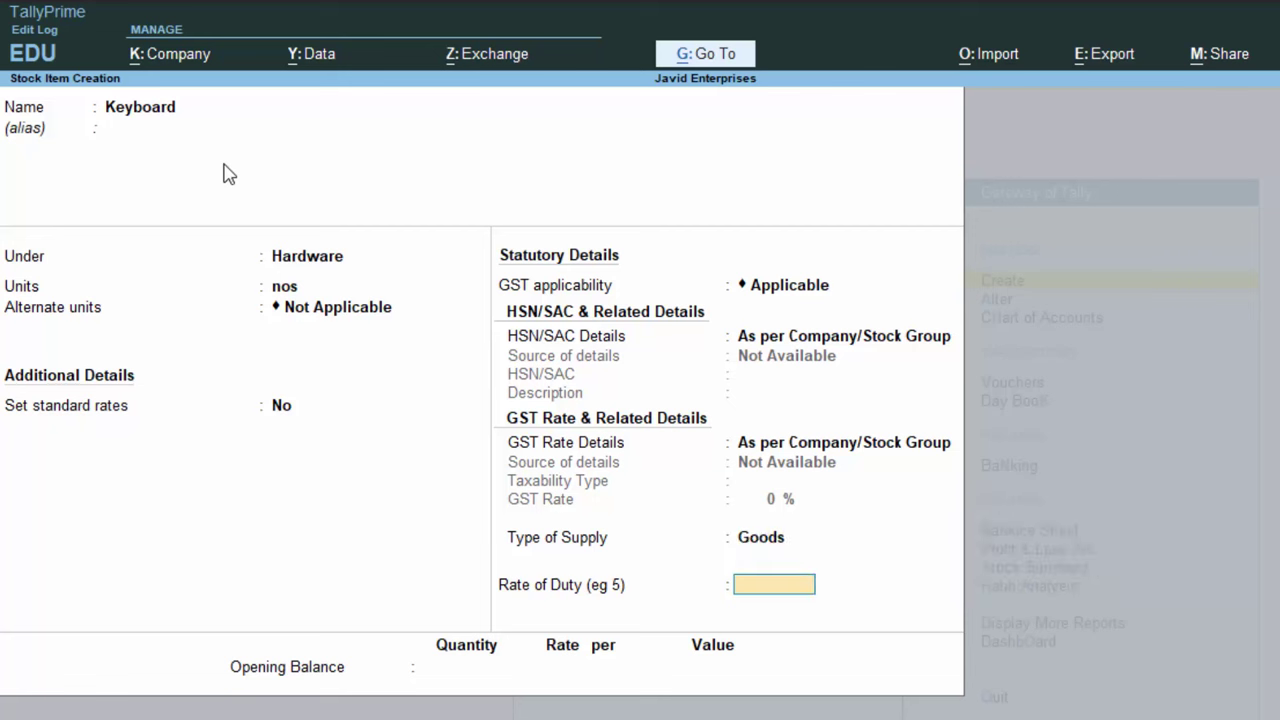
{"action": "key", "text": "Return"}
{"action": "key", "text": "Return"}
{"action": "key", "text": "Return"}
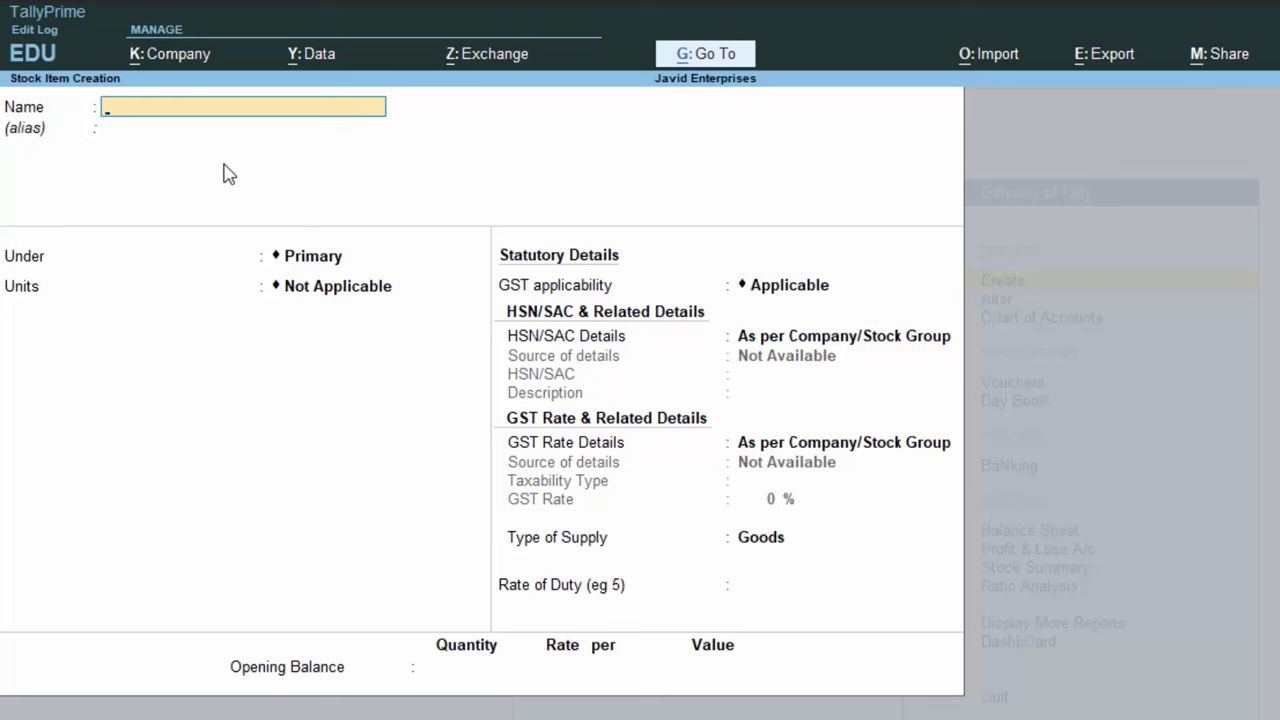
- Create stock item Computer under Electronics in nos, leaving opening quantity empty
{"action": "type", "text": "Com"}
{"action": "type", "text": "puter"}
{"action": "key", "text": "Return"}
{"action": "key", "text": "Return"}
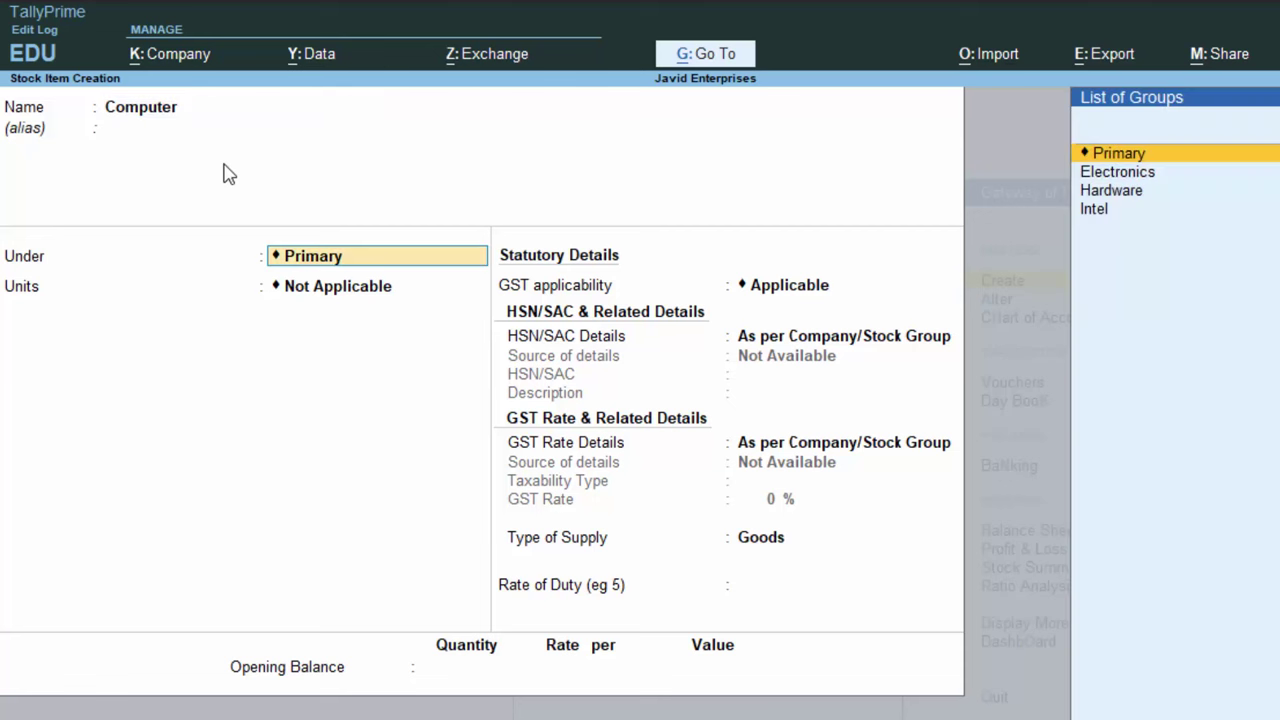
{"action": "key", "text": "Down"}
{"action": "key", "text": "Return"}
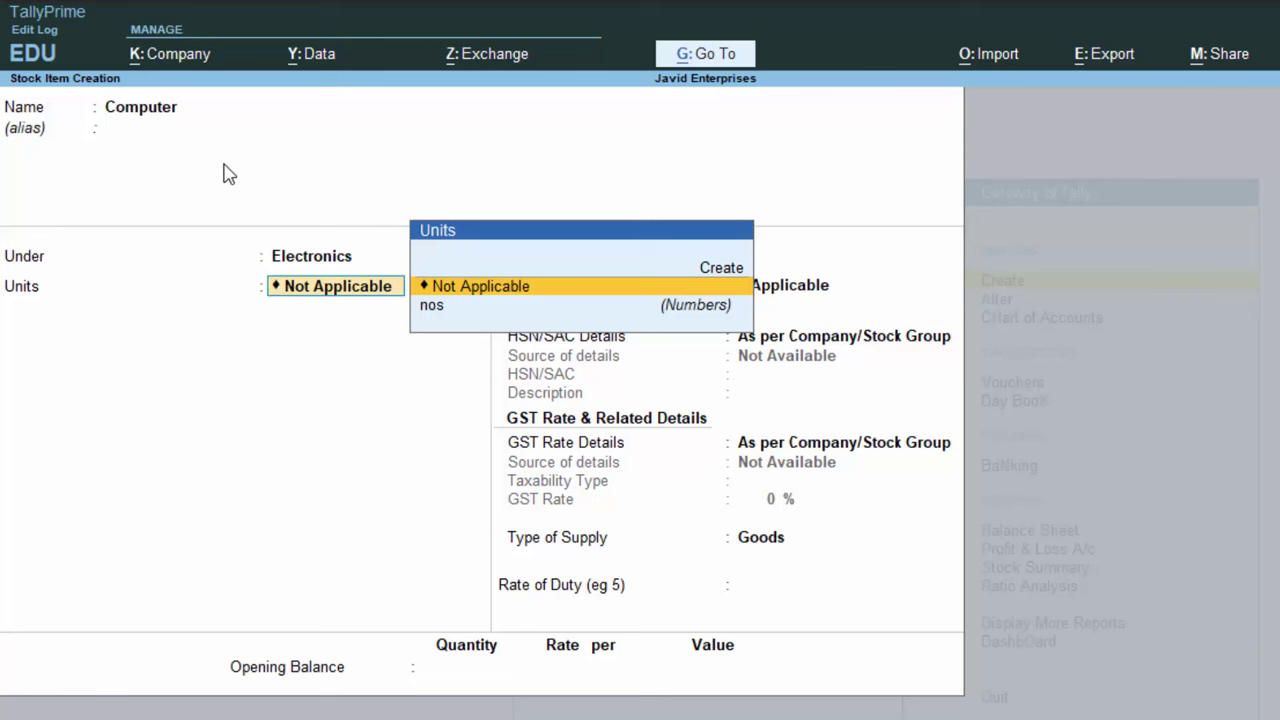
{"action": "key", "text": "Down"}
{"action": "key", "text": "Return"}
{"action": "key", "text": "Return"}
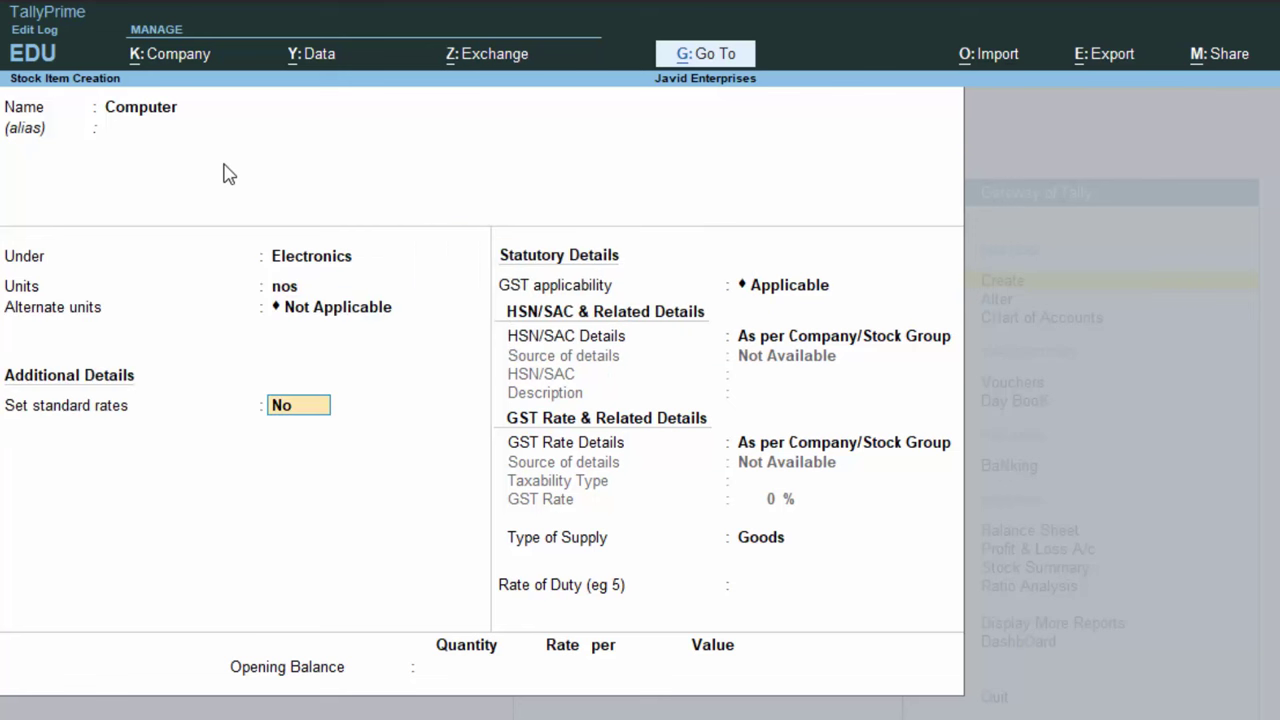
{"action": "key", "text": "Return"}
{"action": "key", "text": "Return"}
{"action": "key", "text": "Return"}
{"action": "key", "text": "Return"}
{"action": "key", "text": "Return"}
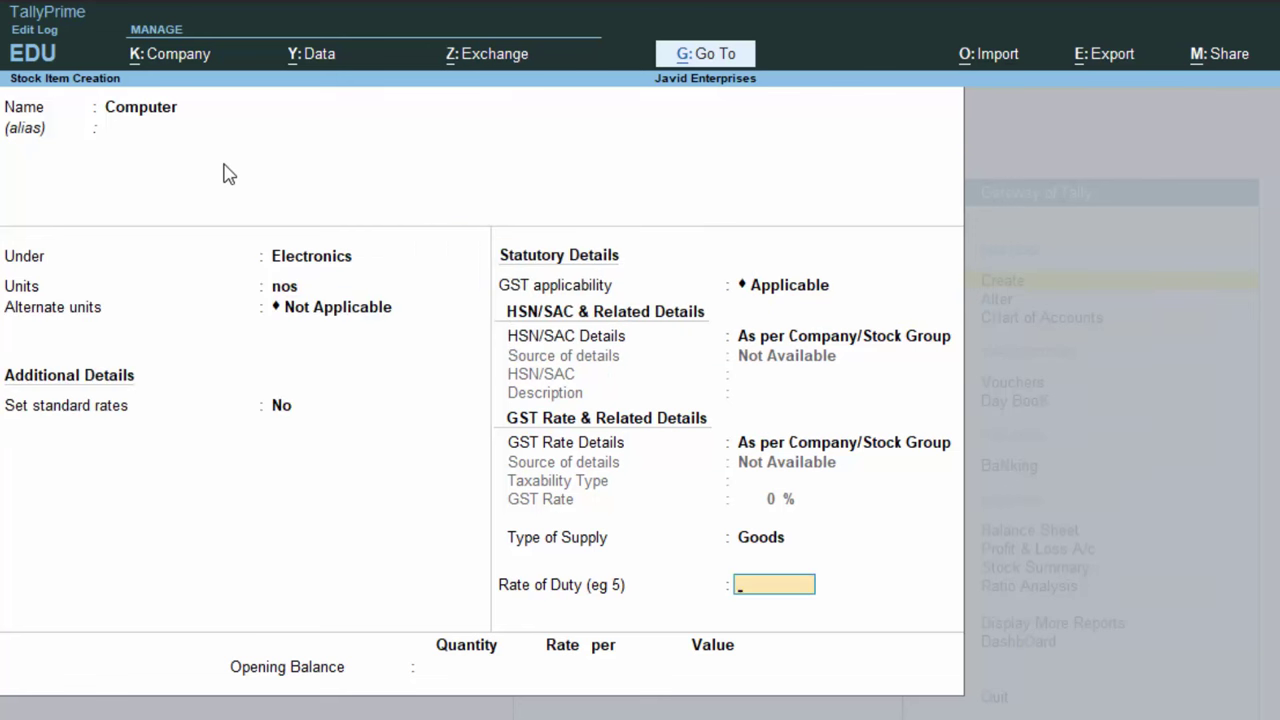
{"action": "key", "text": "Return"}
{"action": "key", "text": "Return"}
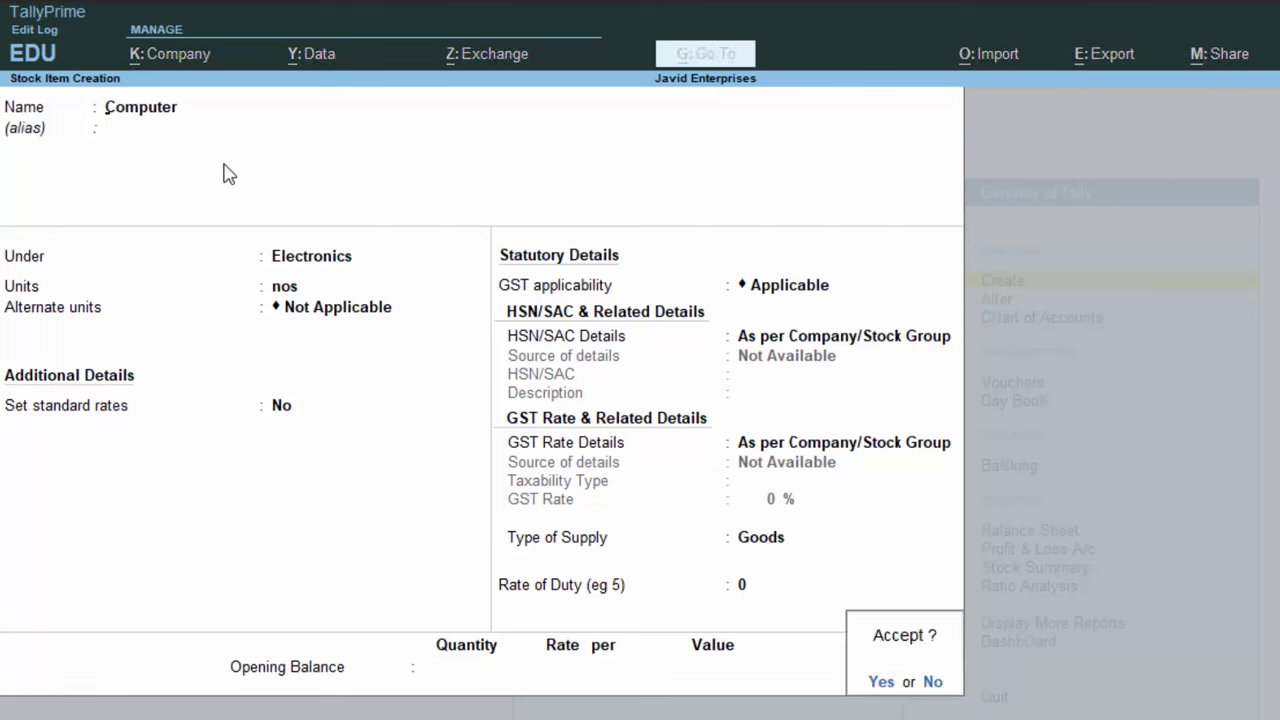
{"action": "key", "text": "Return"}
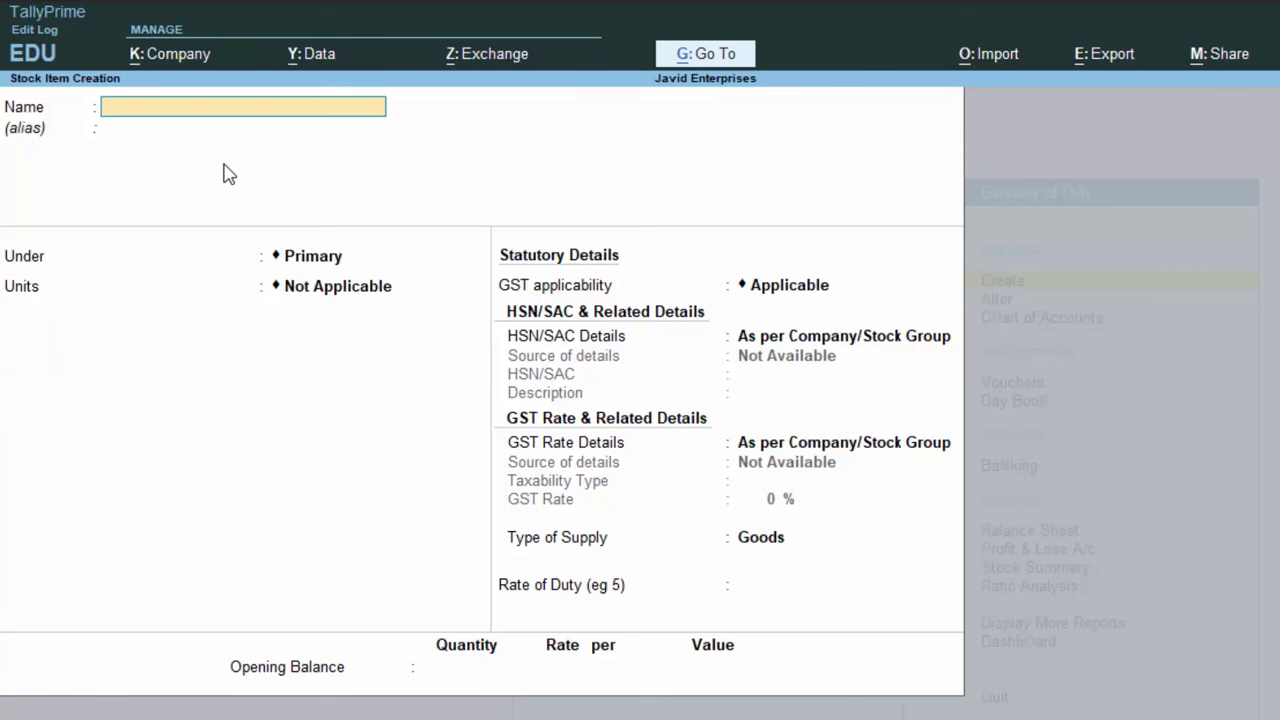
- Enter stock item Motherboard under Intel with unit nos and no alternate unit
{"action": "type", "text": "Intel"}
{"action": "key", "text": "BackSpace"}
{"action": "key", "text": "BackSpace"}
{"action": "key", "text": "BackSpace"}
{"action": "key", "text": "BackSpace"}
{"action": "key", "text": "BackSpace"}
{"action": "type", "text": "Mothe"}
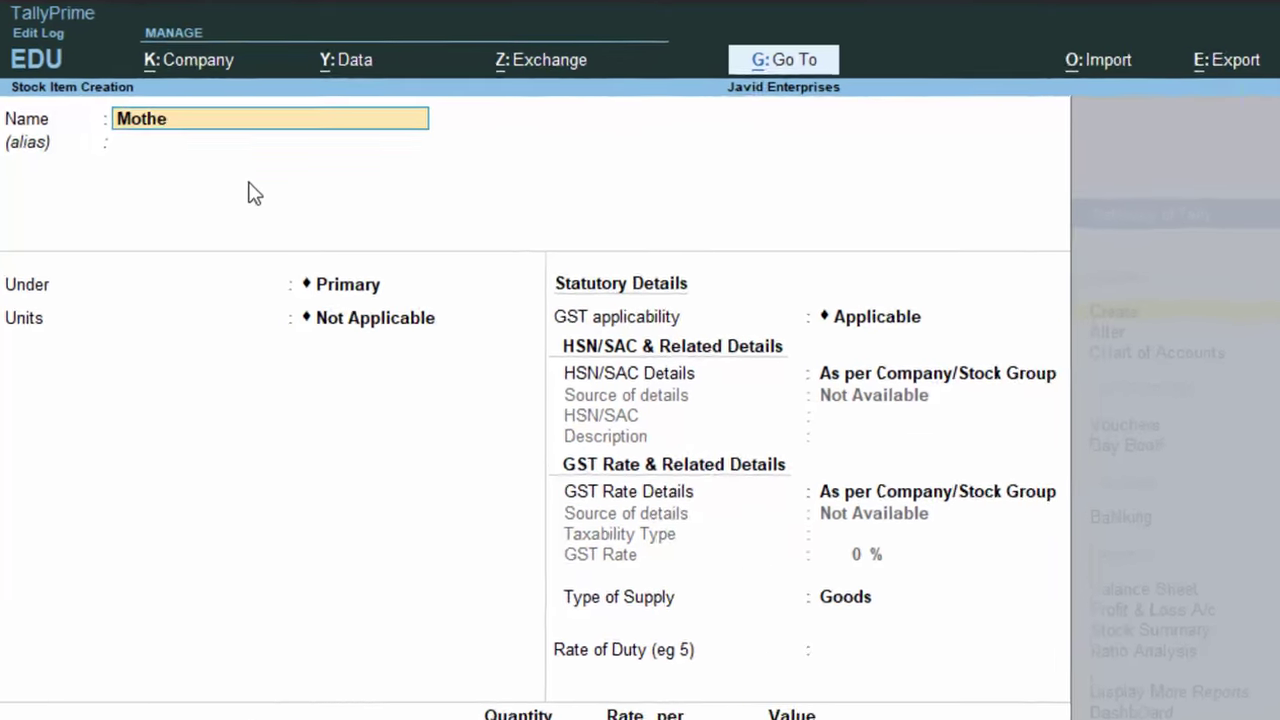
{"action": "type", "text": "rb"}
{"action": "type", "text": "oard"}
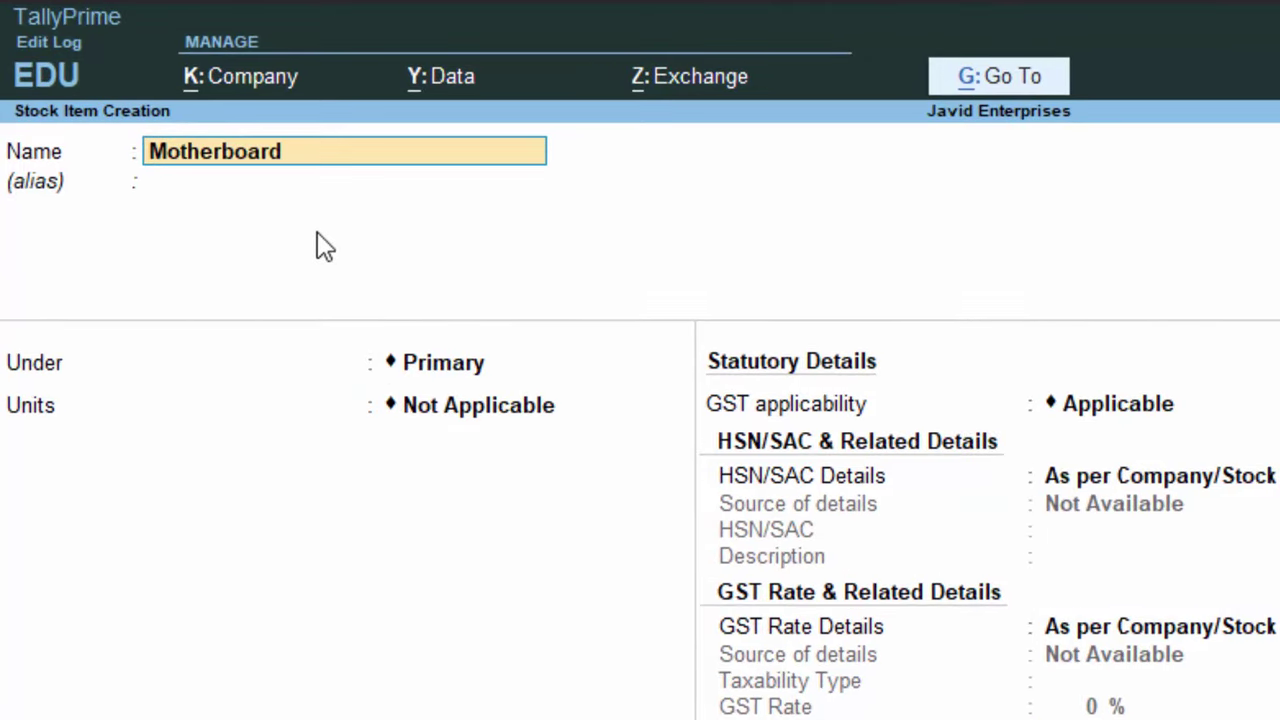
{"action": "key", "text": "Return"}
{"action": "key", "text": "Return"}
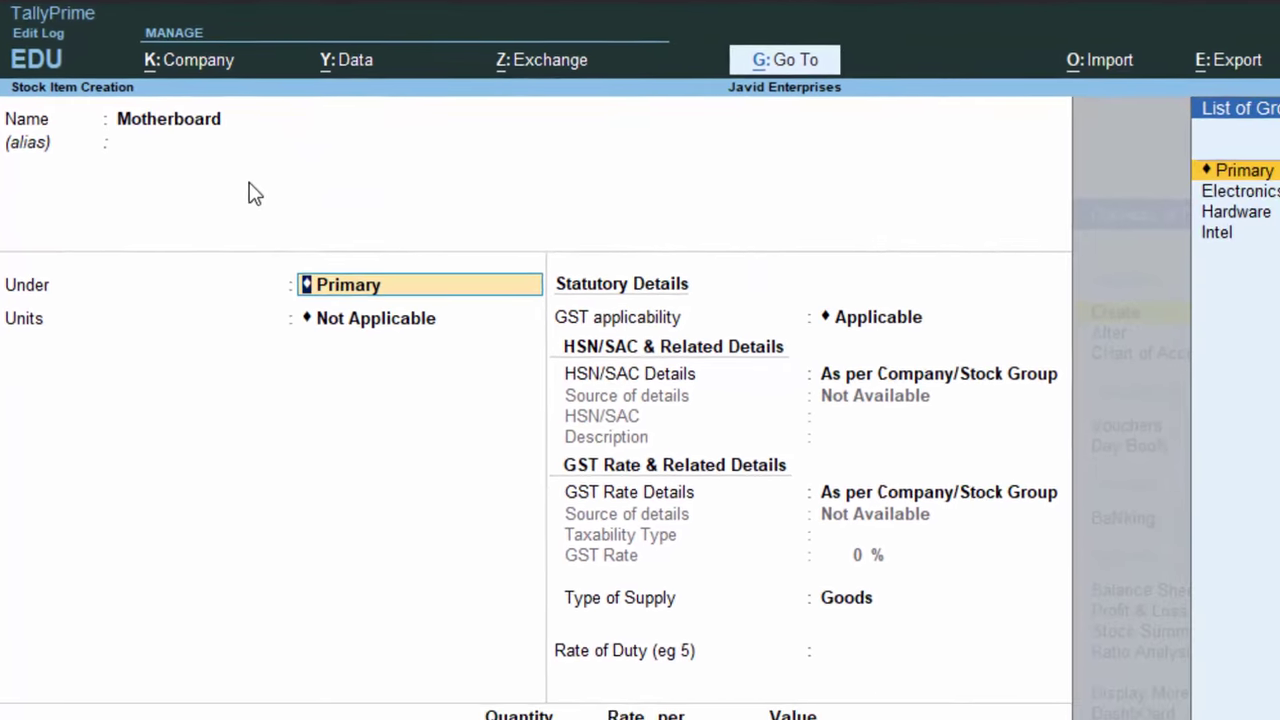
{"action": "key", "text": "Down"}
{"action": "key", "text": "Down"}
{"action": "key", "text": "Down"}
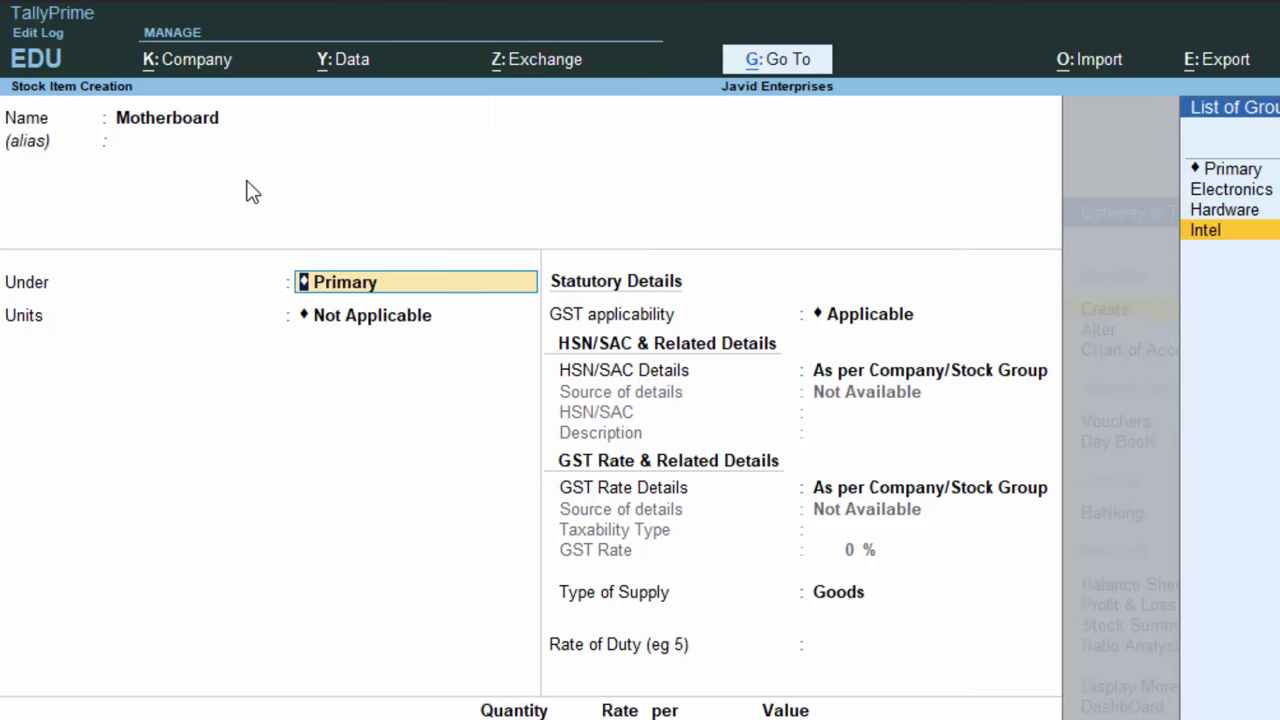
{"action": "key", "text": "Return"}
{"action": "key", "text": "Down"}
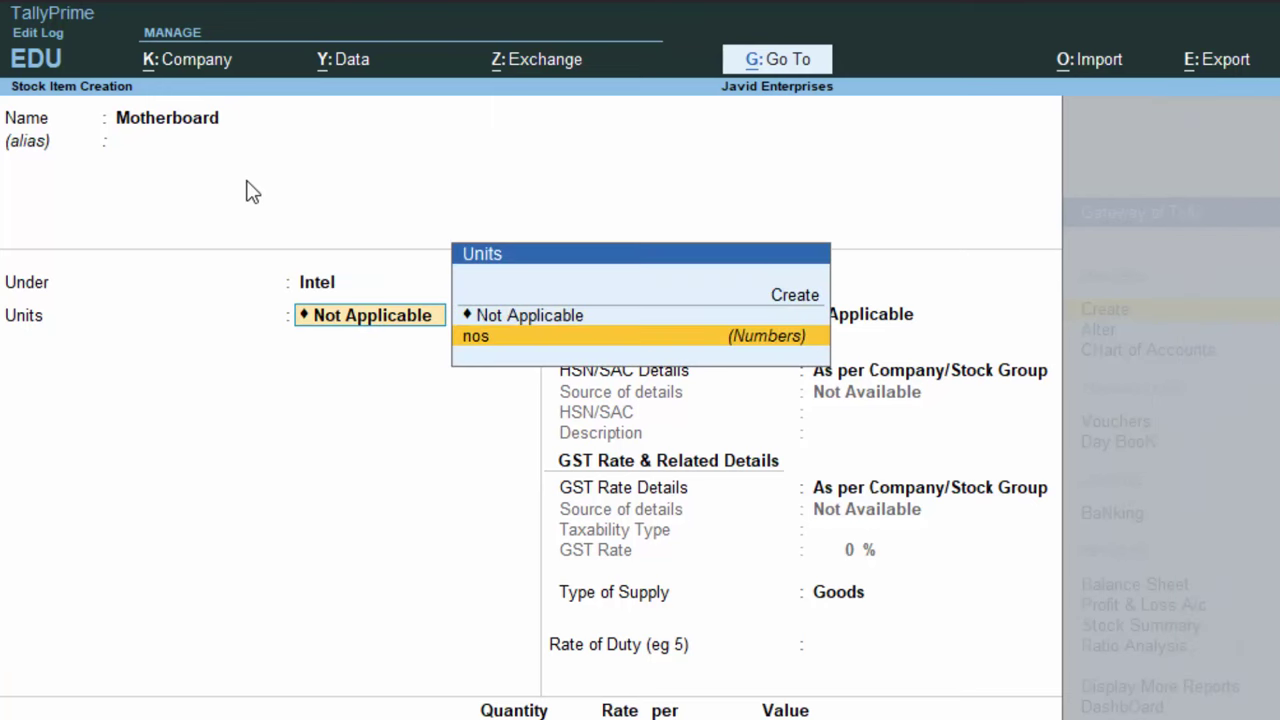
{"action": "key", "text": "Return"}
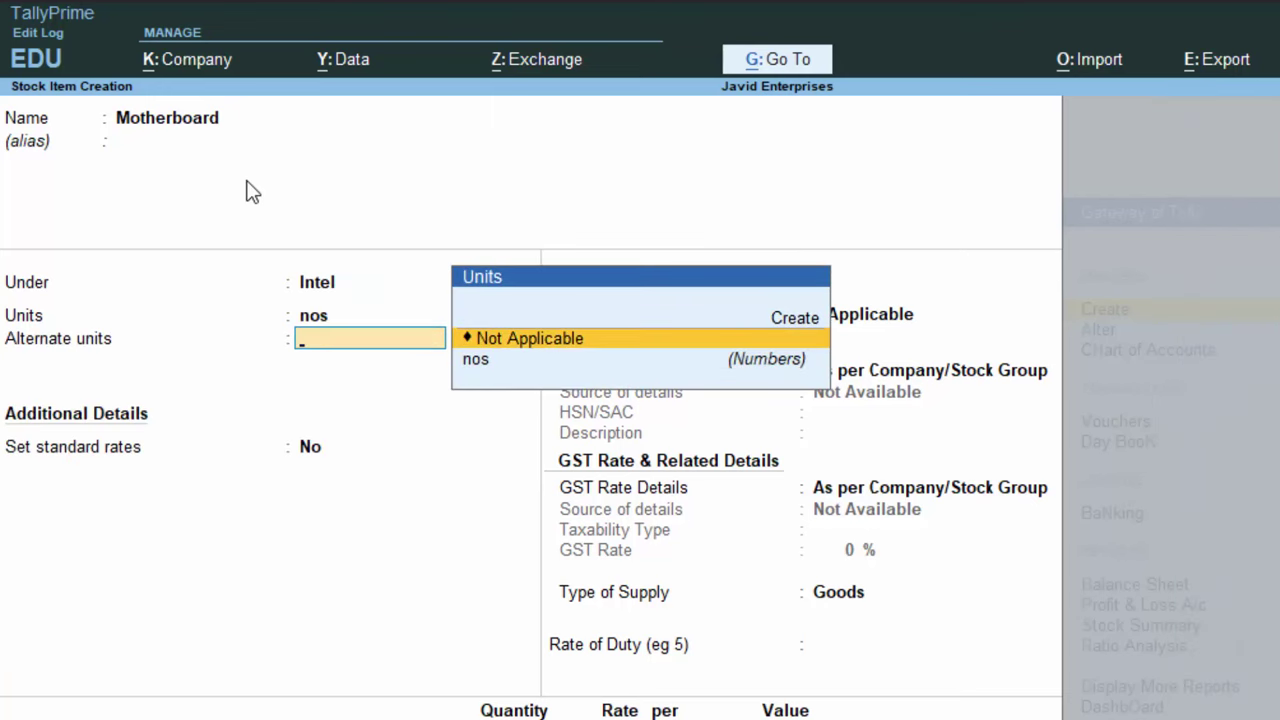
{"action": "key", "text": "Return"}
{"action": "key", "text": "Return"}
{"action": "key", "text": "Return"}
{"action": "key", "text": "Return"}
{"action": "key", "text": "Return"}
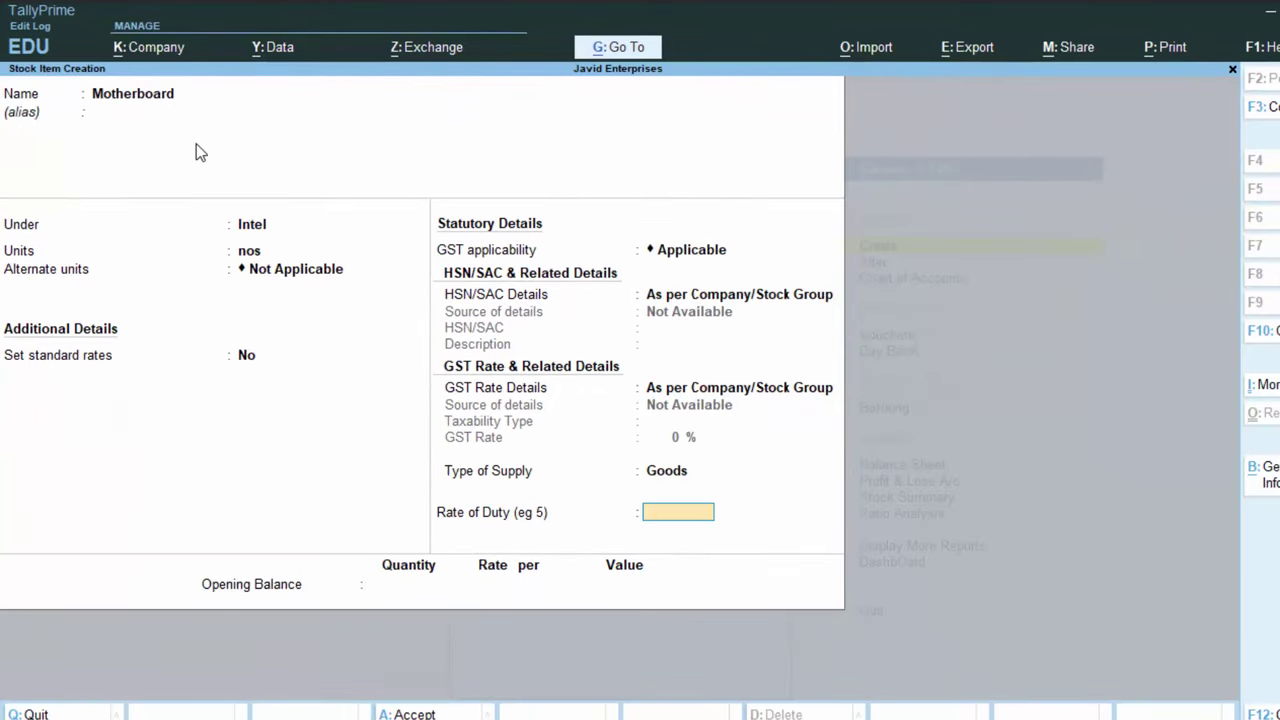
{"action": "key", "text": "Return"}
{"action": "key", "text": "Return"}
- Save the Motherboard stock item and clear the name of the unsaved Stock ledger
{"action": "key", "text": "y"}
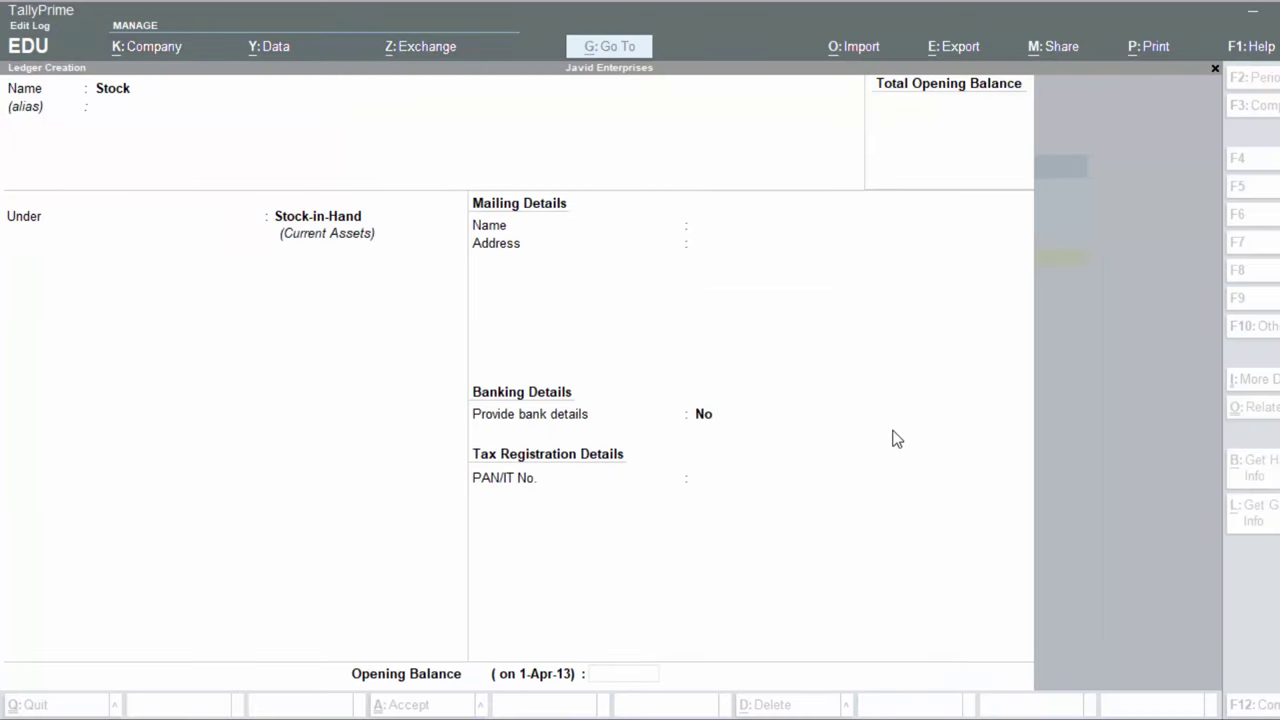
{"action": "left_click", "coordinate": [248, 138]}
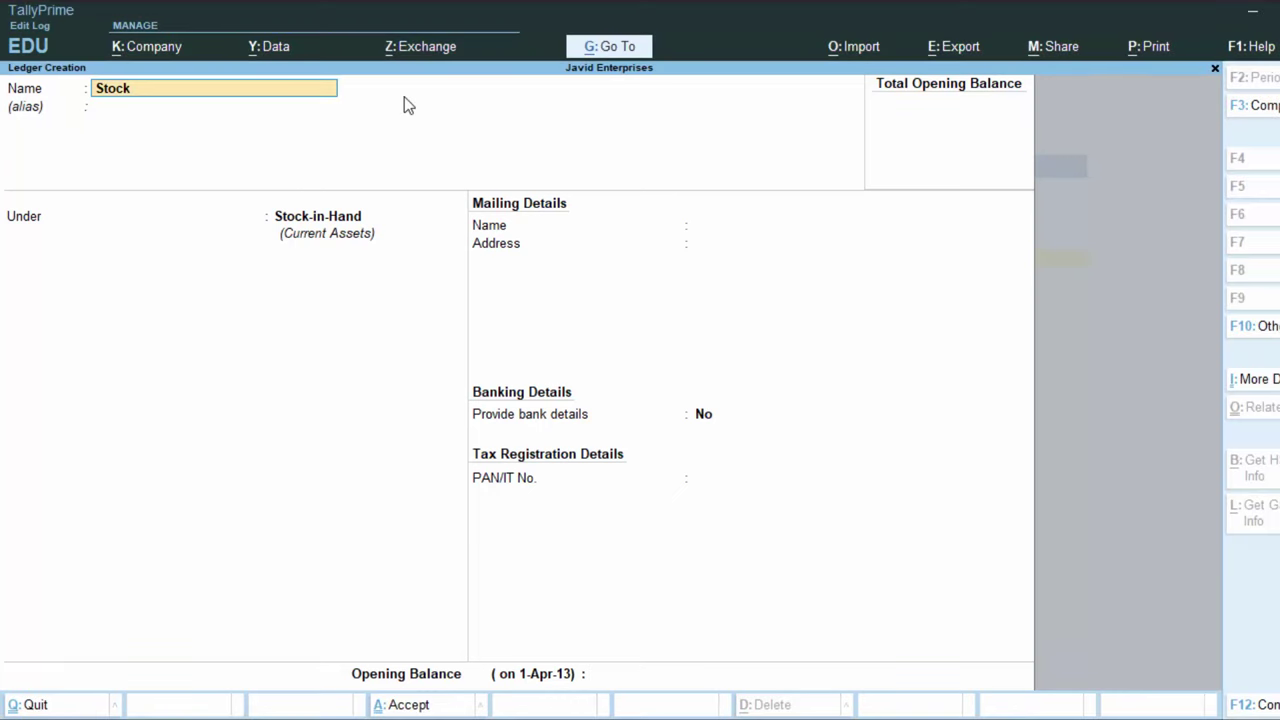
{"action": "key", "text": "BackSpace"}
- Abandon the Stock ledger and open the Computer stock item for alteration
{"action": "key", "text": "Escape"}
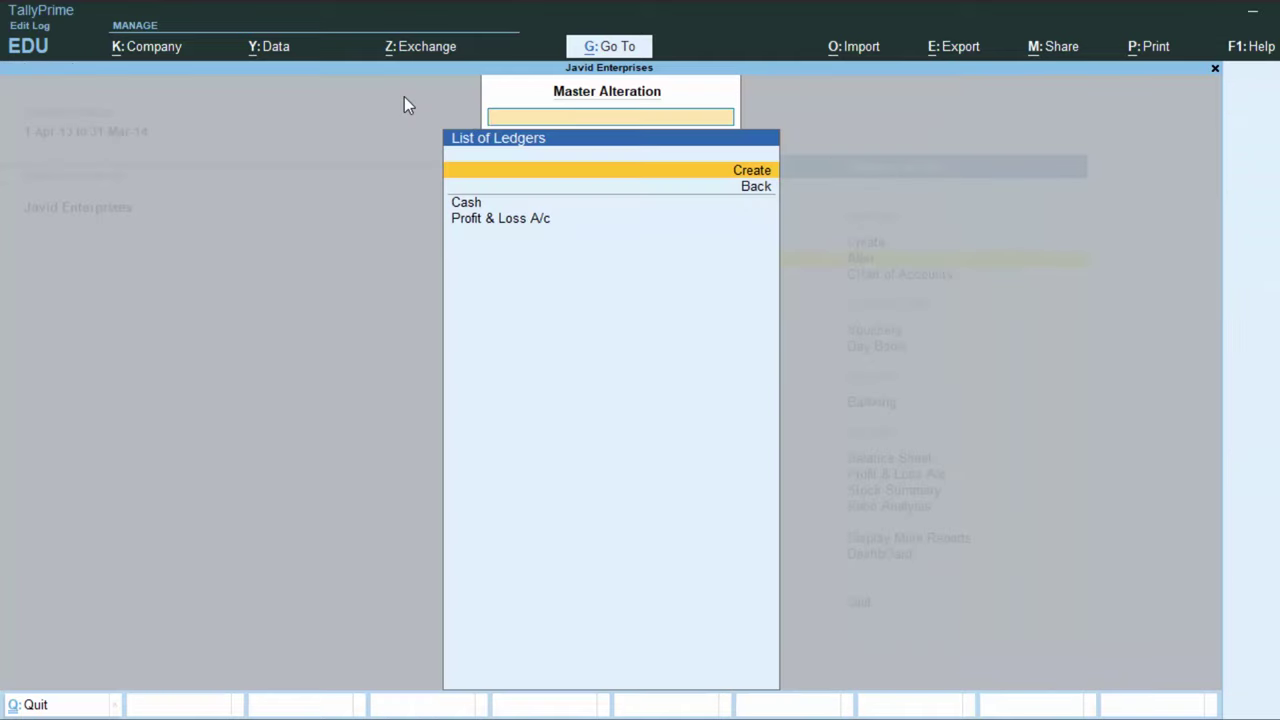
{"action": "key", "text": "Escape"}
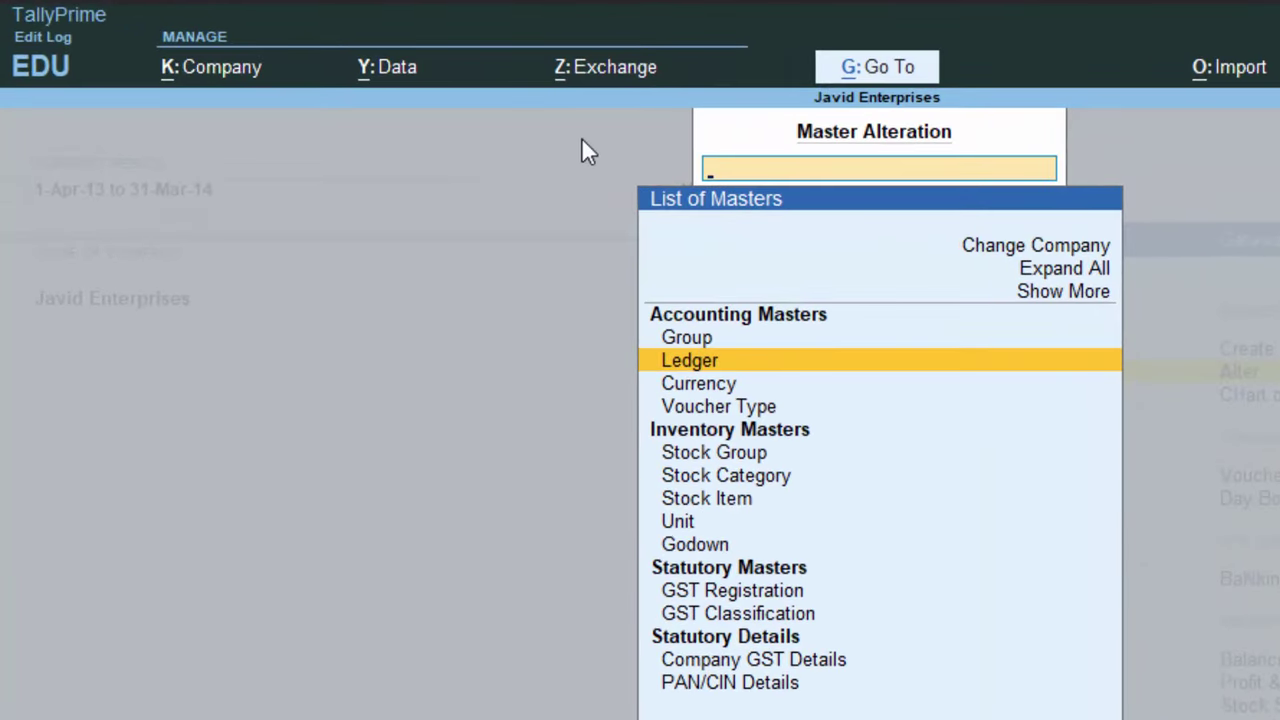
{"action": "key", "text": "Down"}
{"action": "key", "text": "Down"}
{"action": "key", "text": "Down"}
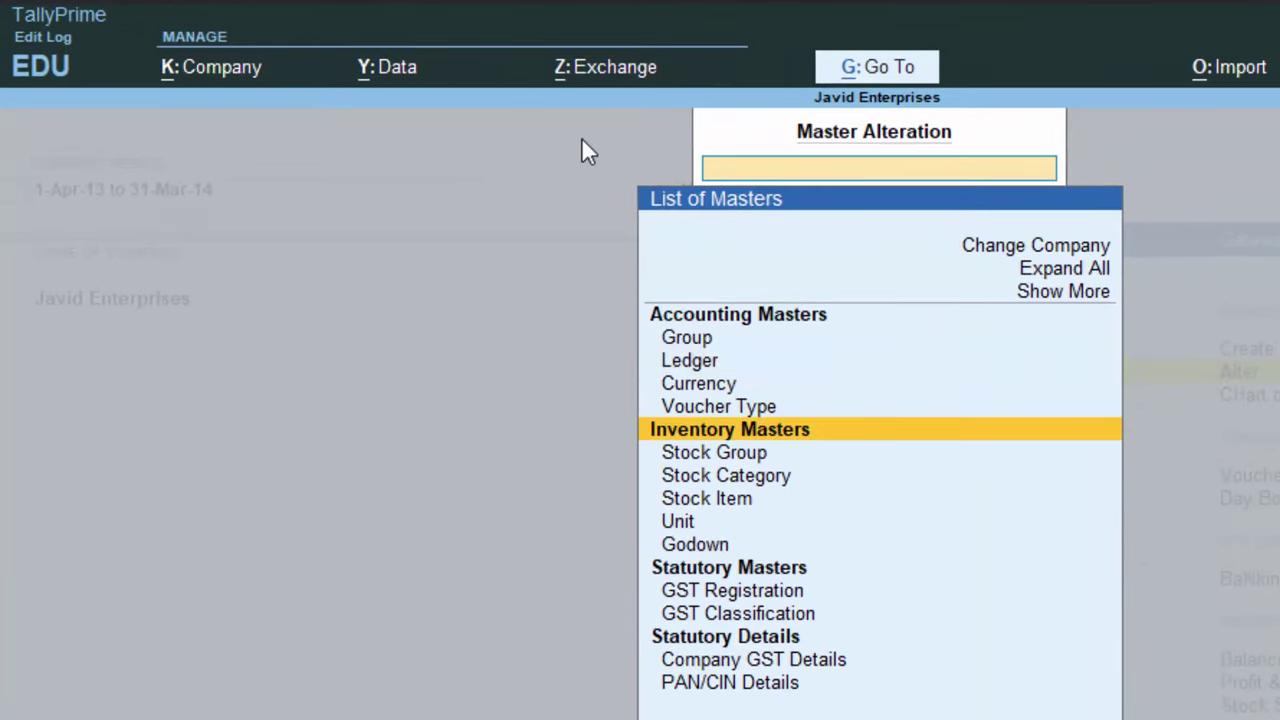
{"action": "key", "text": "Down"}
{"action": "key", "text": "Down"}
{"action": "key", "text": "Down"}
{"action": "key", "text": "Return"}
{"action": "key", "text": "Return"}
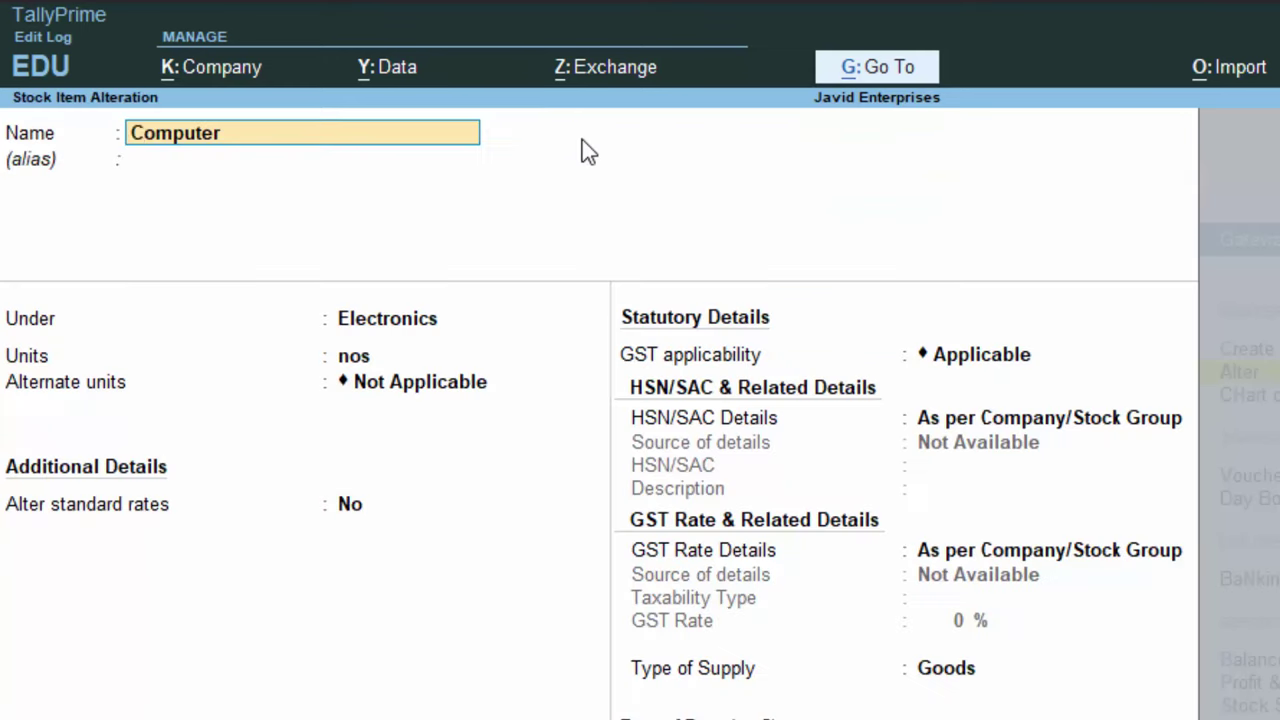
- Give Computer an opening quantity of 10 nos, leaving rate and value blank, and save it
{"action": "key", "text": "Return"}
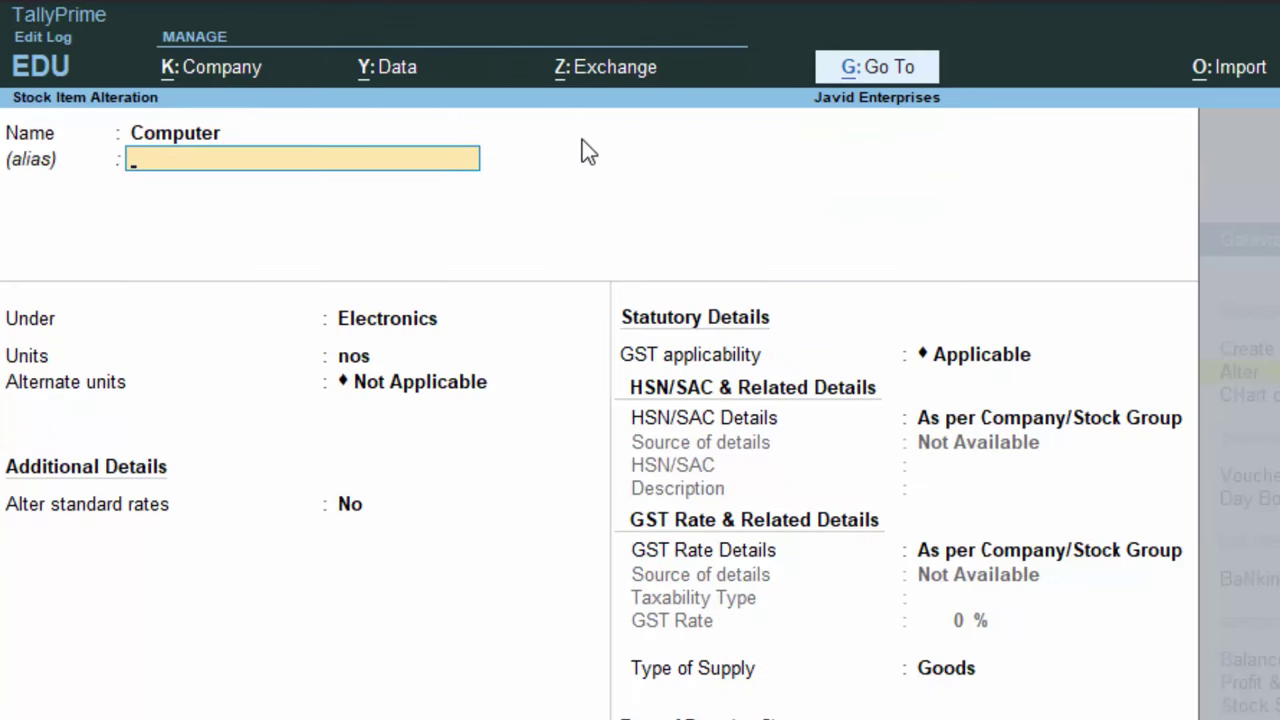
{"action": "key", "text": "Return"}
{"action": "key", "text": "Return"}
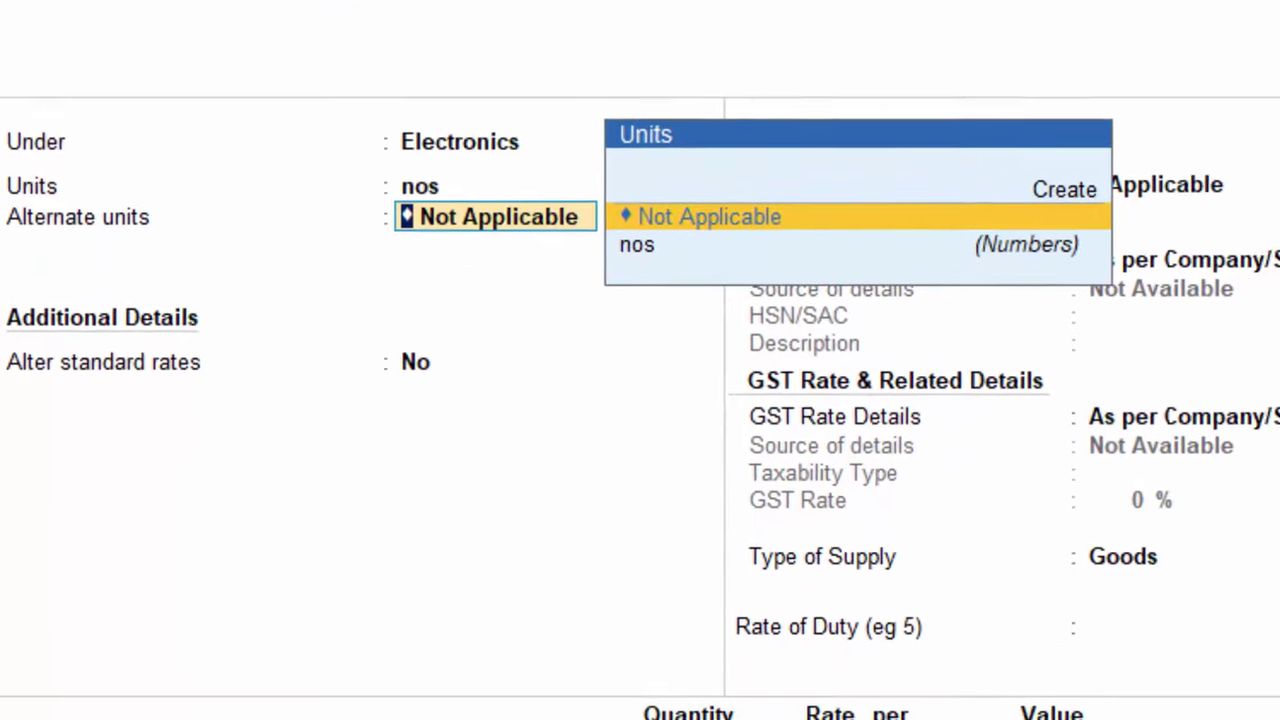
{"action": "key", "text": "Return"}
{"action": "key", "text": "Return"}
{"action": "key", "text": "Return"}
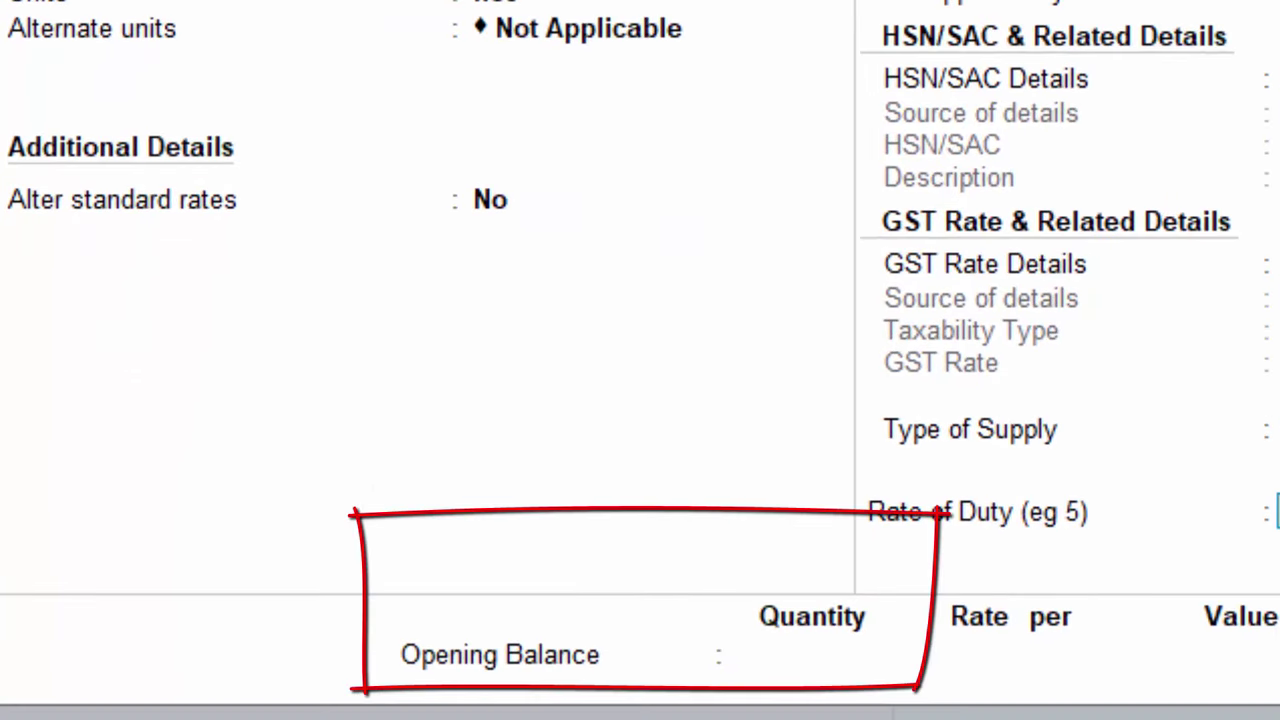
{"action": "key", "text": "Return"}
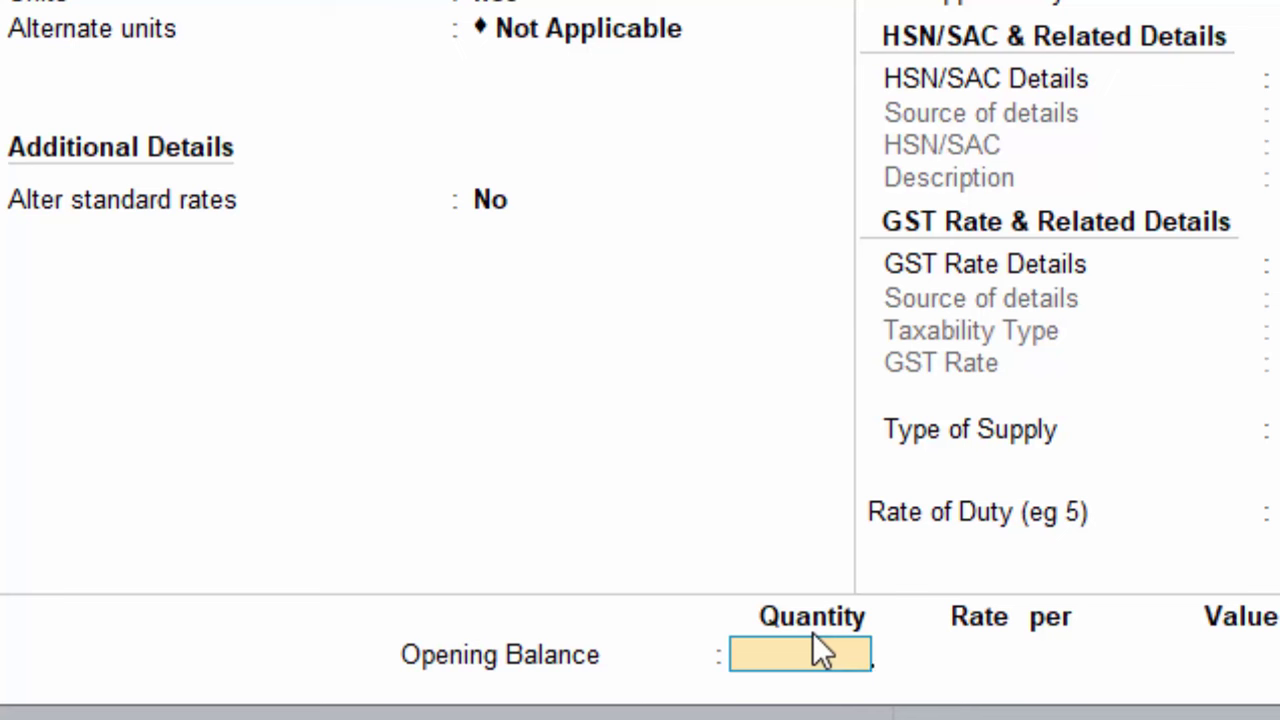
{"action": "type", "text": "1"}
{"action": "type", "text": "0"}
{"action": "key", "text": "Return"}
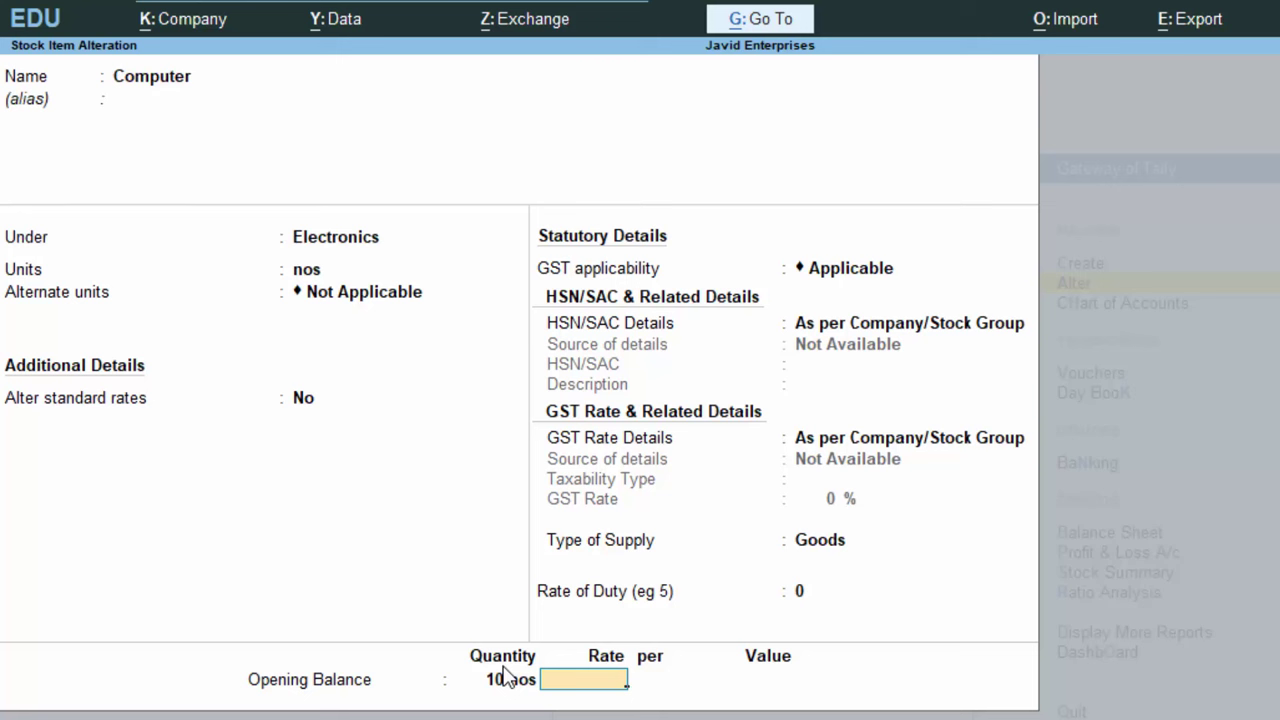
{"action": "key", "text": "Return"}
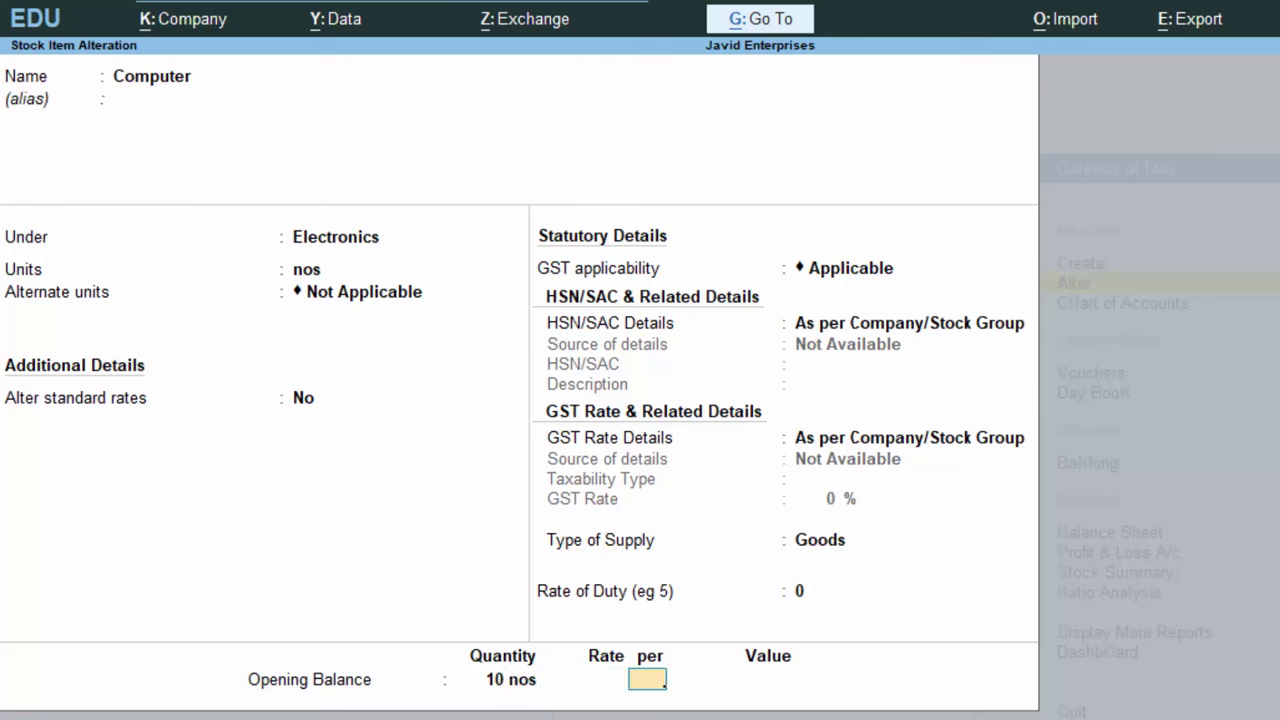
{"action": "key", "text": "Return"}
{"action": "key", "text": "Return"}
{"action": "key", "text": "Return"}
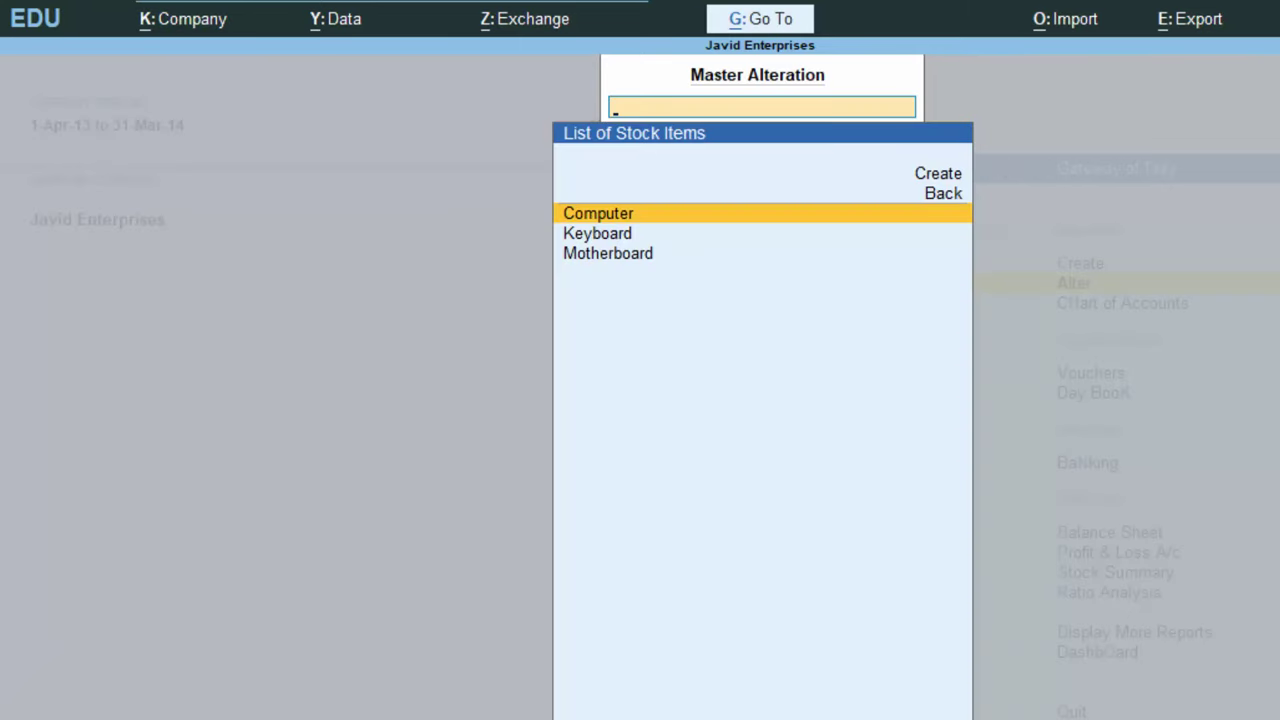
- Save Keyboard with an opening quantity of 10 nos, then open the Motherboard stock item
{"action": "key", "text": "Down"}
{"action": "key", "text": "Return"}
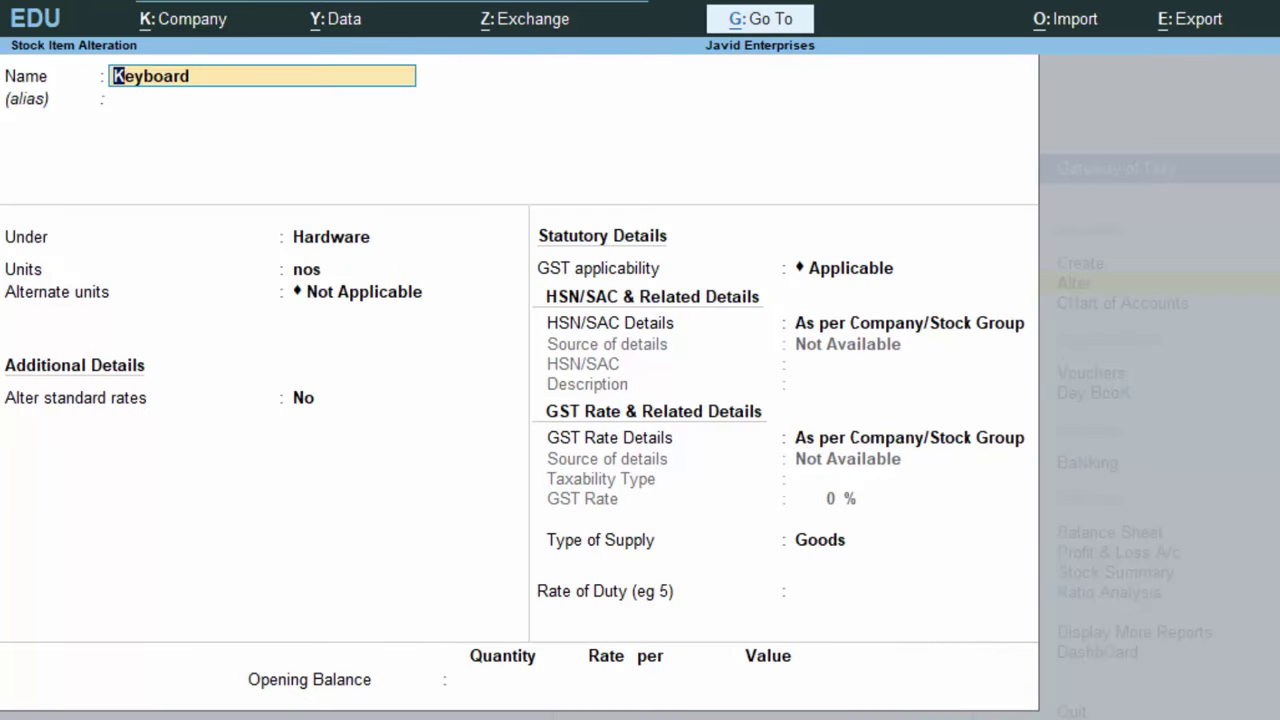
{"action": "key", "text": "Return"}
{"action": "key", "text": "Return"}
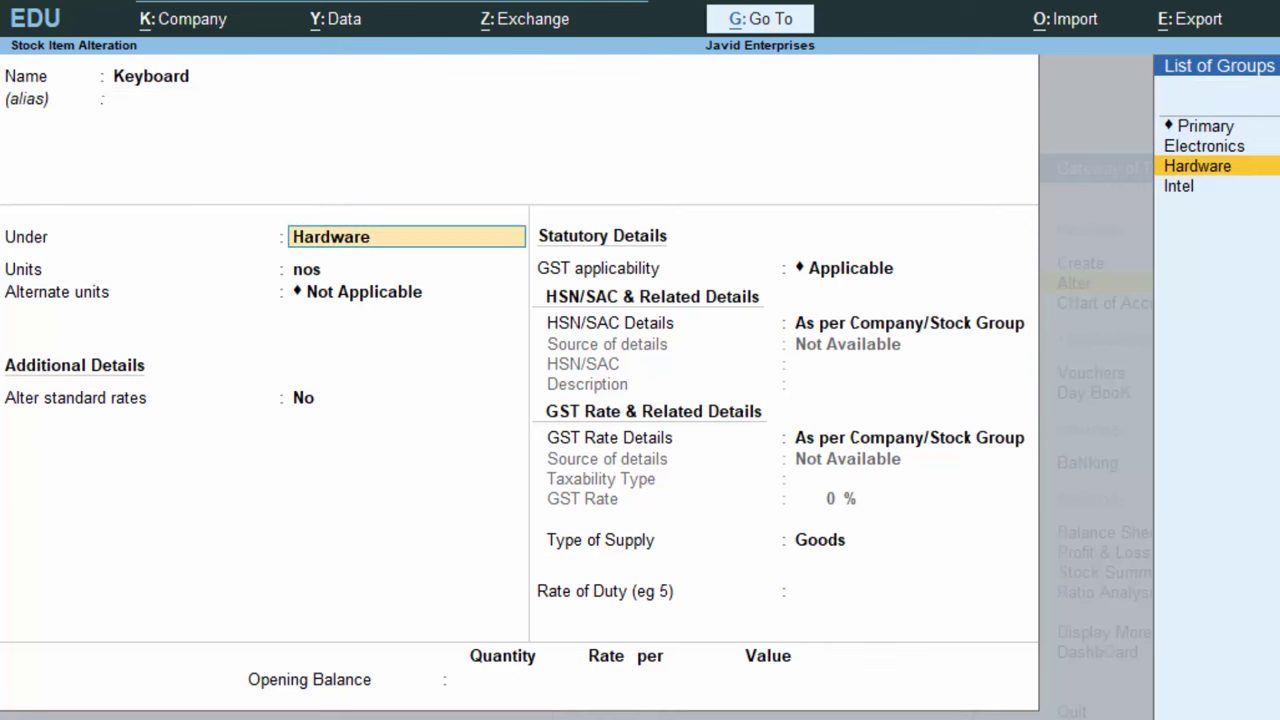
{"action": "key", "text": "Return"}
{"action": "key", "text": "Return"}
{"action": "key", "text": "Return"}
{"action": "key", "text": "Return"}
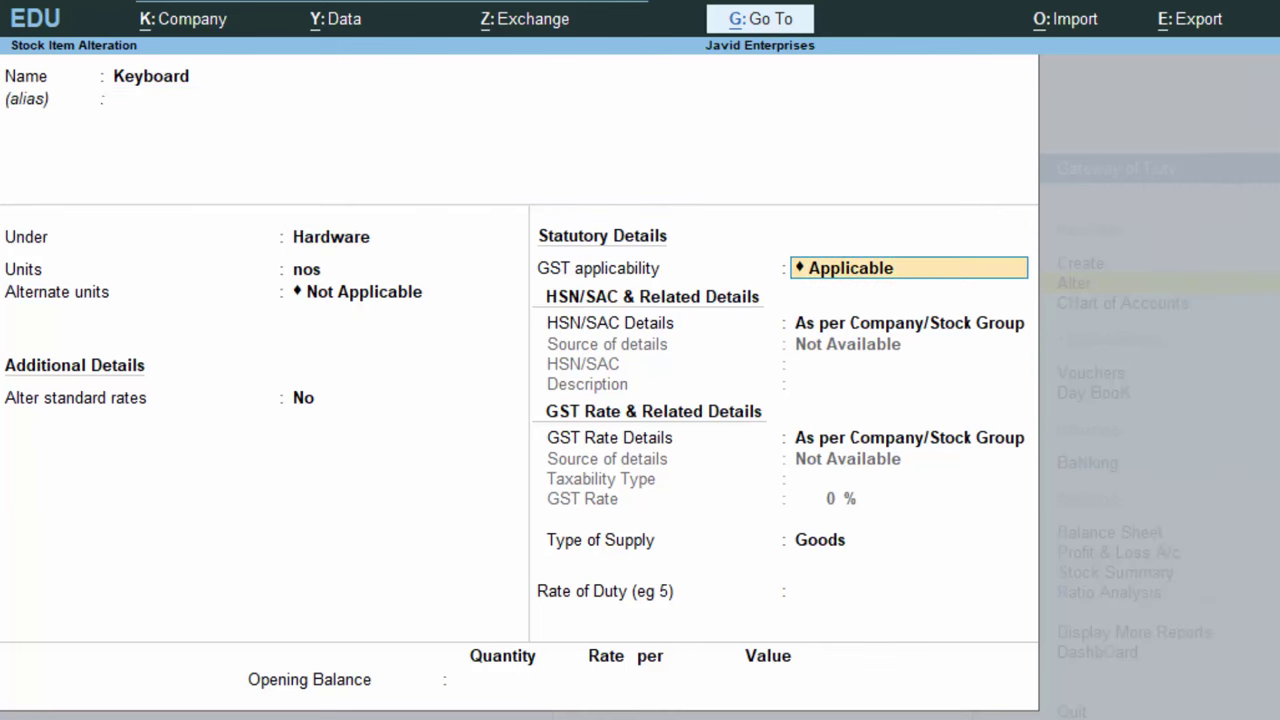
{"action": "key", "text": "Return"}
{"action": "key", "text": "Return"}
{"action": "key", "text": "Return"}
{"action": "key", "text": "Return"}
{"action": "key", "text": "Return"}
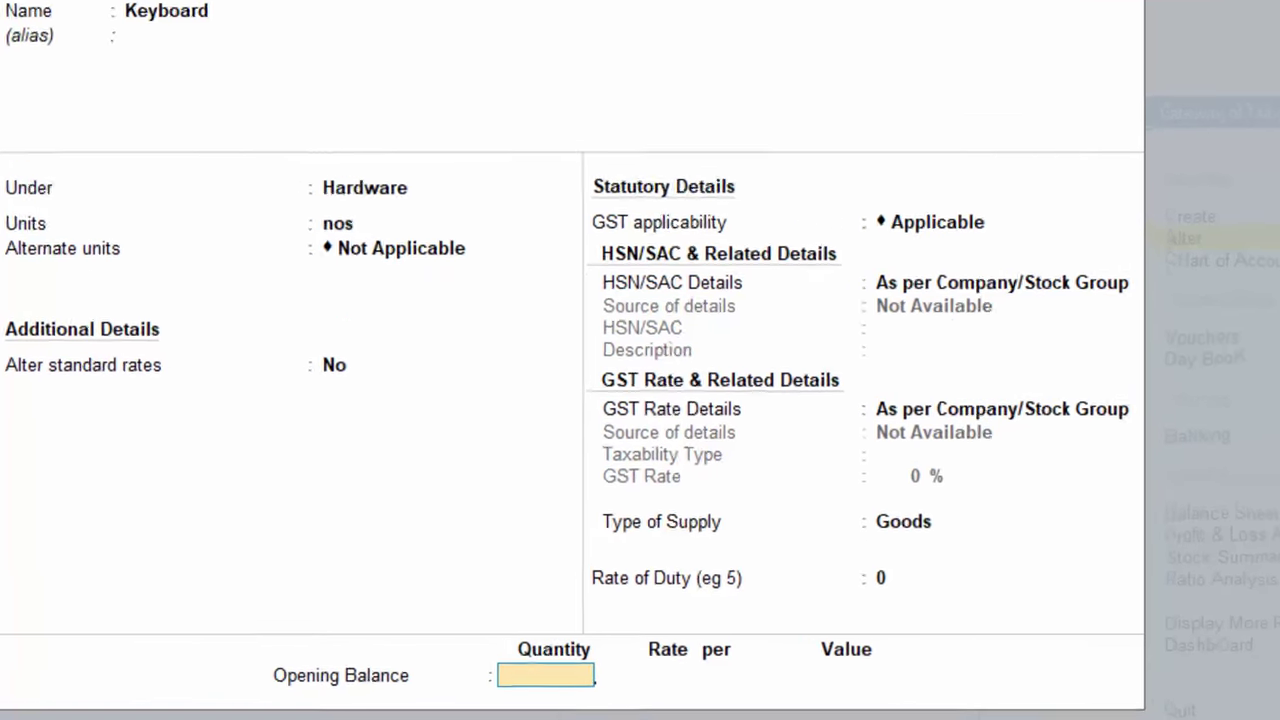
{"action": "type", "text": "1"}
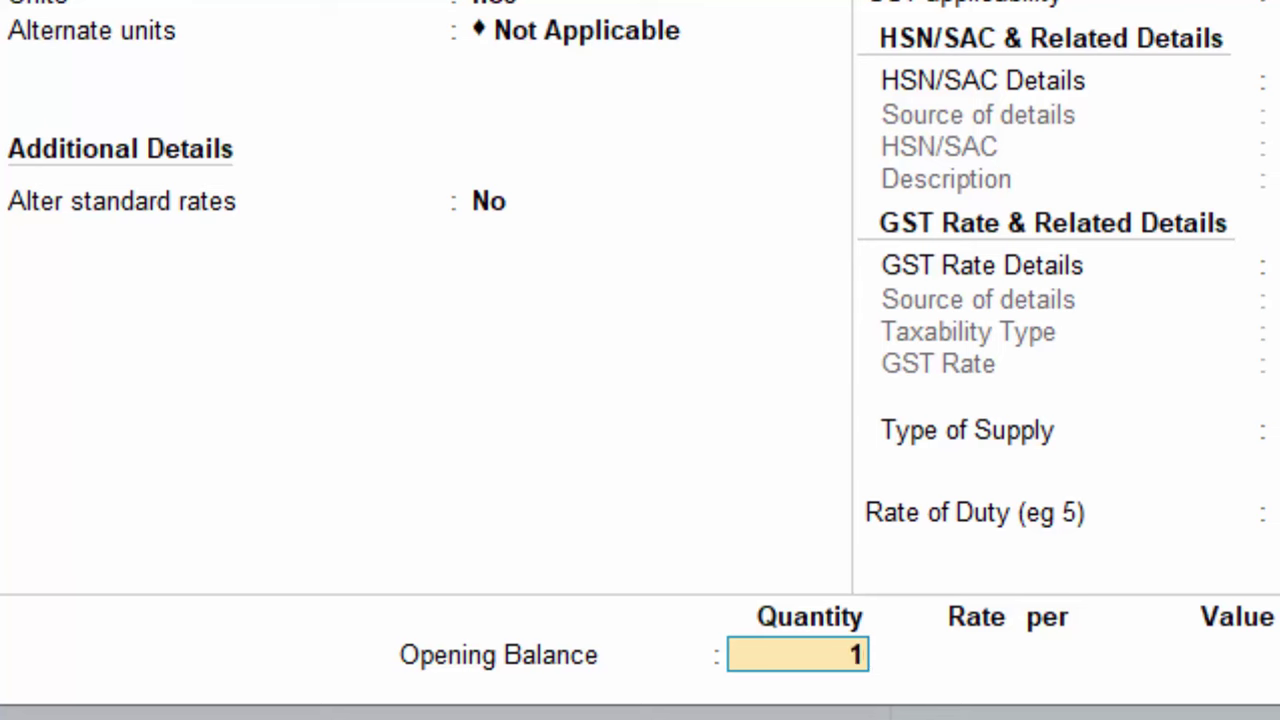
{"action": "type", "text": "0"}
{"action": "key", "text": "Return"}
{"action": "key", "text": "Return"}
{"action": "key", "text": "Return"}
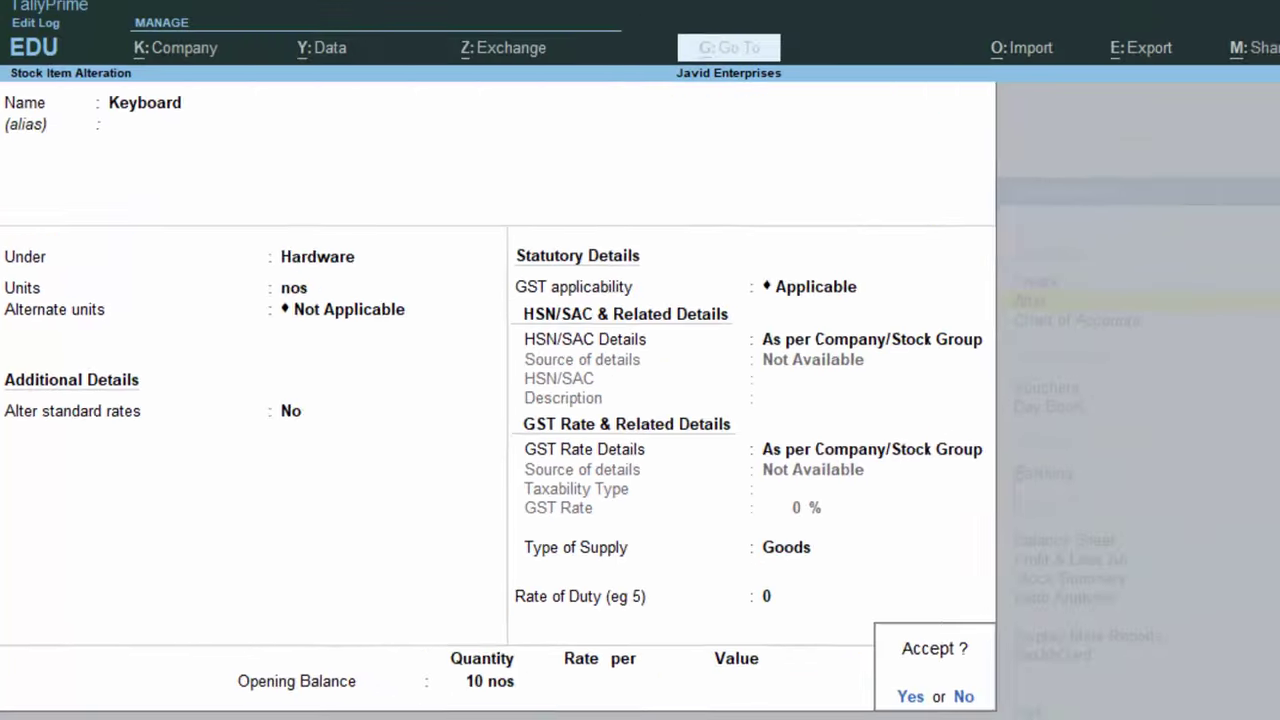
{"action": "key", "text": "Return"}
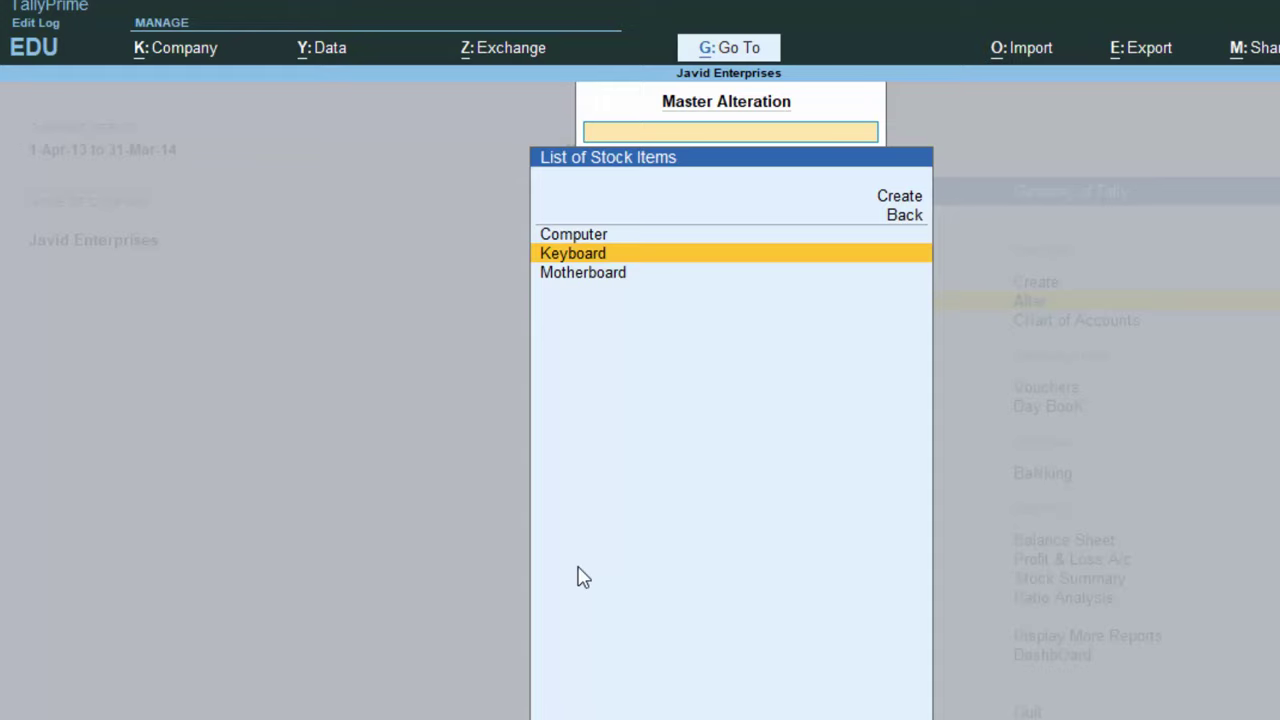
{"action": "key", "text": "Down"}
{"action": "key", "text": "Return"}
- Enter 10 nos as Motherboard's opening quantity, save it, and return to the Gateway of Tally
{"action": "key", "text": "Return"}
{"action": "key", "text": "Return"}
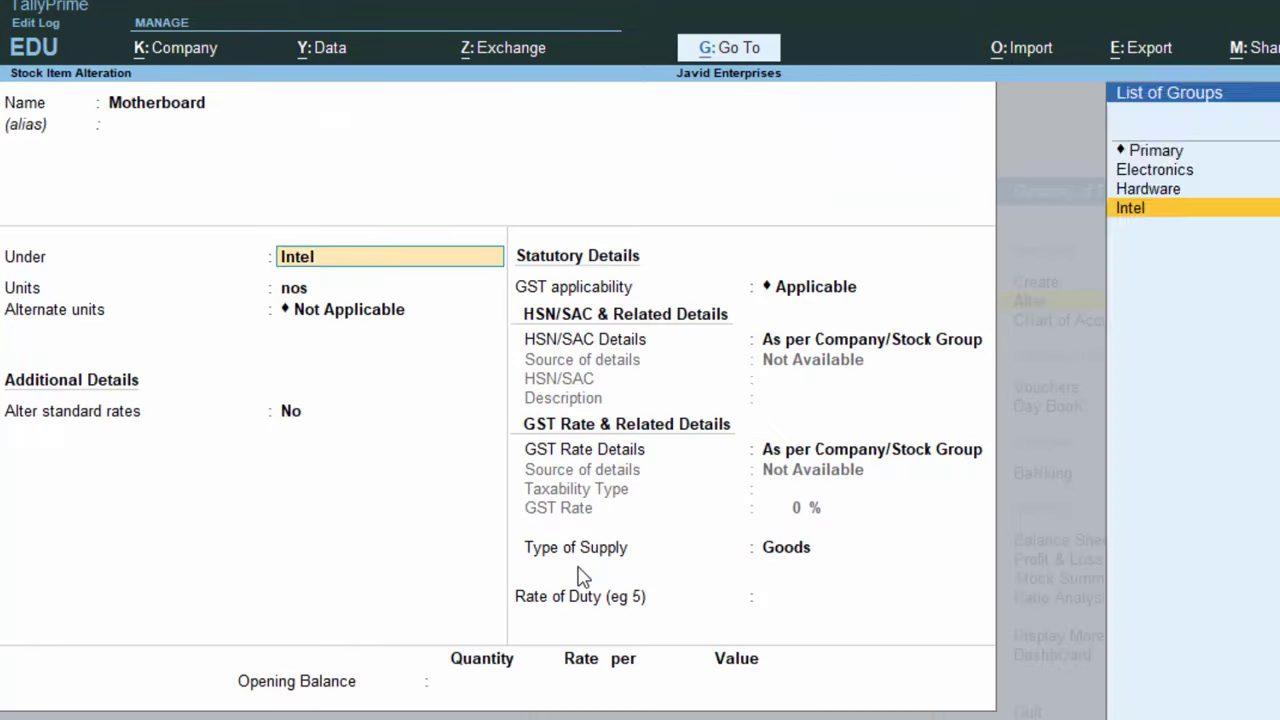
{"action": "key", "text": "Return"}
{"action": "key", "text": "Return"}
{"action": "key", "text": "Return"}
{"action": "key", "text": "Return"}
{"action": "key", "text": "Return"}
{"action": "key", "text": "Return"}
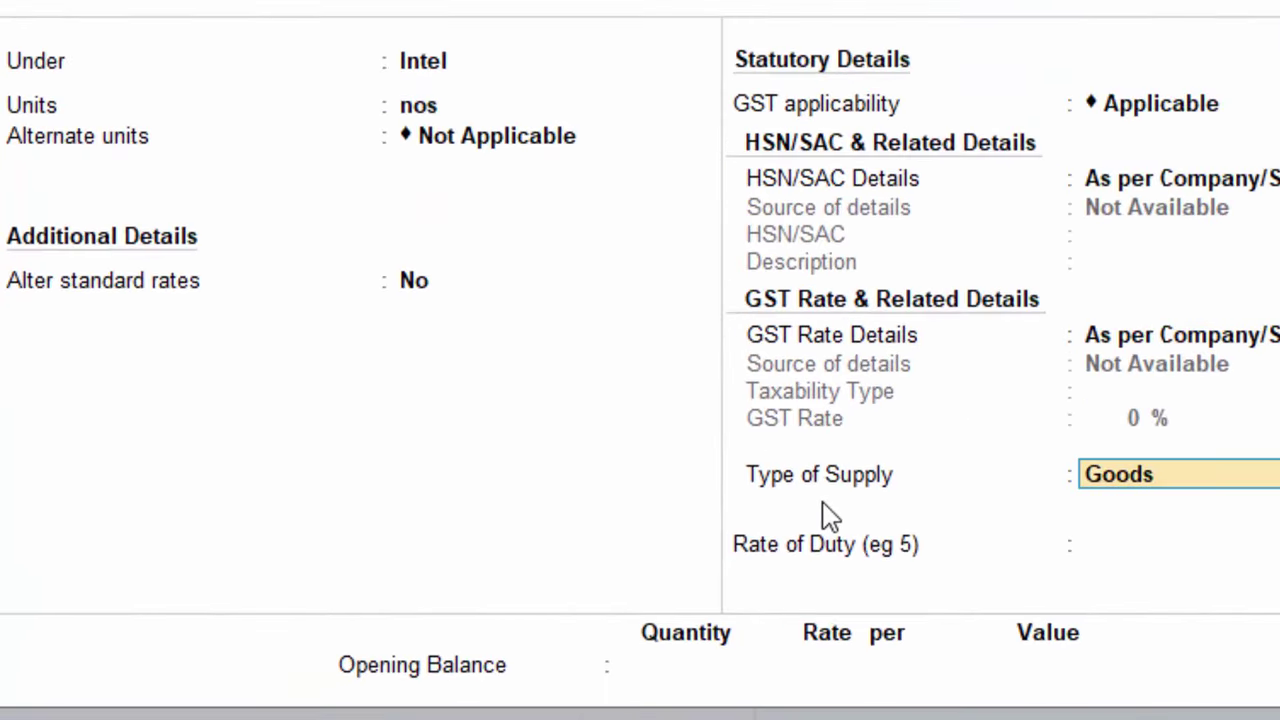
{"action": "key", "text": "Return"}
{"action": "key", "text": "Return"}
{"action": "type", "text": "1"}
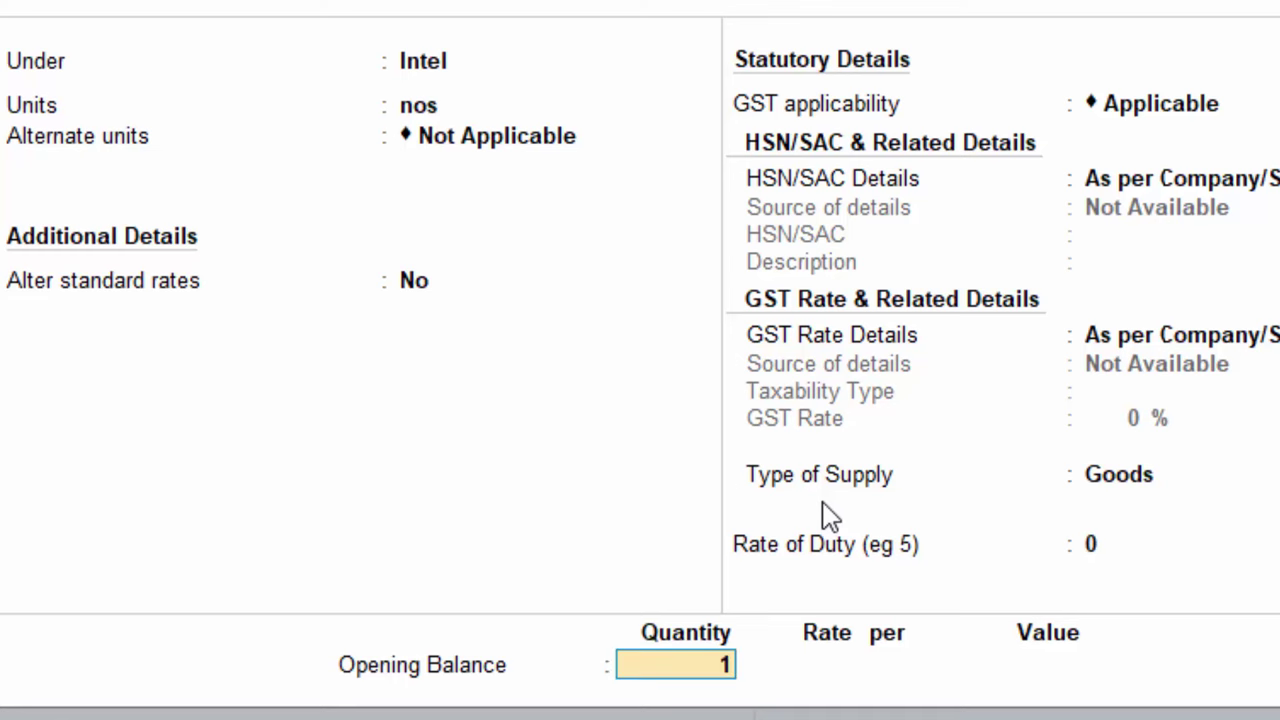
{"action": "type", "text": "0"}
{"action": "key", "text": "Return"}
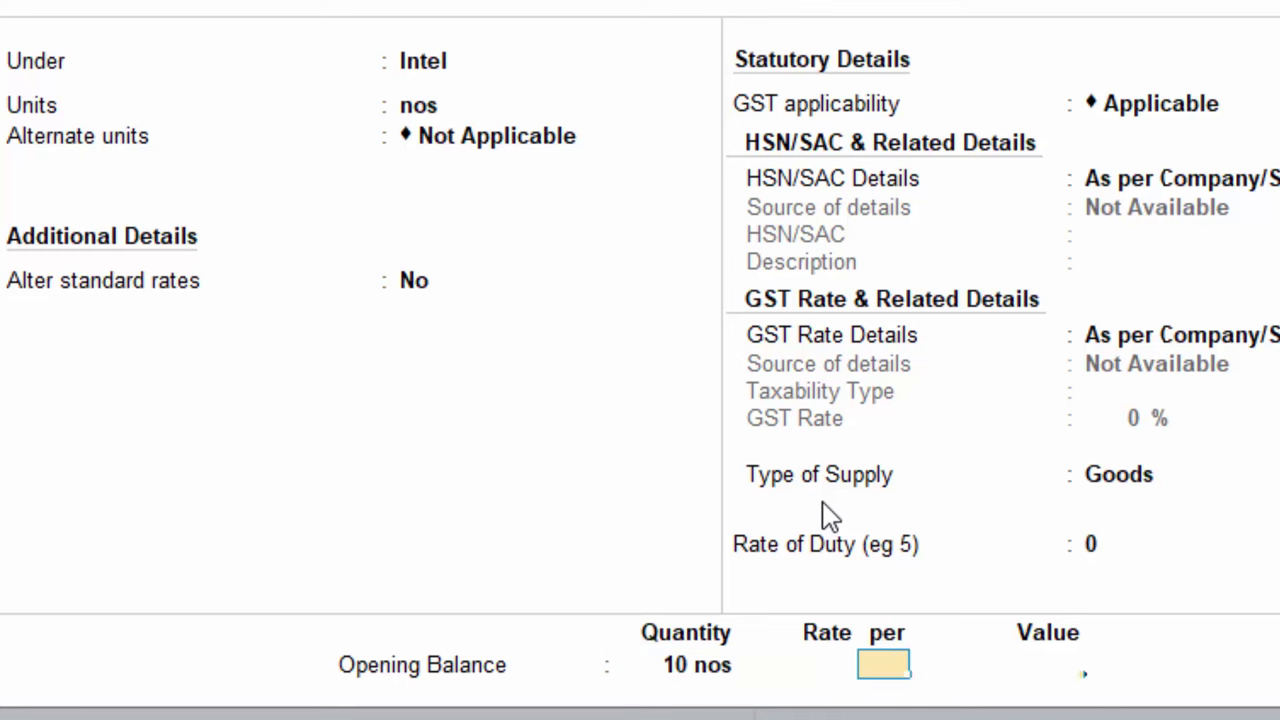
{"action": "key", "text": "Return"}
{"action": "key", "text": "Return"}
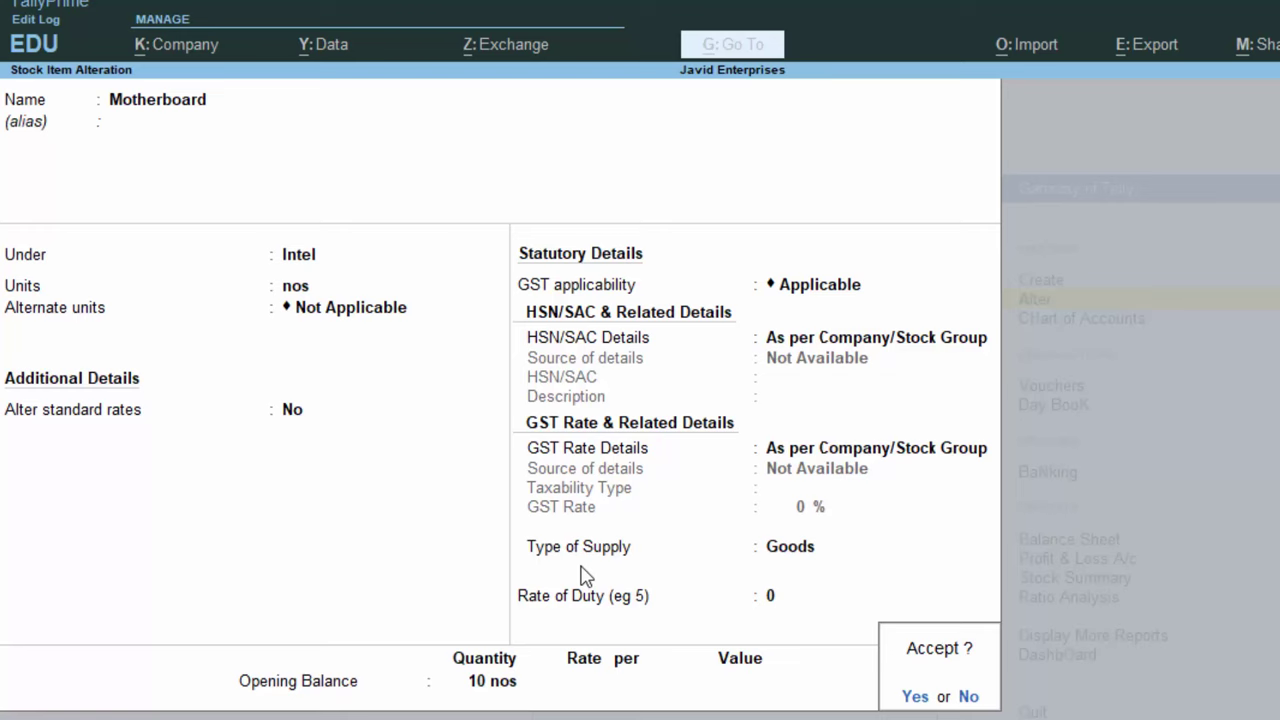
{"action": "key", "text": "Return"}
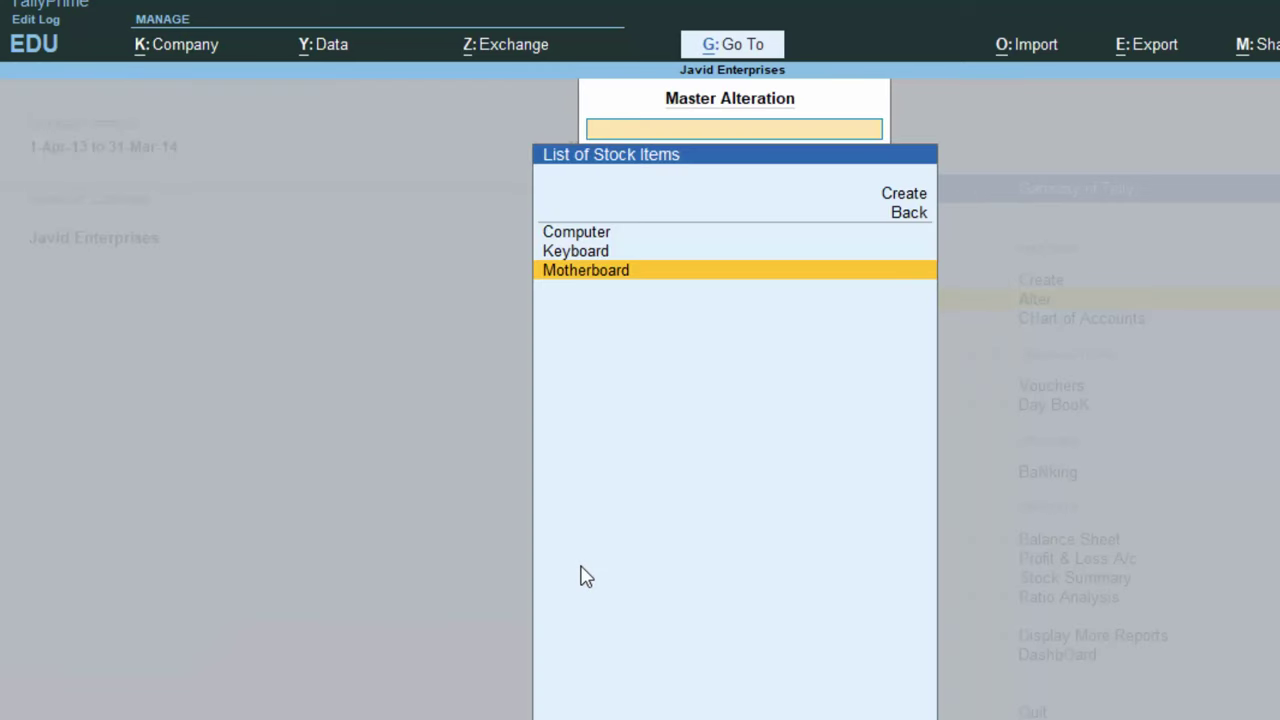
{"action": "key", "text": "Escape"}
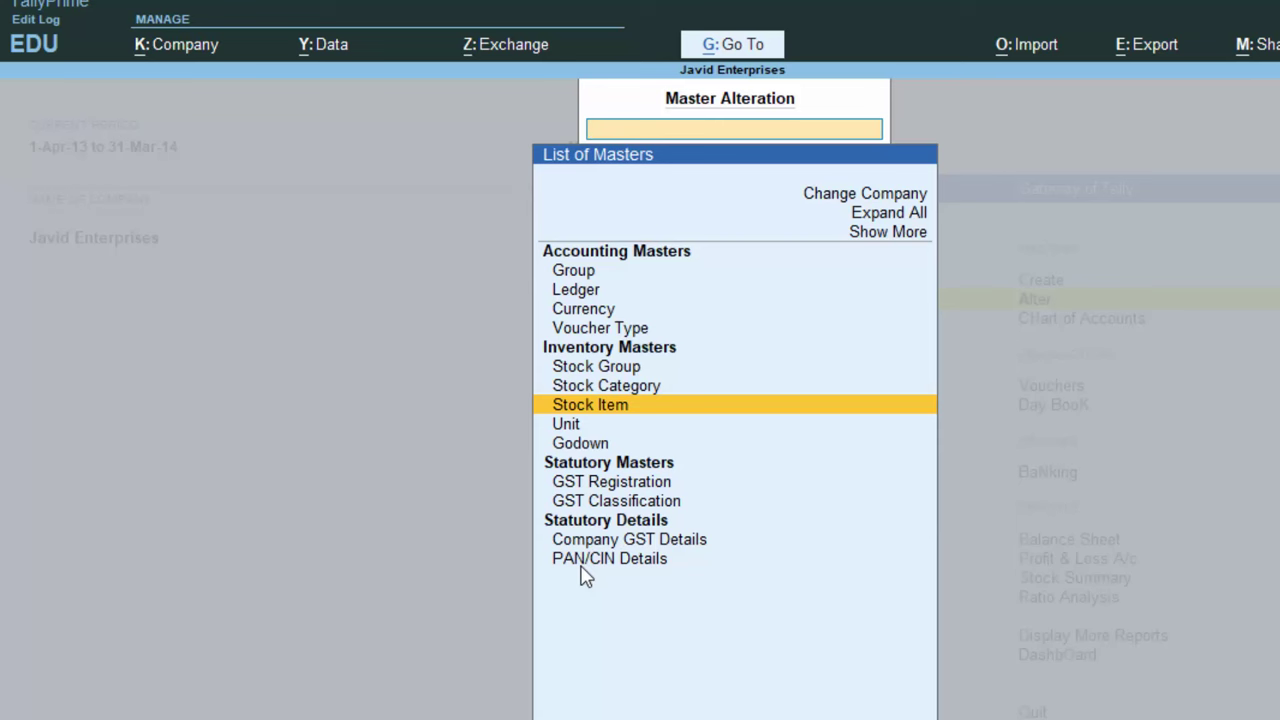
{"action": "key", "text": "Escape"}
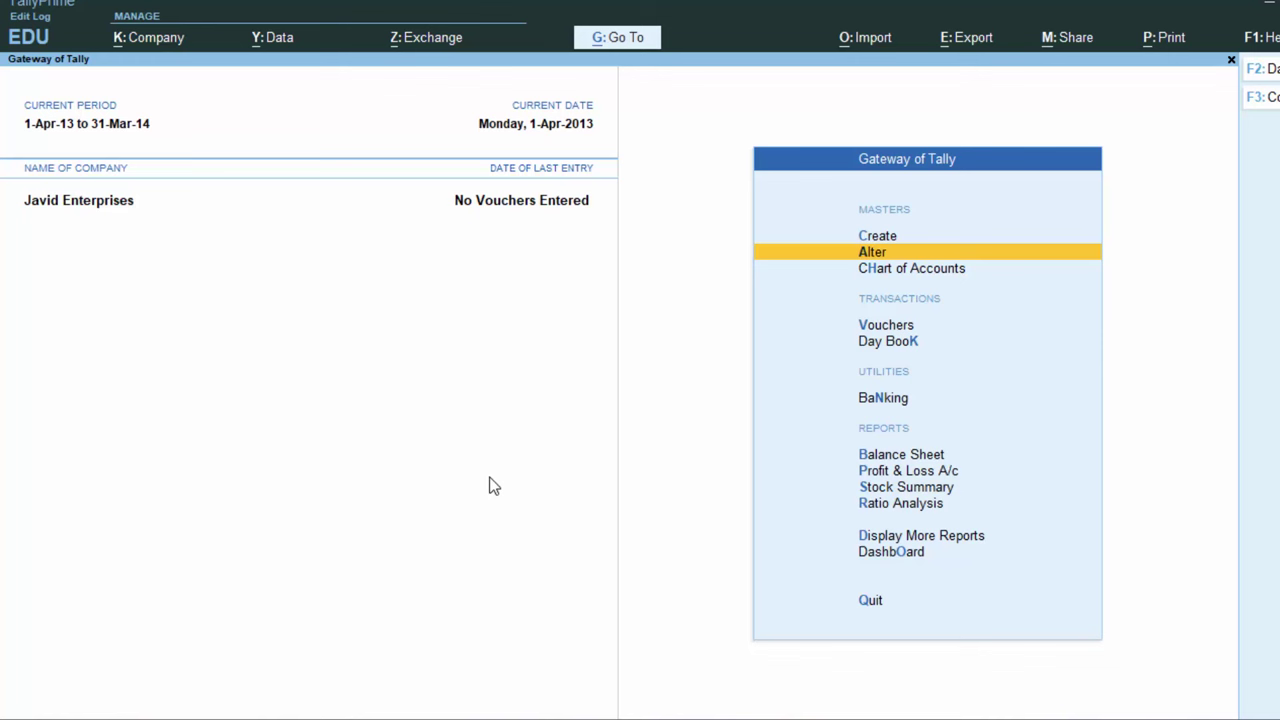
- Start a new ledger from the Gateway's Create menu
{"action": "left_click", "coordinate": [882, 238]}
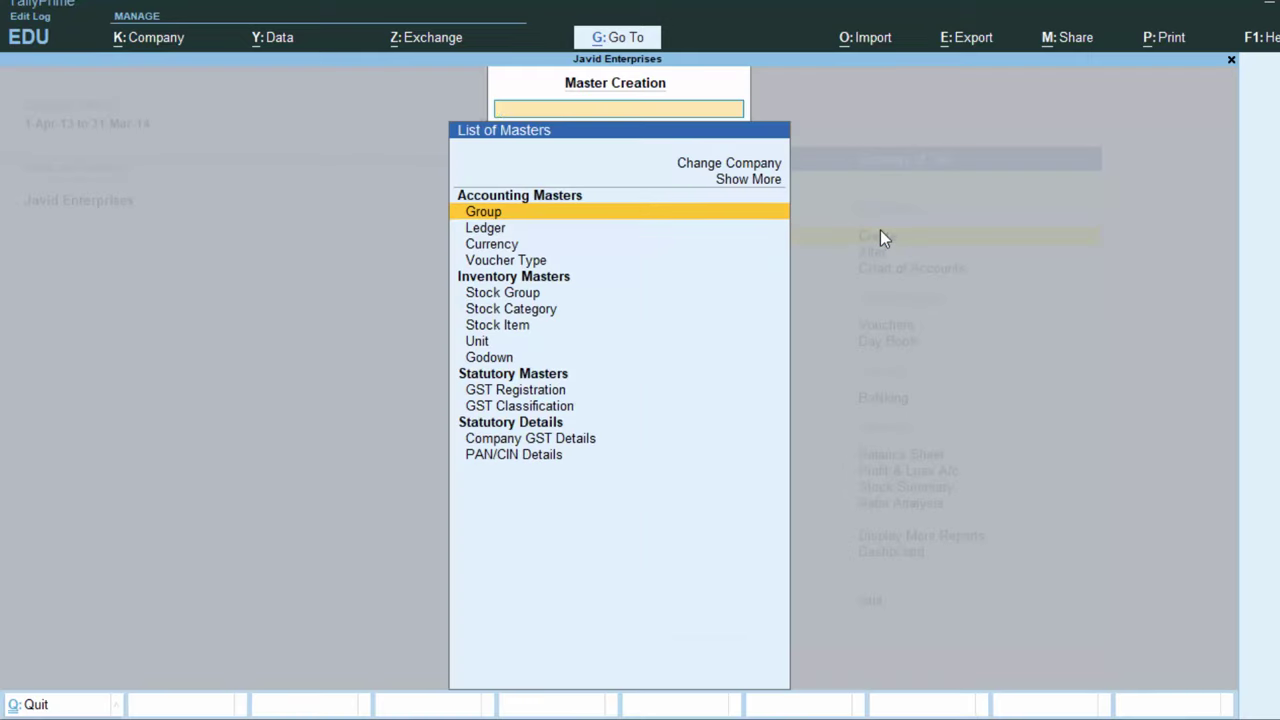
{"action": "left_click", "coordinate": [490, 232]}
{"action": "left_click", "coordinate": [491, 234]}
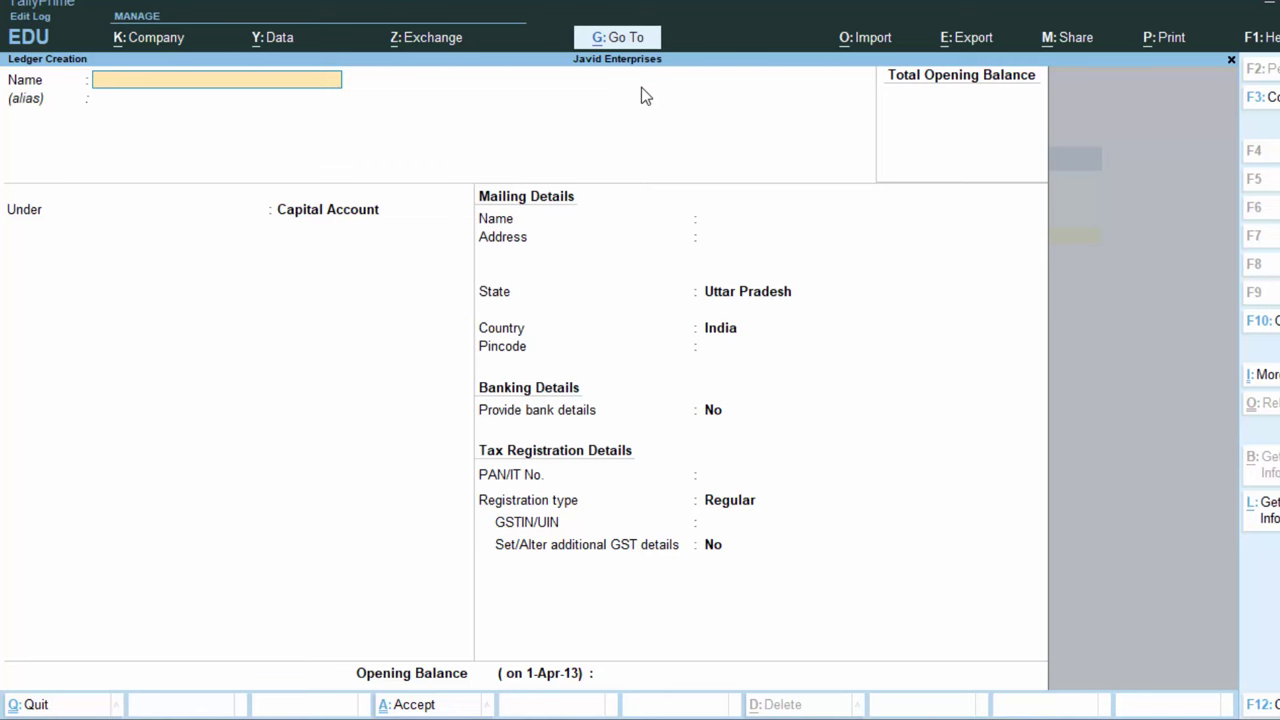
- Name the ledger Abid Hardware under Sundry Creditors, keeping bill-by-bill balances on
{"action": "type", "text": "A"}
{"action": "type", "text": "bid "}
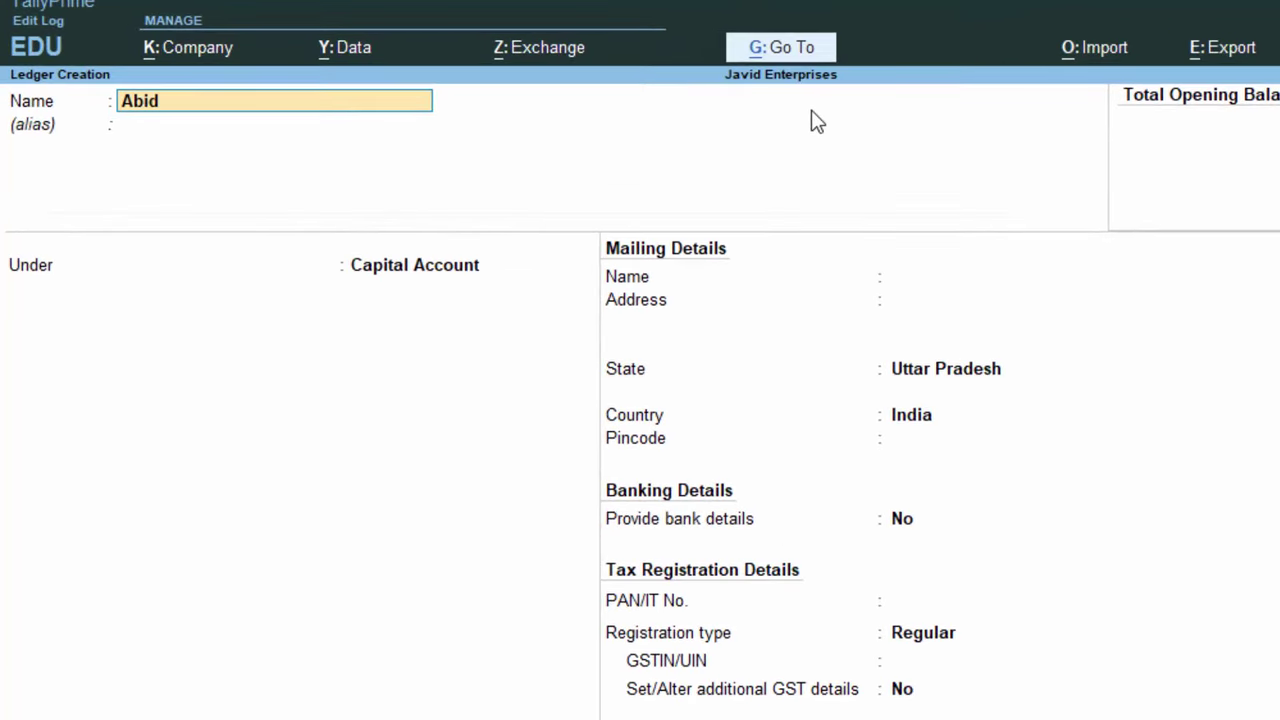
{"action": "type", "text": "Ha"}
{"action": "type", "text": "rdware"}
{"action": "key", "text": "Return"}
{"action": "key", "text": "Return"}
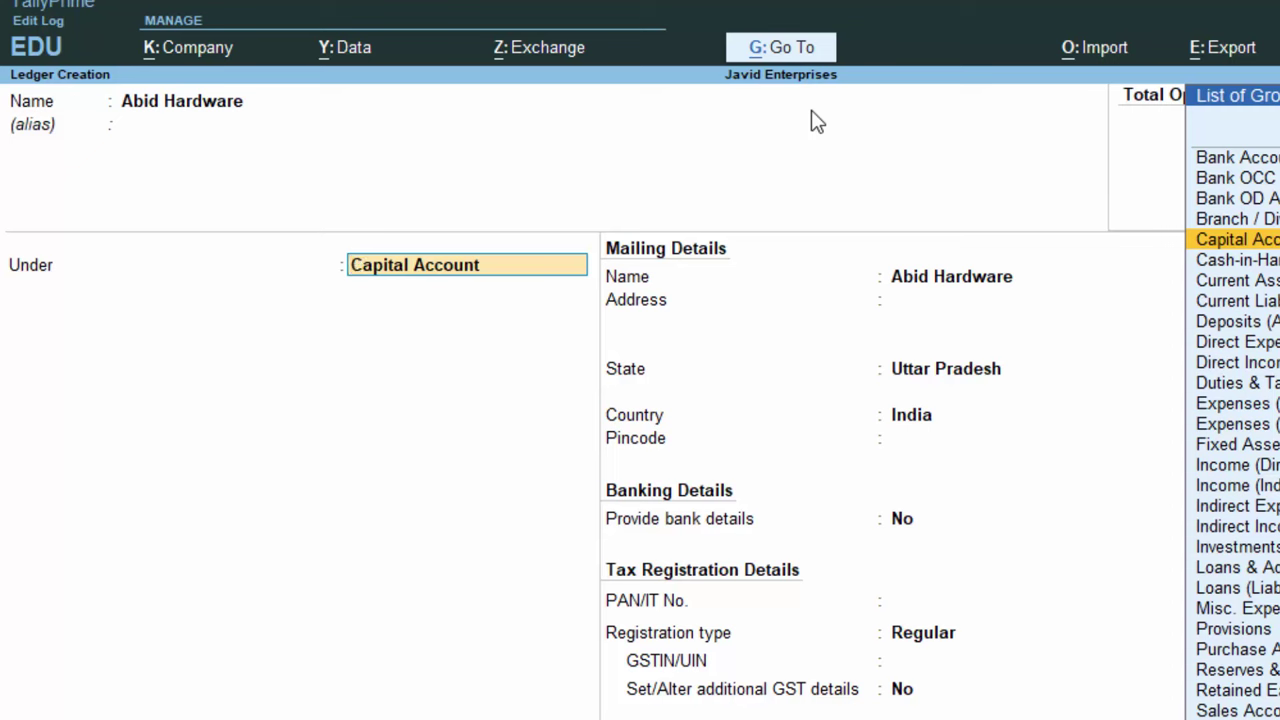
{"action": "type", "text": "S"}
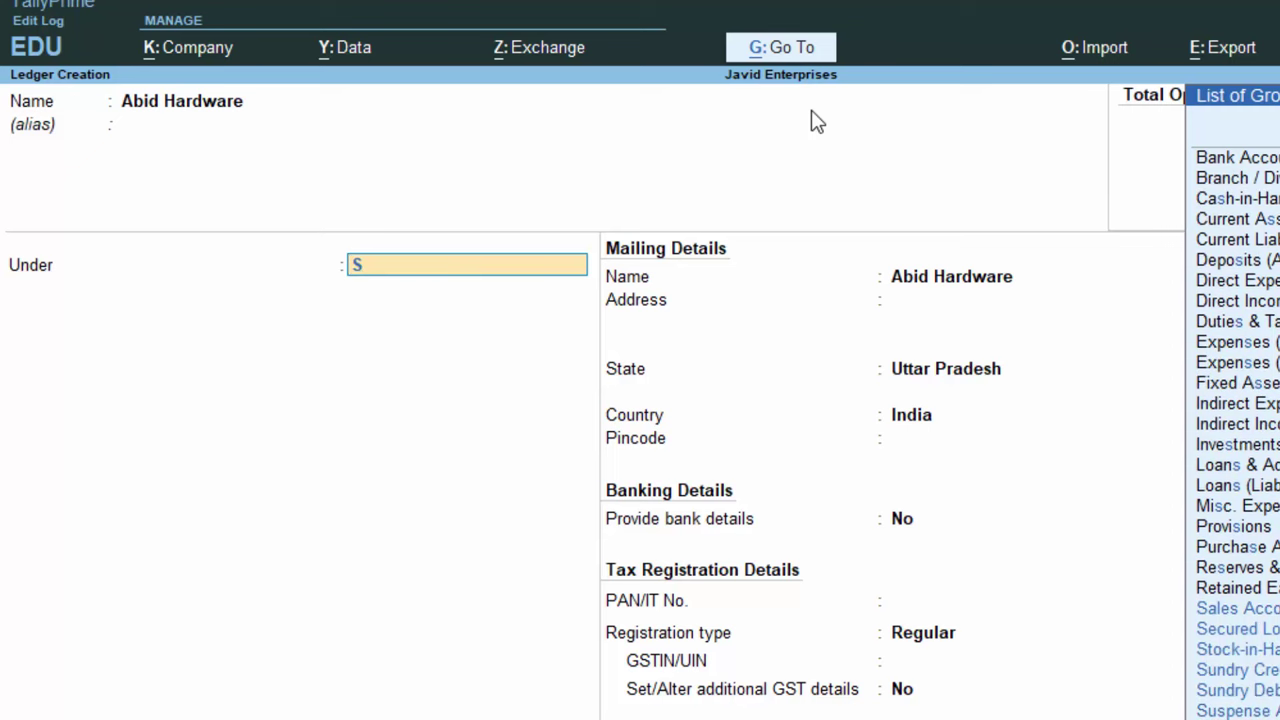
{"action": "key", "text": "Down"}
{"action": "key", "text": "Down"}
{"action": "key", "text": "Down"}
{"action": "key", "text": "Return"}
{"action": "key", "text": "Return"}
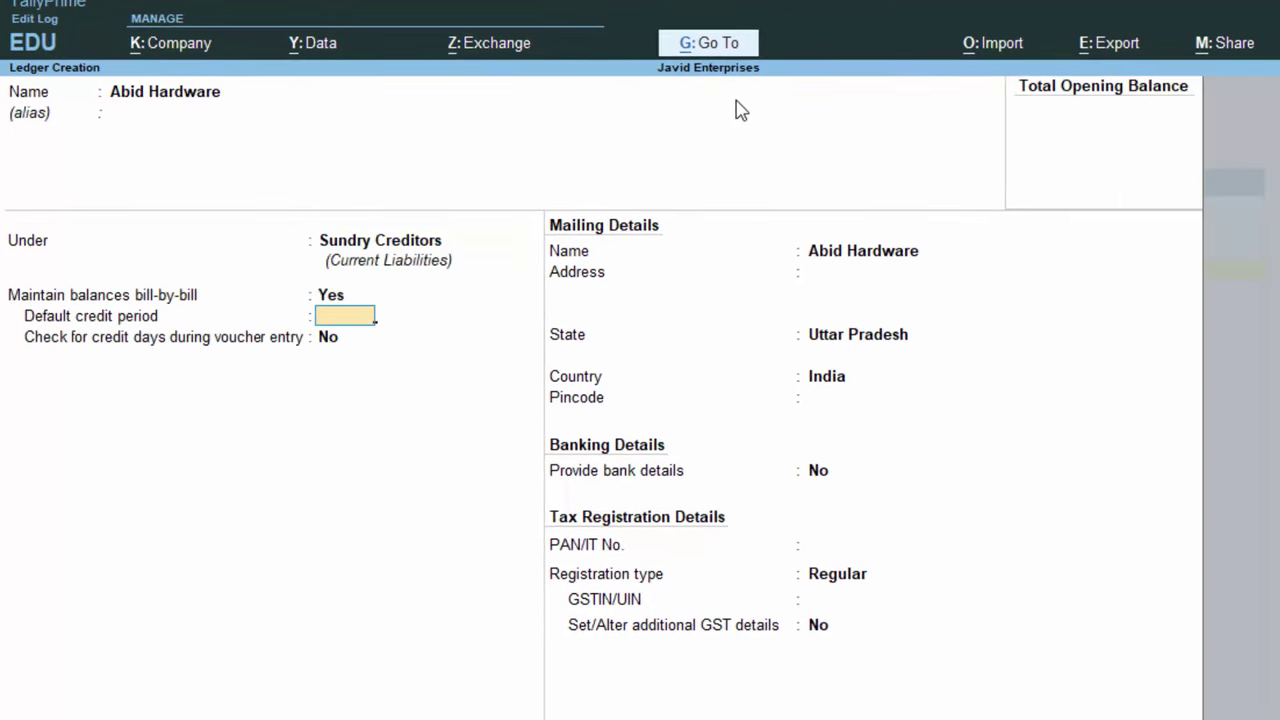
{"action": "key", "text": "Return"}
{"action": "key", "text": "Return"}
{"action": "key", "text": "Return"}
{"action": "key", "text": "Return"}
{"action": "key", "text": "Return"}
{"action": "key", "text": "Return"}
{"action": "key", "text": "Return"}
{"action": "key", "text": "Return"}
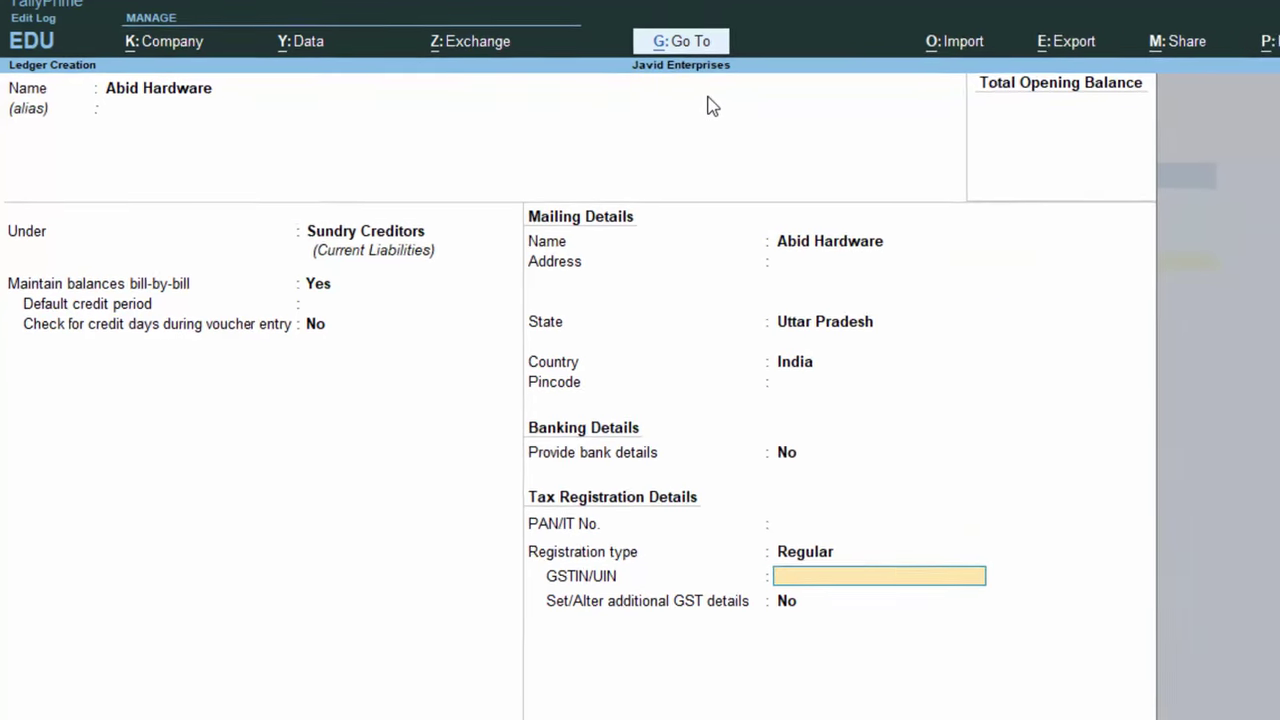
{"action": "key", "text": "Return"}
{"action": "key", "text": "Return"}
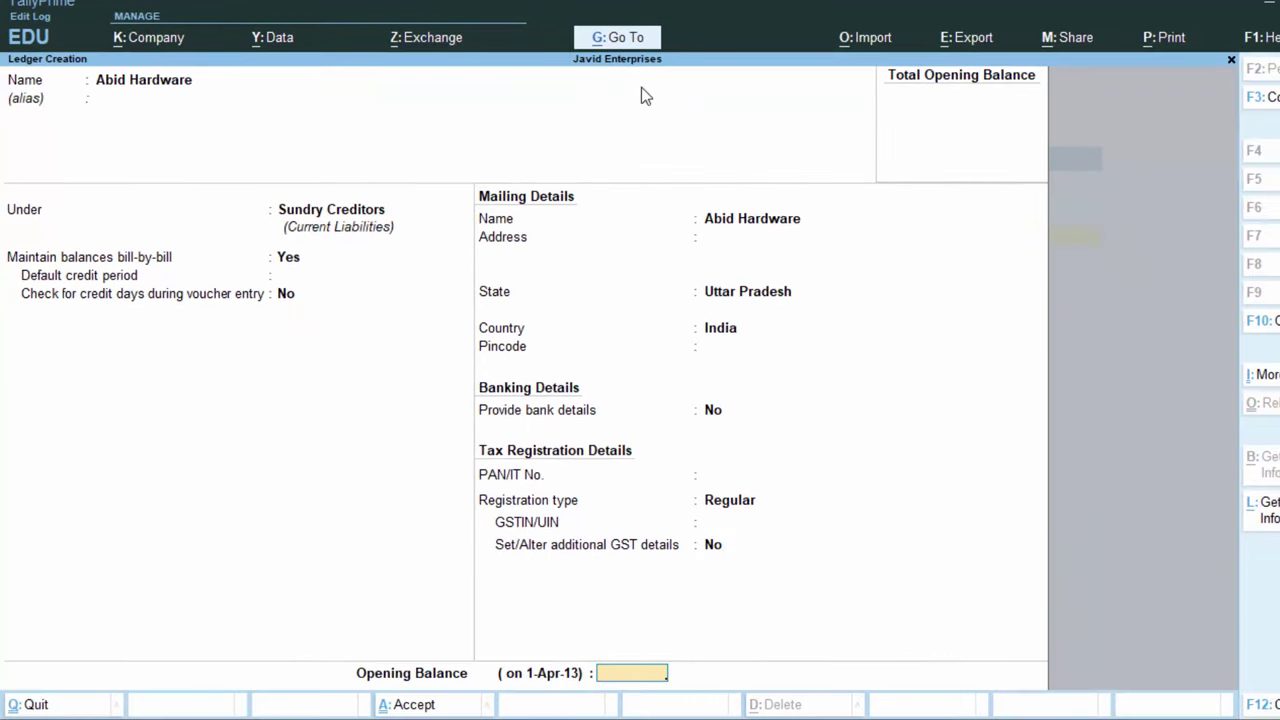
{"action": "key", "text": "Return"}
{"action": "key", "text": "Return"}
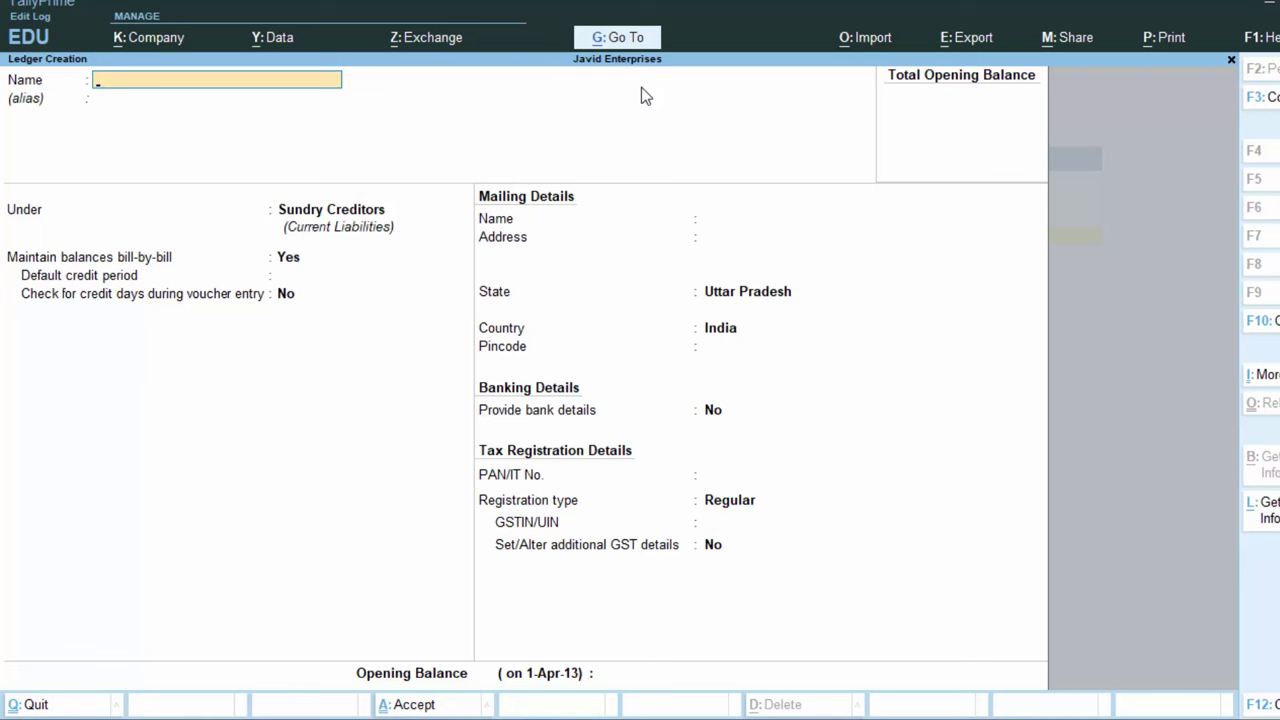
- Enter Bilal Electronics as a ledger under Sundry Creditors and accept it without an opening balance
{"action": "type", "text": "Bilal"}
{"action": "type", "text": " El"}
{"action": "type", "text": "ectroni"}
{"action": "type", "text": "cs"}
{"action": "key", "text": "Return"}
{"action": "key", "text": "Return"}
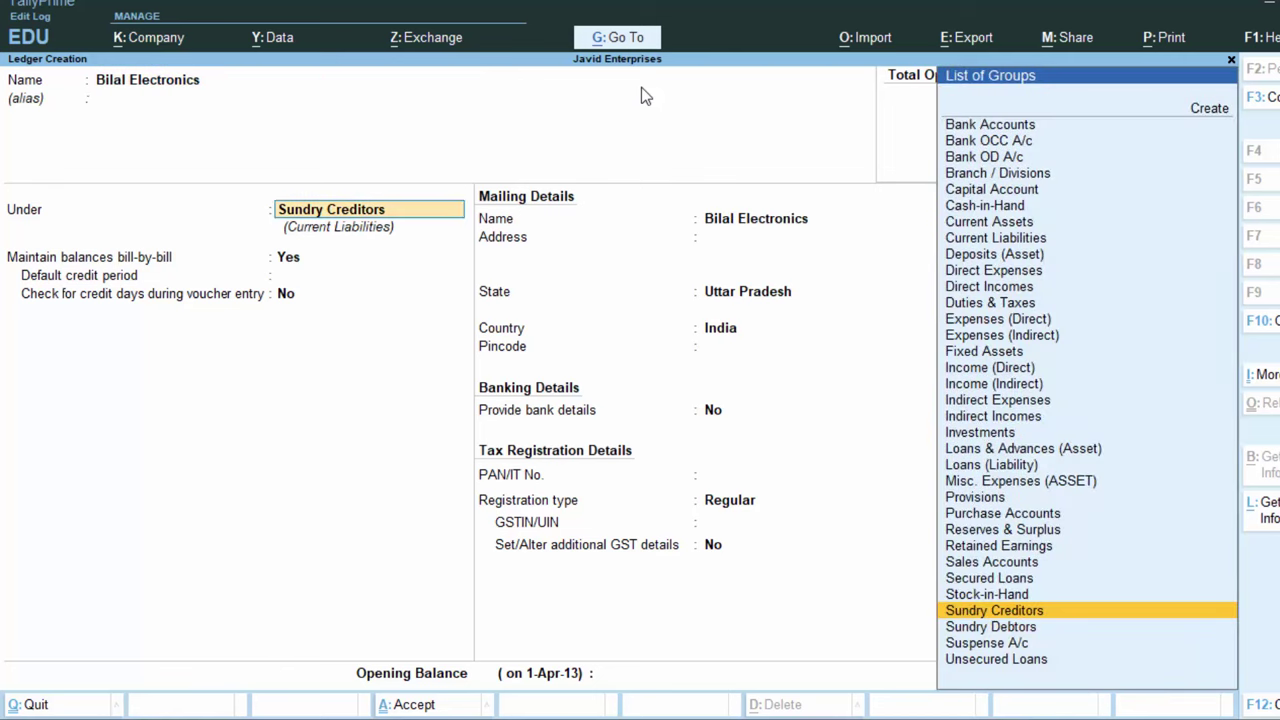
{"action": "key", "text": "Return"}
{"action": "key", "text": "Return"}
{"action": "key", "text": "Return"}
{"action": "key", "text": "Return"}
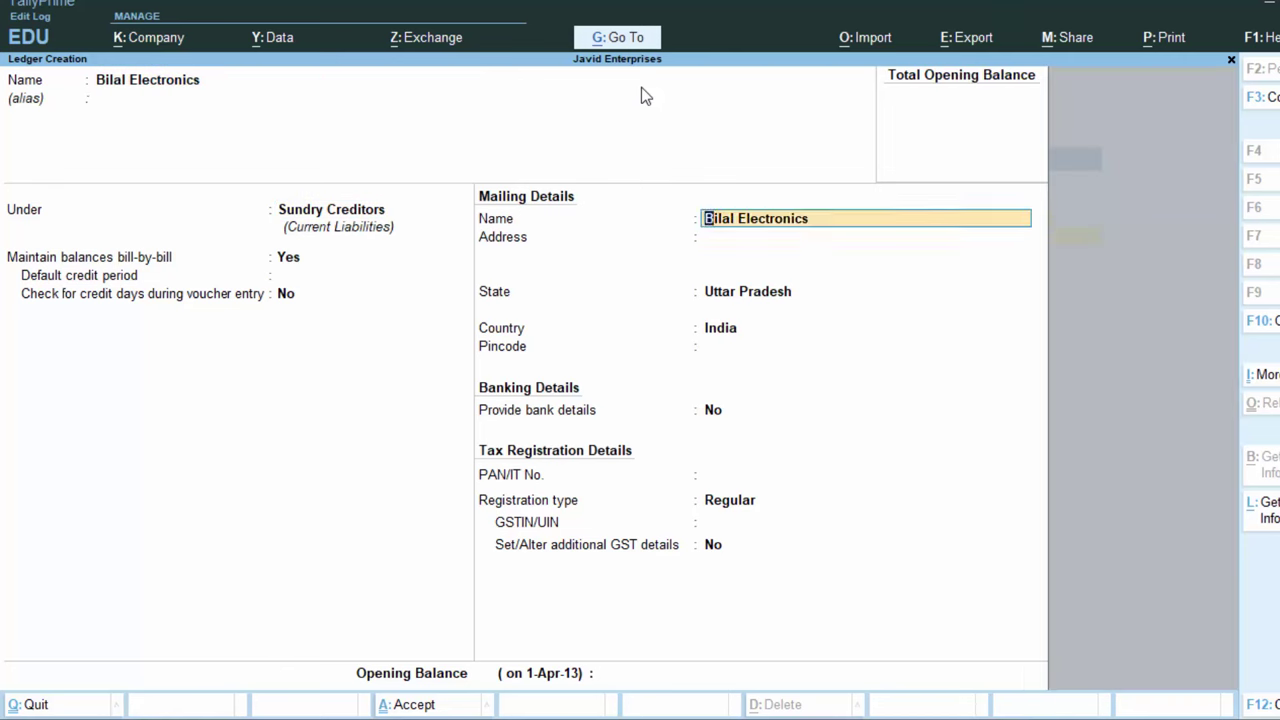
{"action": "key", "text": "Return"}
{"action": "key", "text": "Return"}
{"action": "key", "text": "Return"}
{"action": "key", "text": "Return"}
{"action": "key", "text": "Return"}
{"action": "key", "text": "Return"}
{"action": "key", "text": "Return"}
{"action": "key", "text": "Return"}
{"action": "key", "text": "Return"}
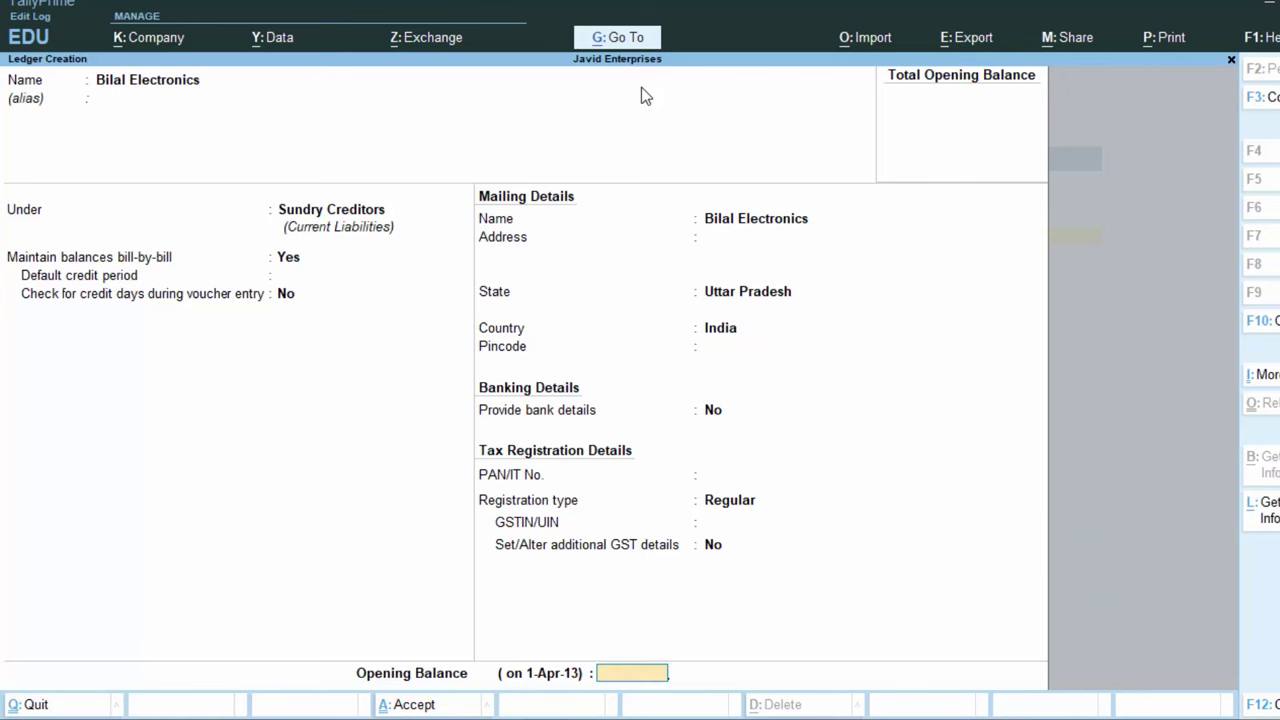
{"action": "key", "text": "Return"}
{"action": "key", "text": "Return"}
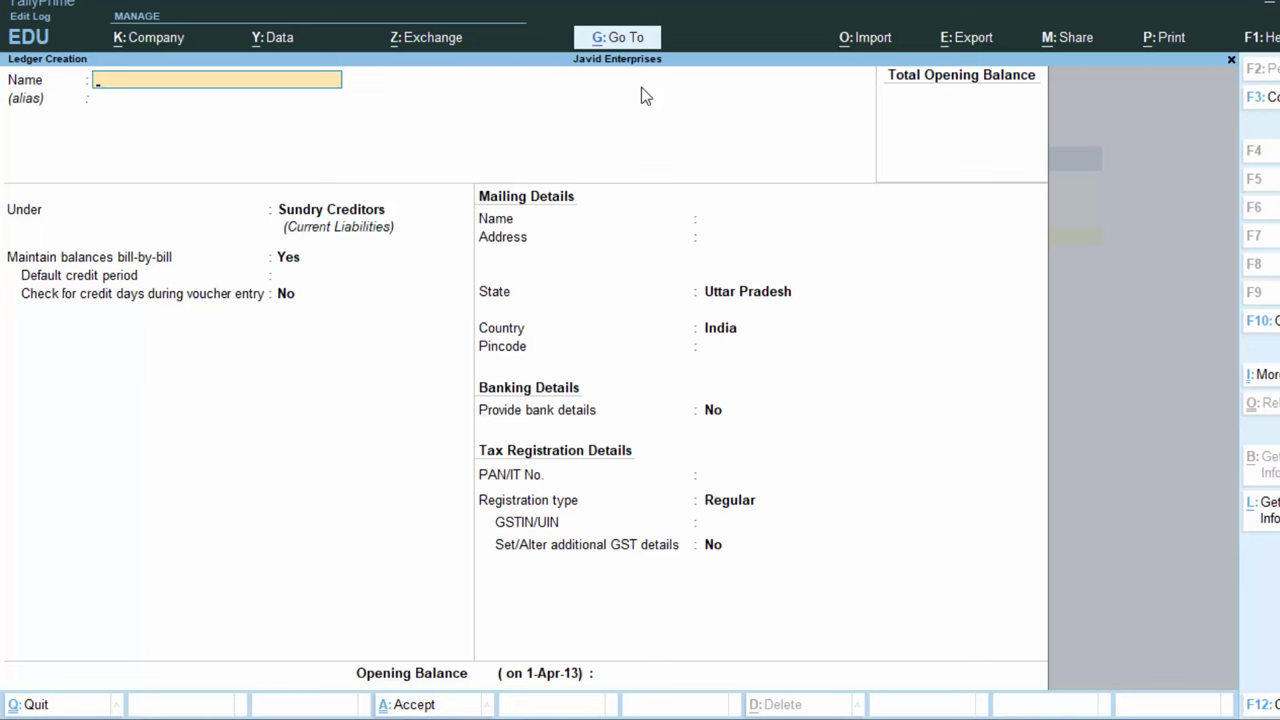
- Fill in the Intel Technology ledger under Sundry Creditors, keeping state Uttar Pradesh and a blank opening balance
{"action": "type", "text": "I"}
{"action": "type", "text": "ntel"}
{"action": "type", "text": " Tech"}
{"action": "type", "text": "nology"}
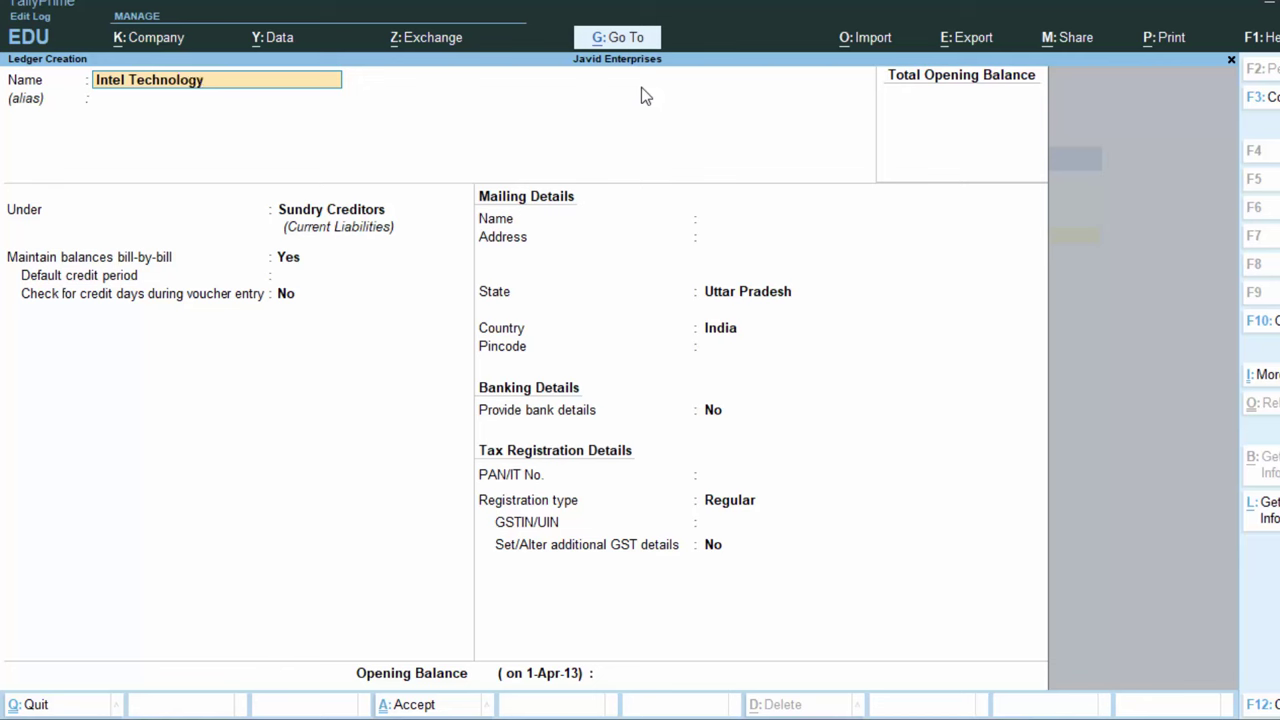
{"action": "key", "text": "Return"}
{"action": "key", "text": "Return"}
{"action": "key", "text": "Return"}
{"action": "key", "text": "Return"}
{"action": "key", "text": "Return"}
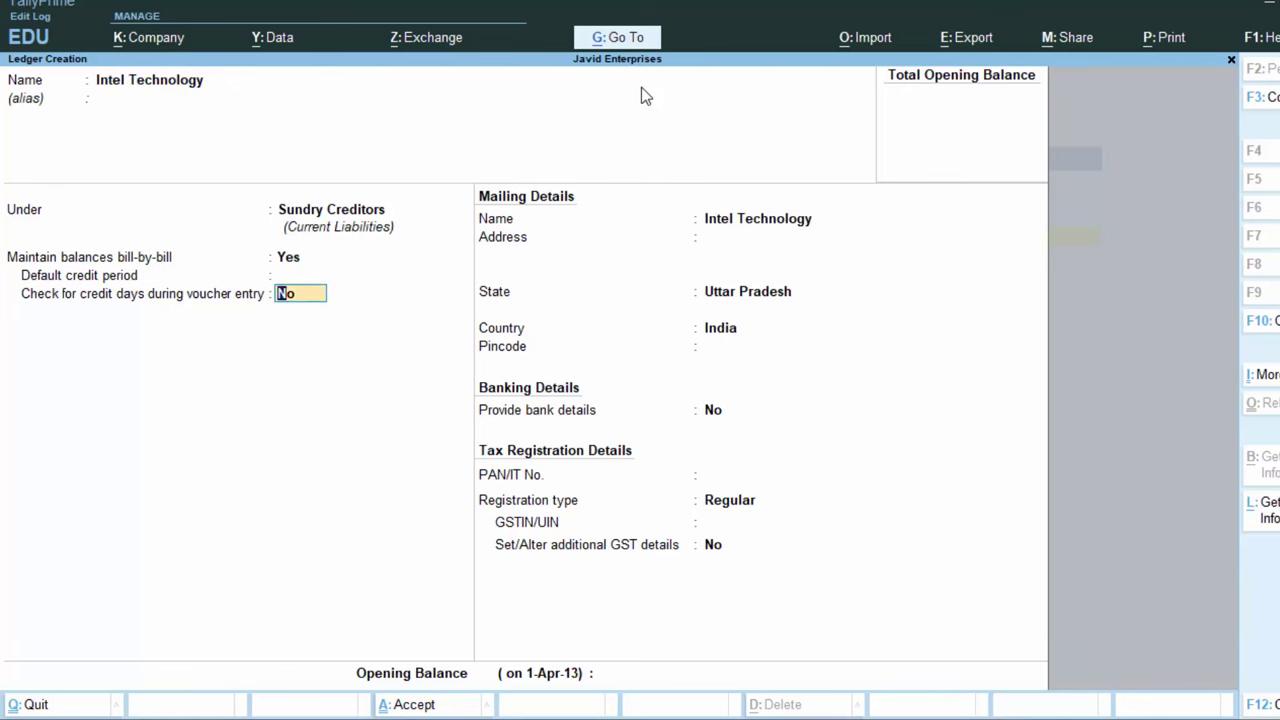
{"action": "key", "text": "Return"}
{"action": "key", "text": "Return"}
{"action": "key", "text": "Return"}
{"action": "key", "text": "Return"}
{"action": "key", "text": "Return"}
{"action": "key", "text": "Return"}
{"action": "key", "text": "Return"}
{"action": "key", "text": "Return"}
{"action": "key", "text": "Return"}
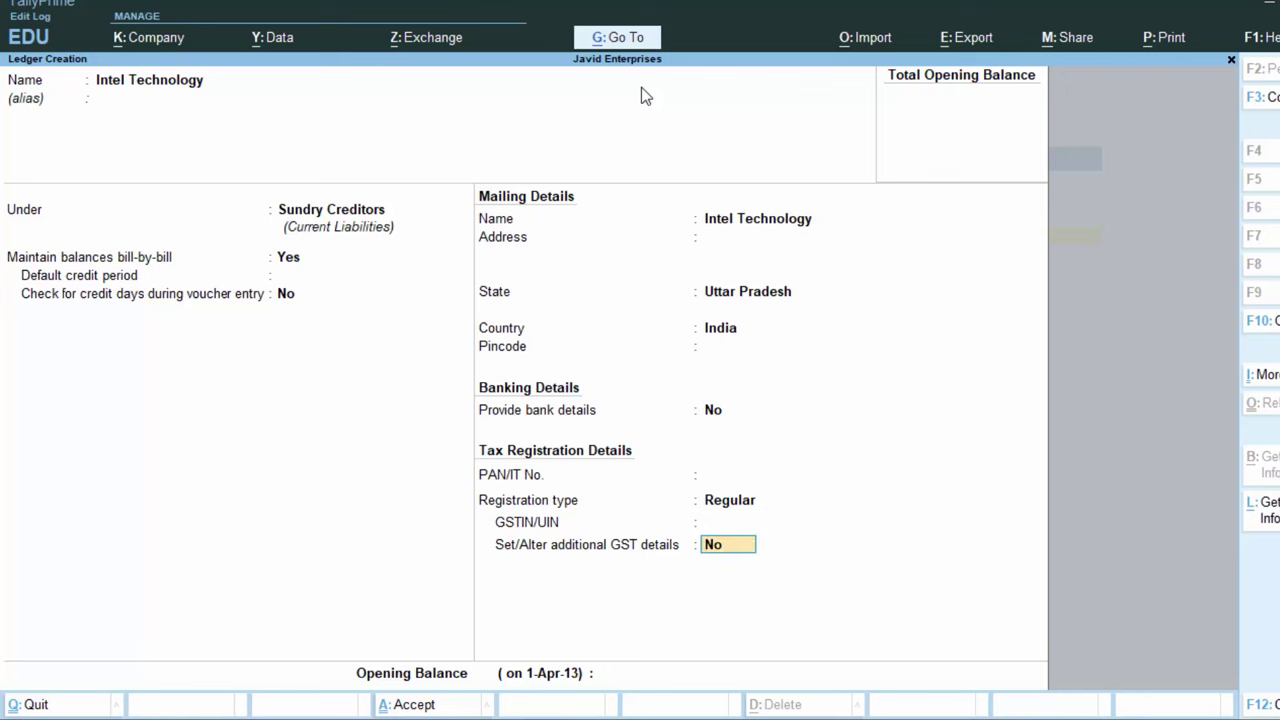
{"action": "key", "text": "Return"}
{"action": "key", "text": "Return"}
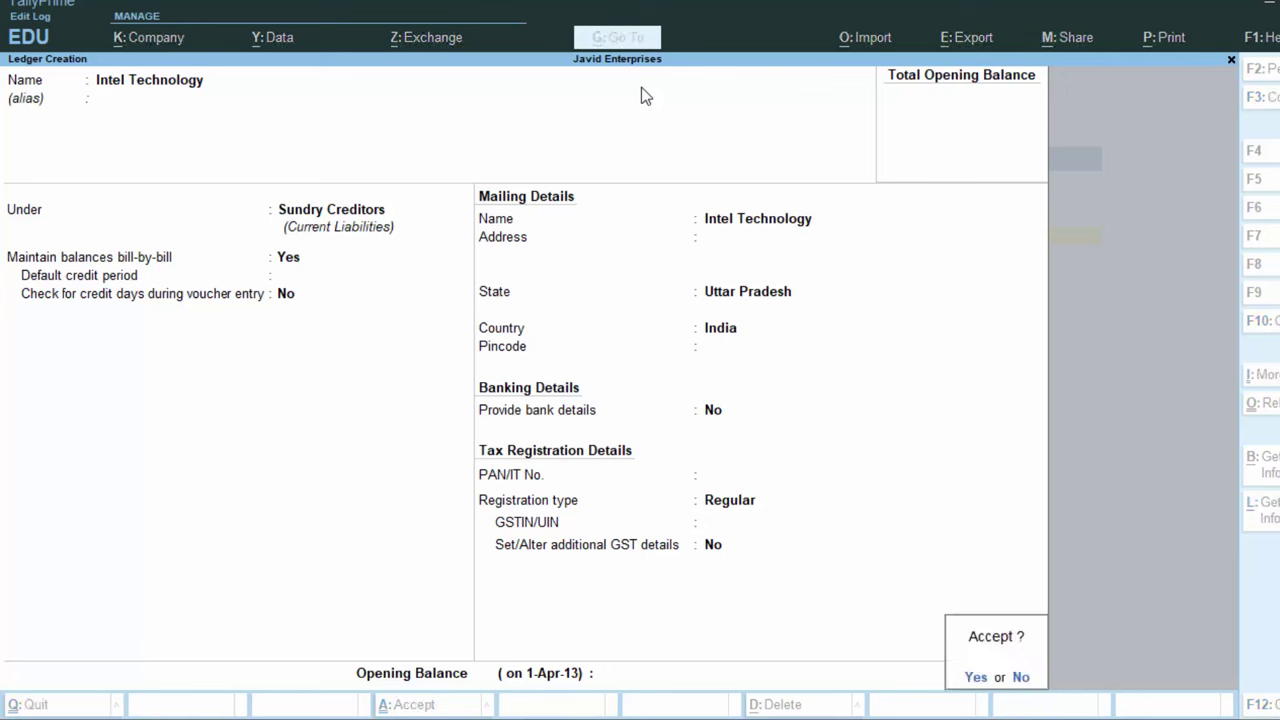
{"action": "key", "text": "Return"}
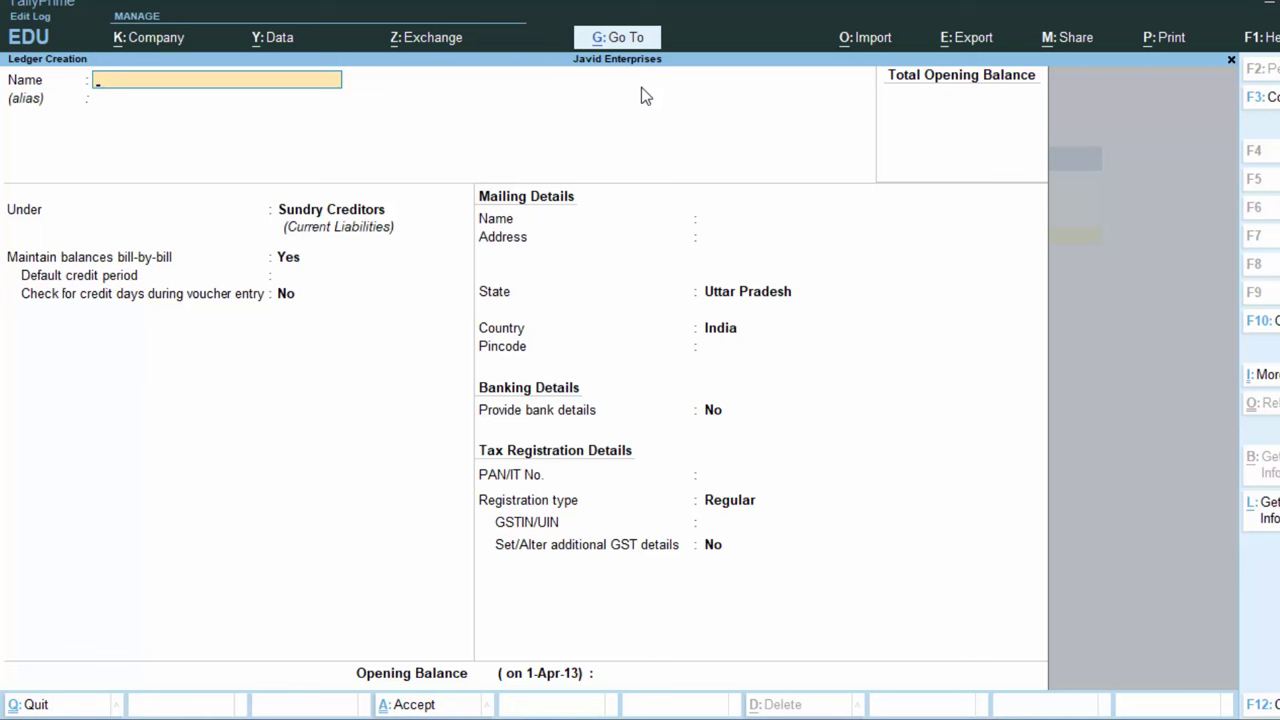
- Enter Bashir Hardware as a ledger under Sundry Debtors, leaving GST details and opening balance blank
{"action": "type", "text": "Ba"}
{"action": "type", "text": "shir"}
{"action": "type", "text": " Hard"}
{"action": "type", "text": "ware"}
{"action": "key", "text": "Return"}
{"action": "key", "text": "Return"}
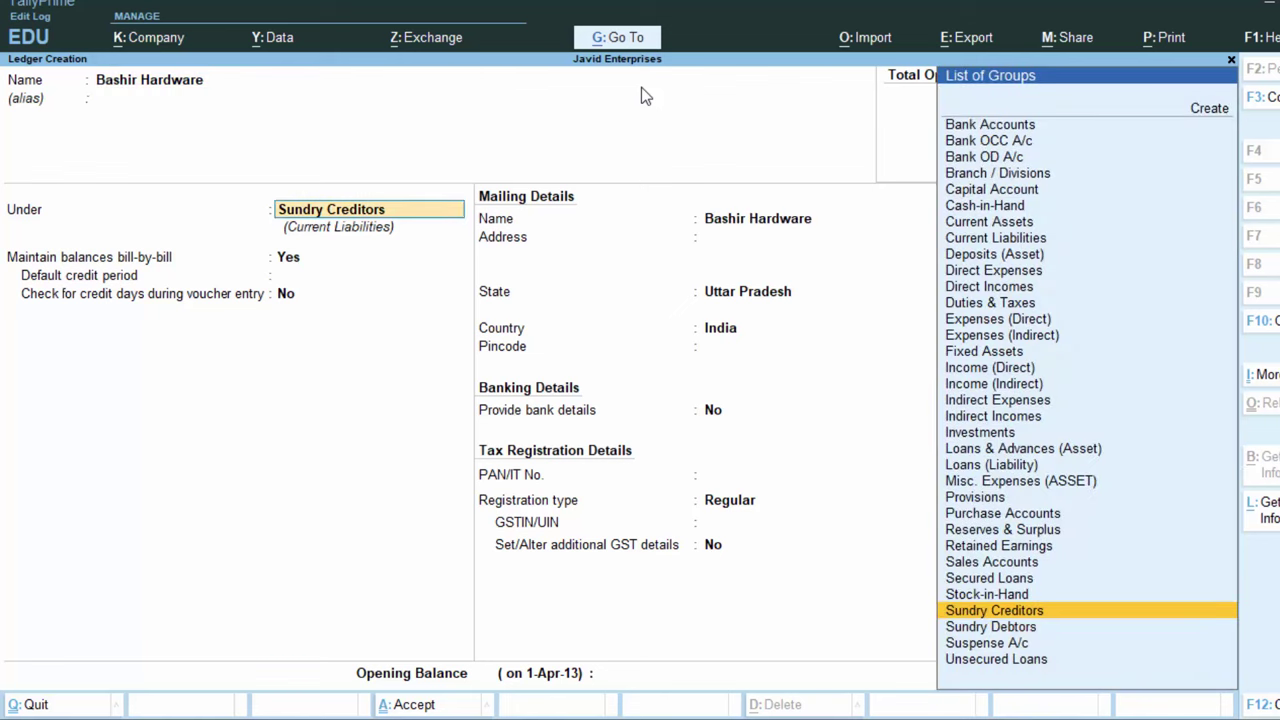
{"action": "type", "text": "S"}
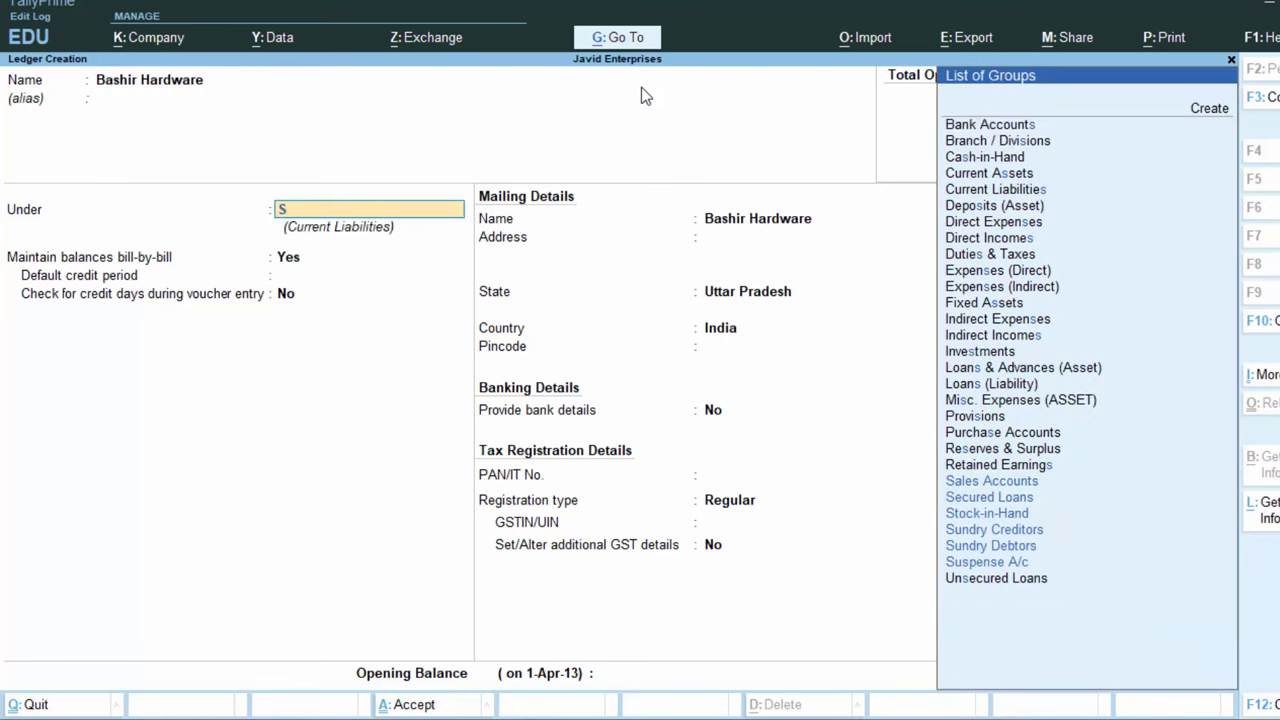
{"action": "key", "text": "Down"}
{"action": "key", "text": "Down"}
{"action": "key", "text": "Down"}
{"action": "key", "text": "Down"}
{"action": "key", "text": "Return"}
{"action": "key", "text": "Return"}
{"action": "key", "text": "Return"}
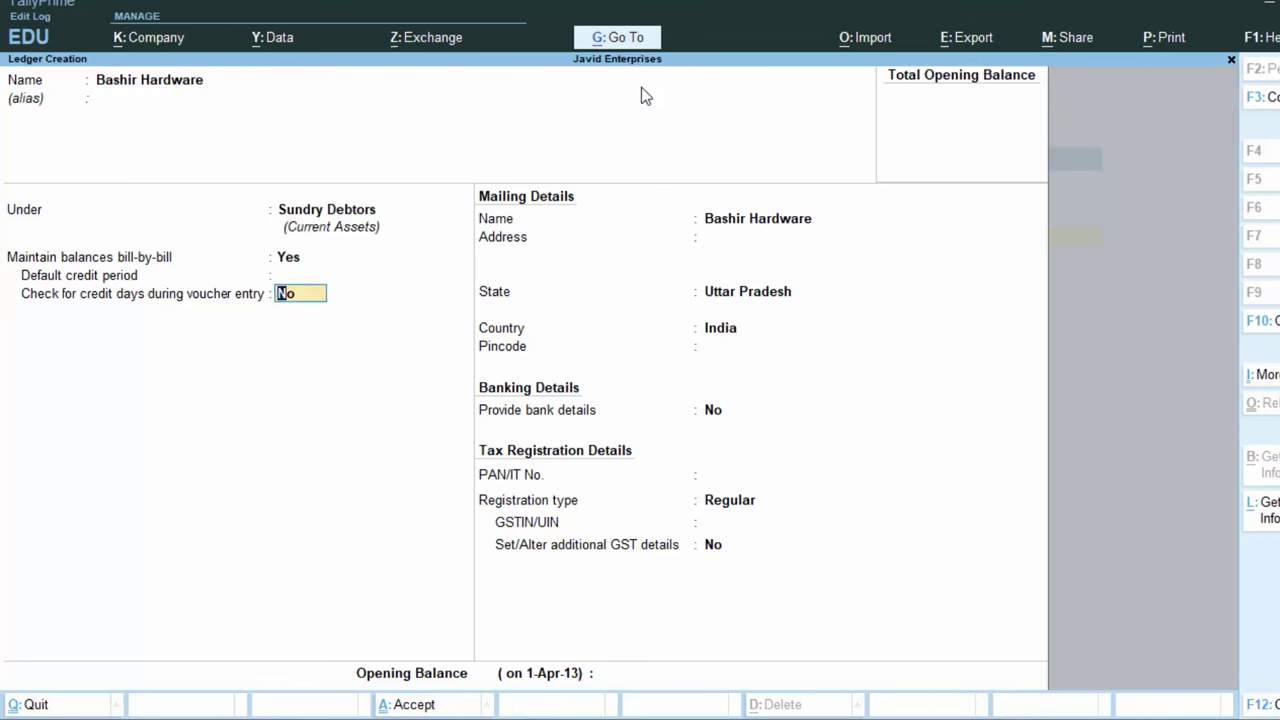
{"action": "key", "text": "Return"}
{"action": "key", "text": "Return"}
{"action": "key", "text": "Return"}
{"action": "key", "text": "Return"}
{"action": "key", "text": "Return"}
{"action": "key", "text": "Return"}
{"action": "key", "text": "Return"}
{"action": "key", "text": "Return"}
{"action": "key", "text": "Return"}
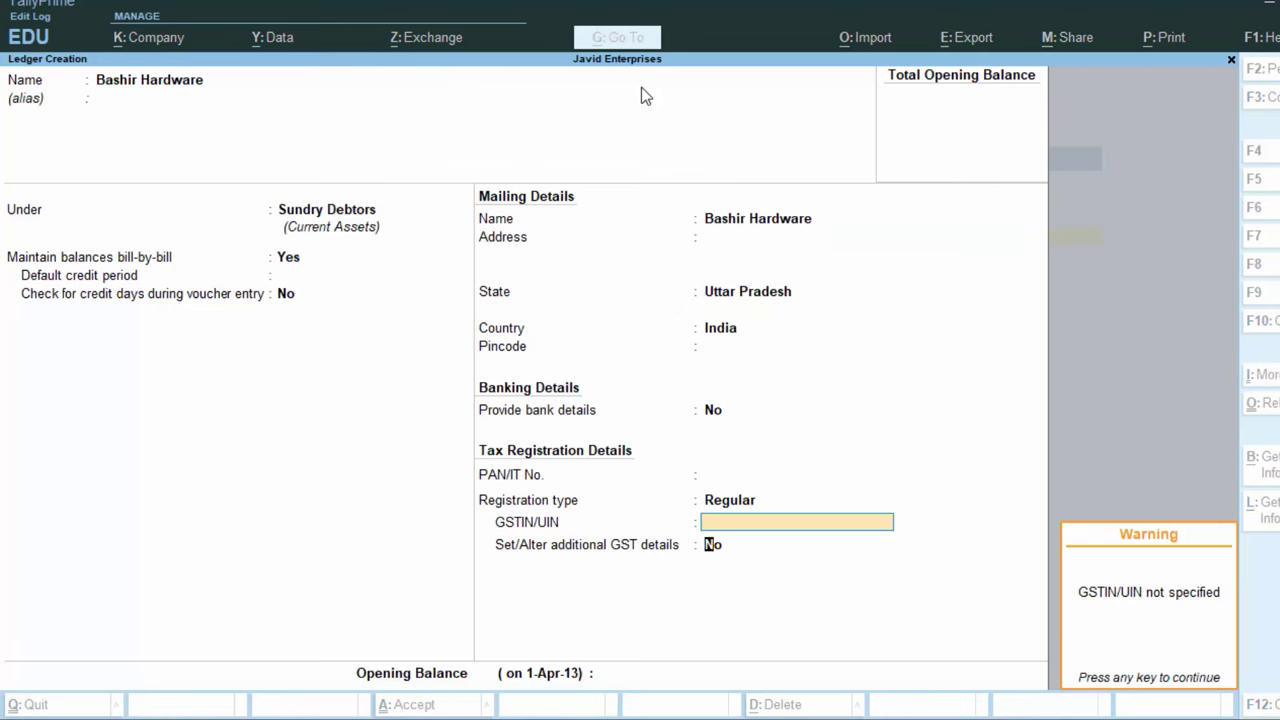
{"action": "key", "text": "Return"}
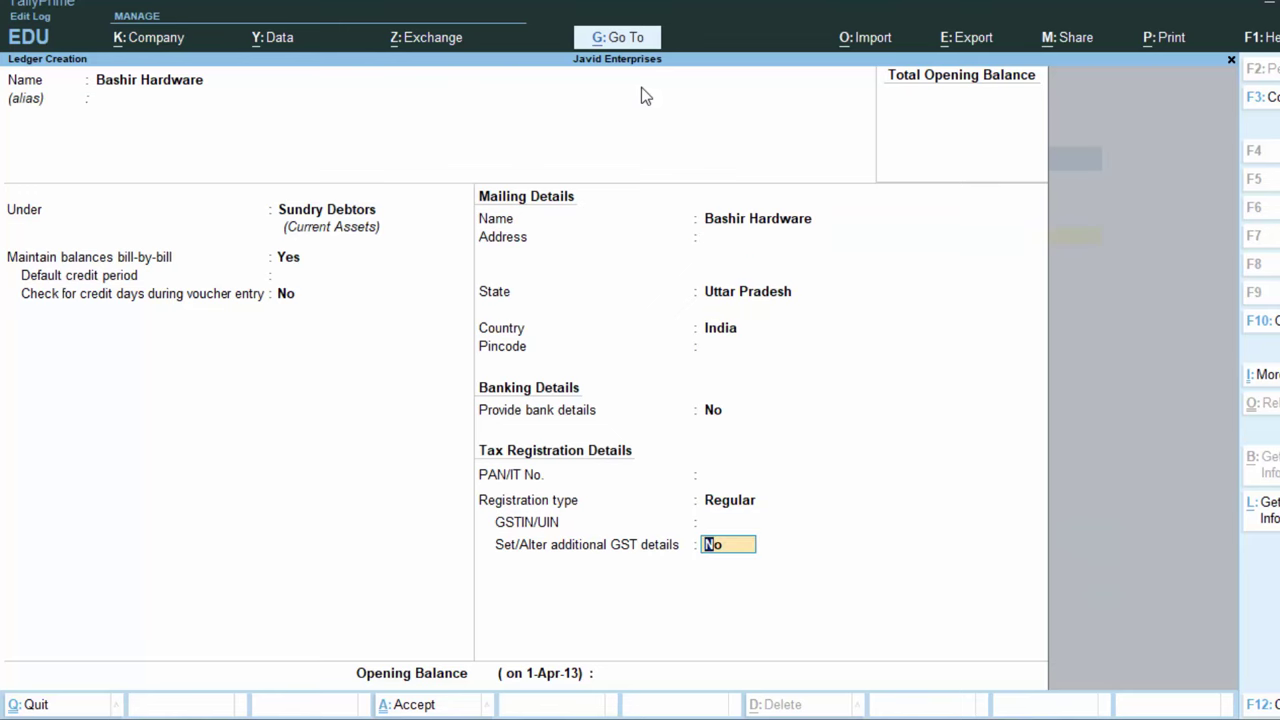
{"action": "key", "text": "Return"}
{"action": "key", "text": "Return"}
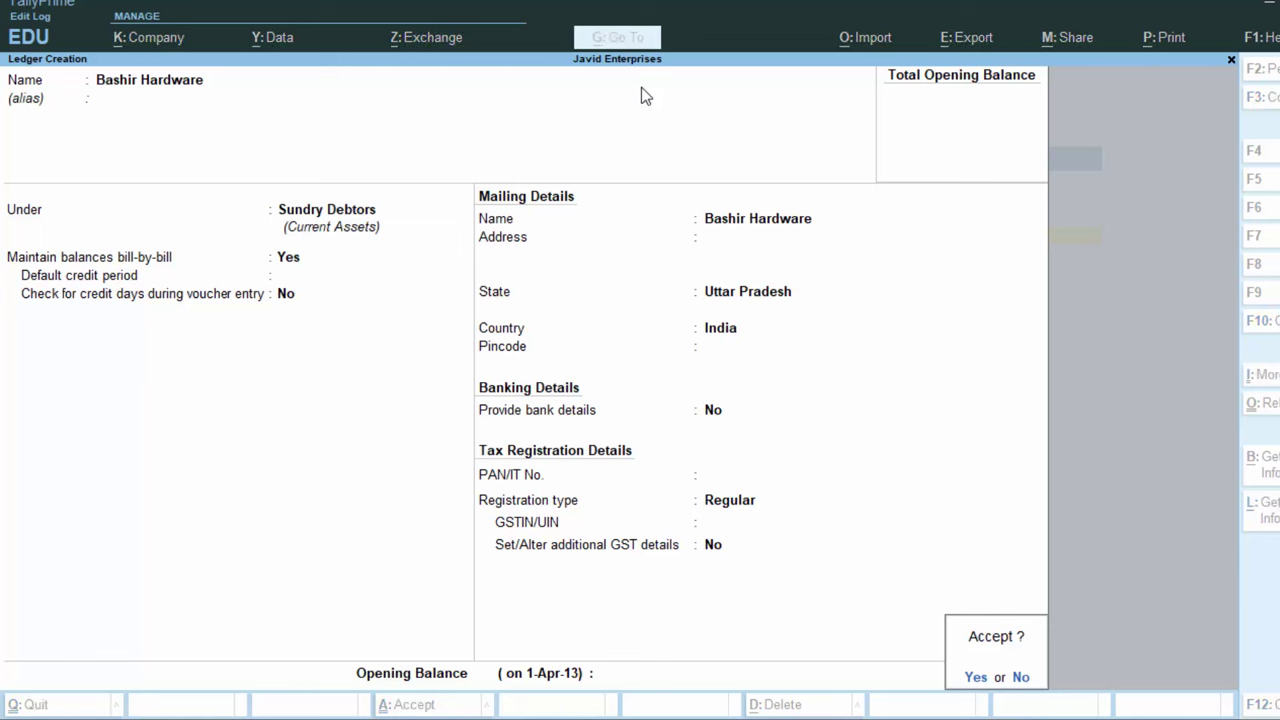
{"action": "key", "text": "Return"}
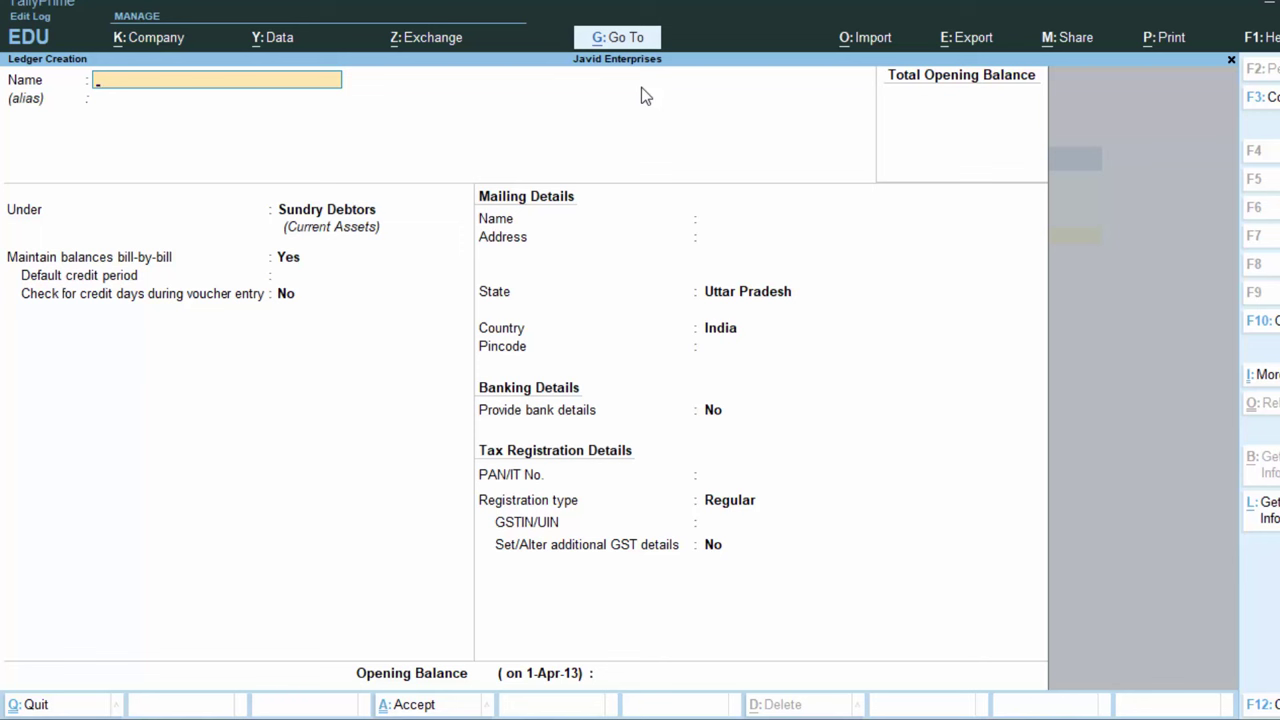
- Enter Shabir Electronics under Sundry Debtors with Regular registration, leaving the GSTIN empty
{"action": "type", "text": "S"}
{"action": "type", "text": "habir"}
{"action": "type", "text": " Elec"}
{"action": "type", "text": "tronics"}
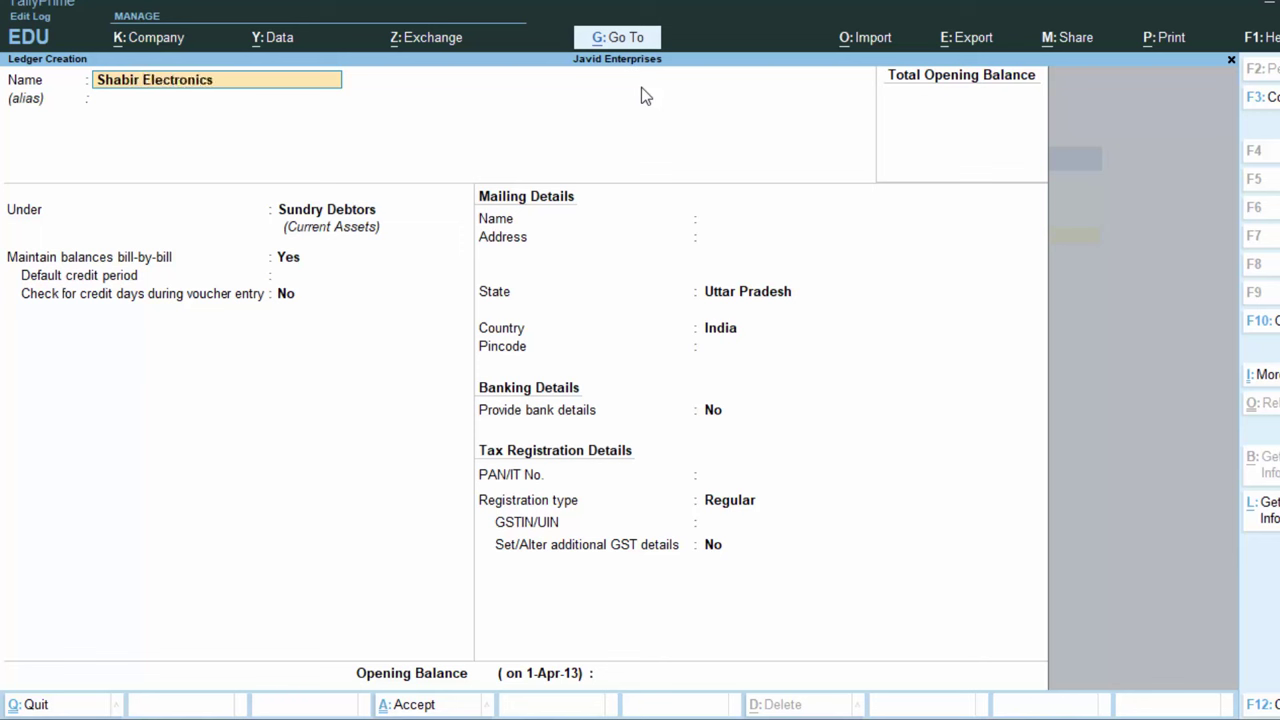
{"action": "key", "text": "Return"}
{"action": "key", "text": "Return"}
{"action": "key", "text": "Return"}
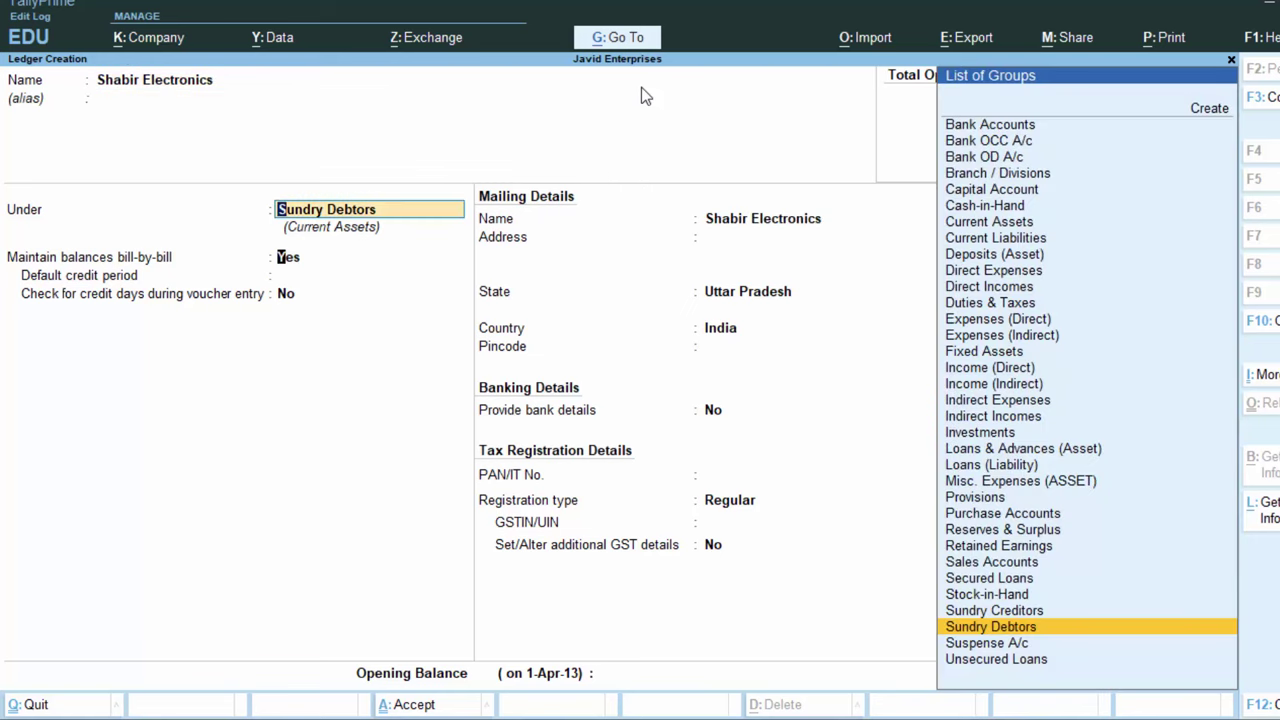
{"action": "key", "text": "Return"}
{"action": "key", "text": "Return"}
{"action": "key", "text": "Return"}
{"action": "key", "text": "Return"}
{"action": "key", "text": "Return"}
{"action": "key", "text": "Return"}
{"action": "key", "text": "Return"}
{"action": "key", "text": "Return"}
{"action": "key", "text": "Return"}
{"action": "key", "text": "Return"}
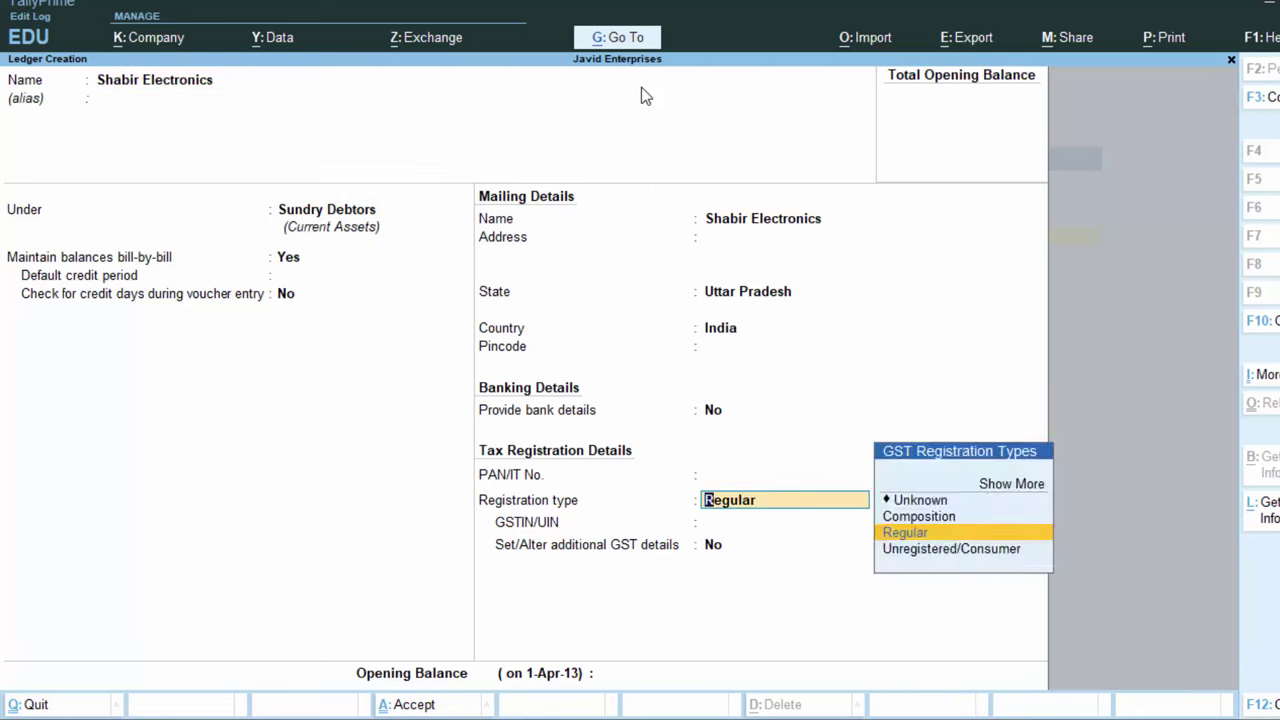
{"action": "key", "text": "Return"}
{"action": "key", "text": "Return"}
{"action": "key", "text": "Return"}
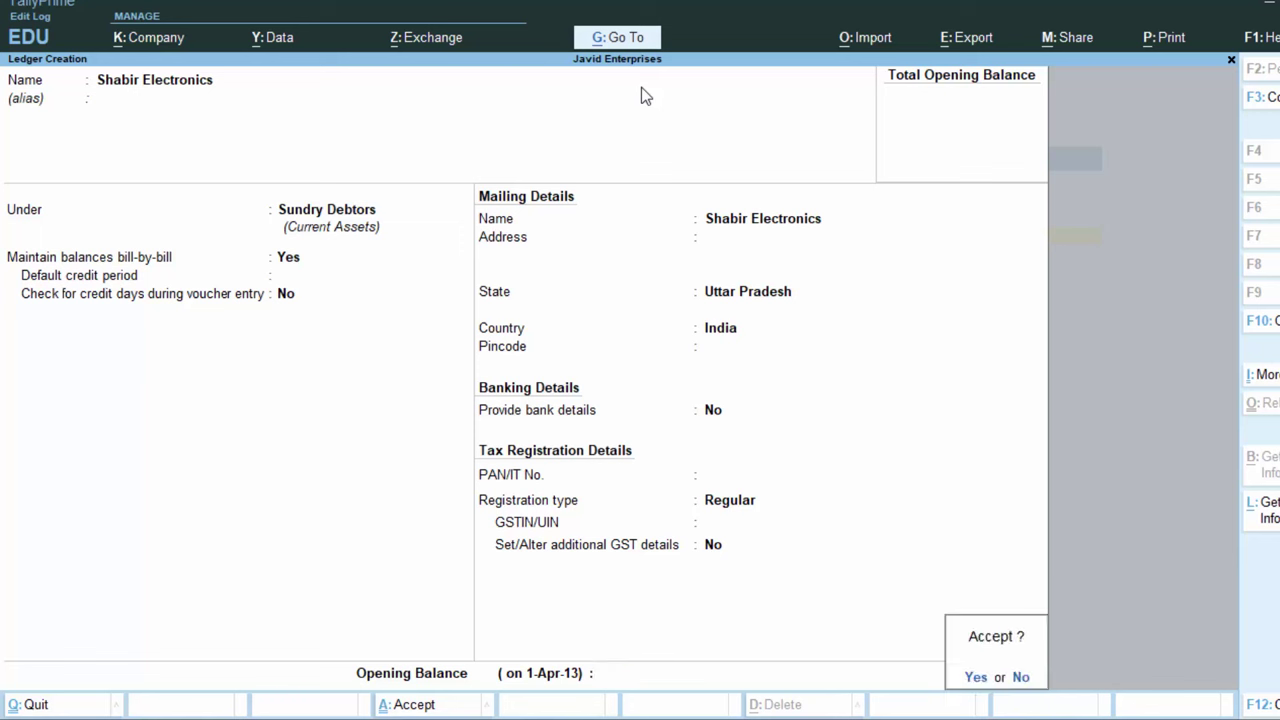
{"action": "key", "text": "Return"}
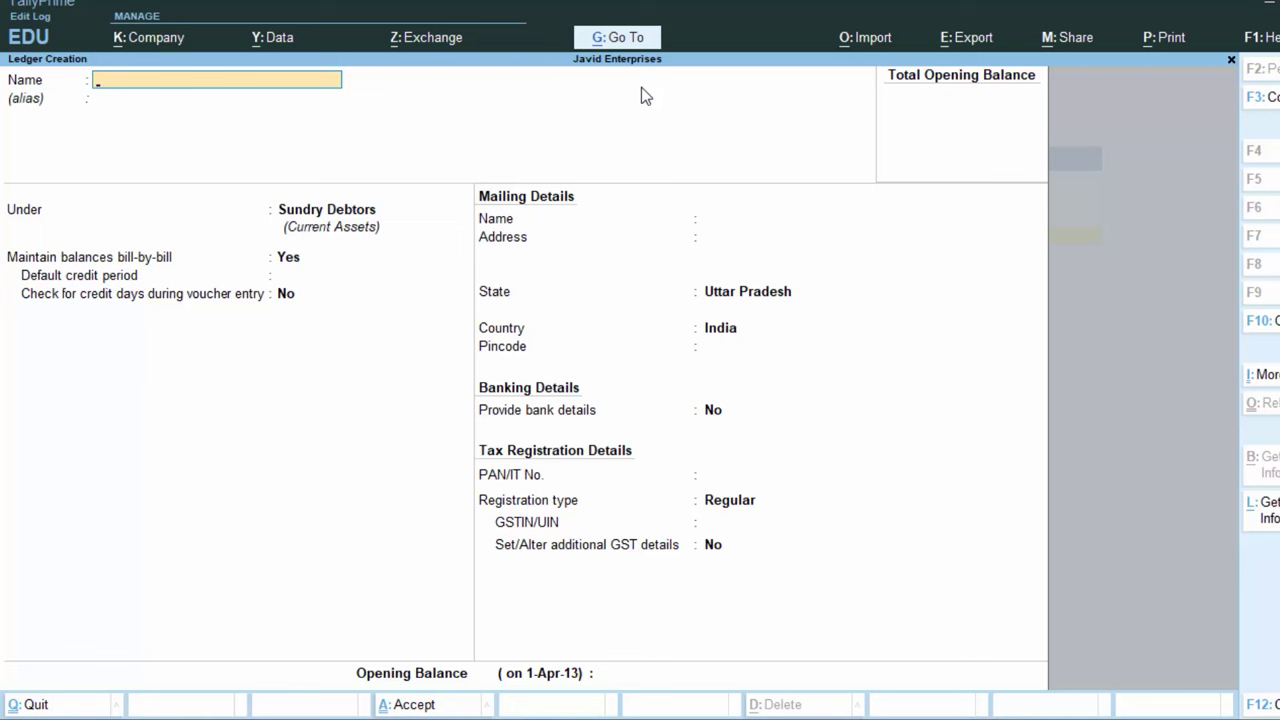
- Enter Zubair Intel under Sundry Debtors with no opening balance and save it
{"action": "type", "text": "Zub"}
{"action": "type", "text": "air In"}
{"action": "type", "text": "tel"}
{"action": "key", "text": "Return"}
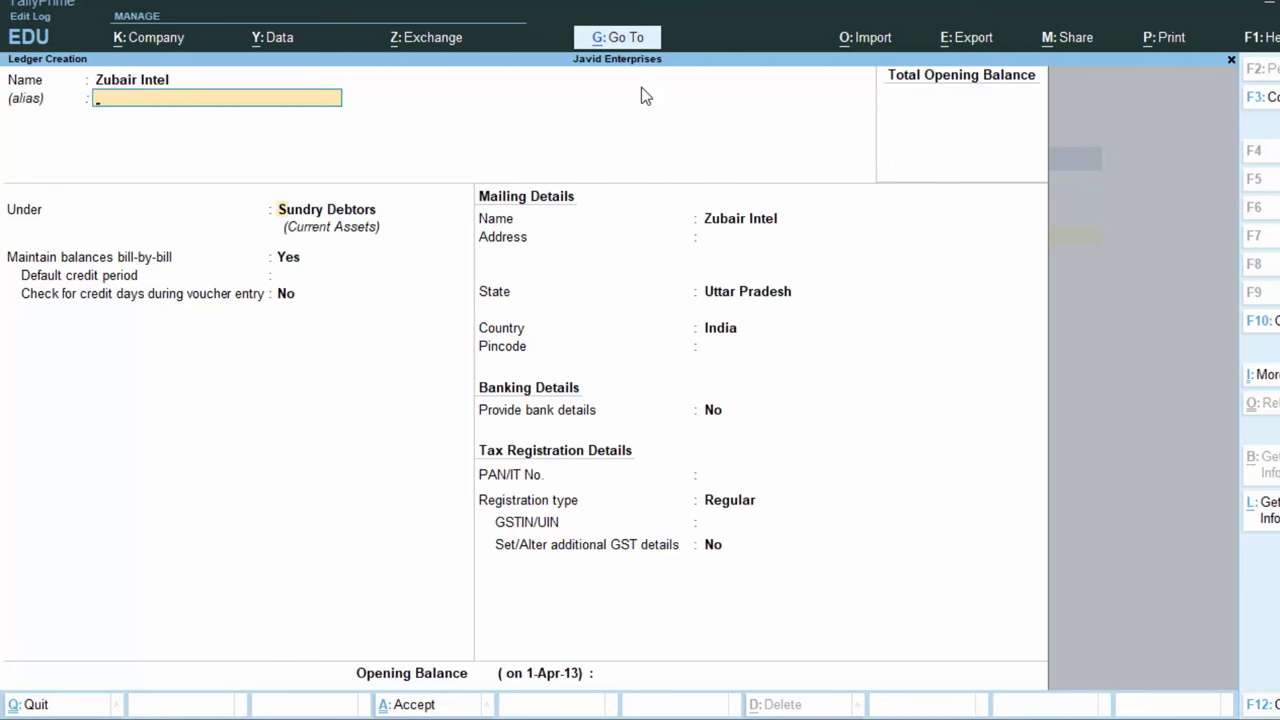
{"action": "key", "text": "Return"}
{"action": "key", "text": "Return"}
{"action": "key", "text": "Return"}
{"action": "key", "text": "Return"}
{"action": "key", "text": "Return"}
{"action": "key", "text": "Return"}
{"action": "key", "text": "Return"}
{"action": "key", "text": "Return"}
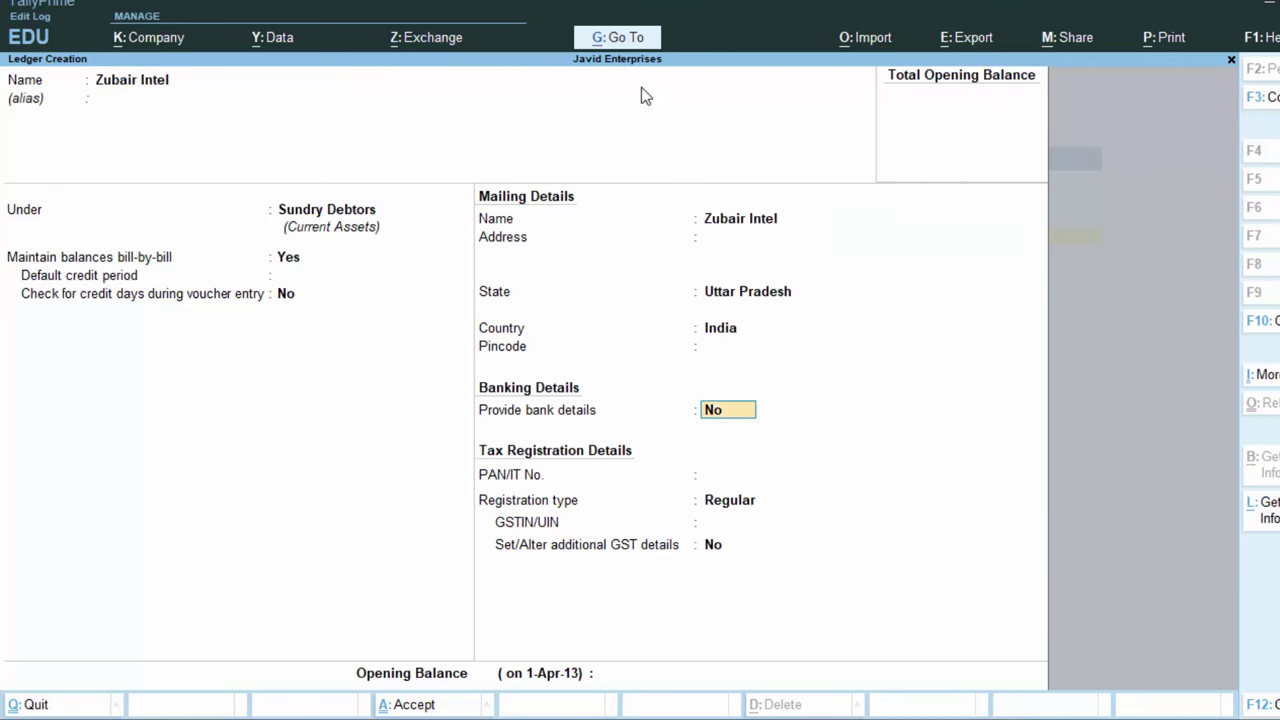
{"action": "key", "text": "Return"}
{"action": "key", "text": "Return"}
{"action": "key", "text": "Return"}
{"action": "key", "text": "Return"}
{"action": "key", "text": "Return"}
{"action": "key", "text": "Return"}
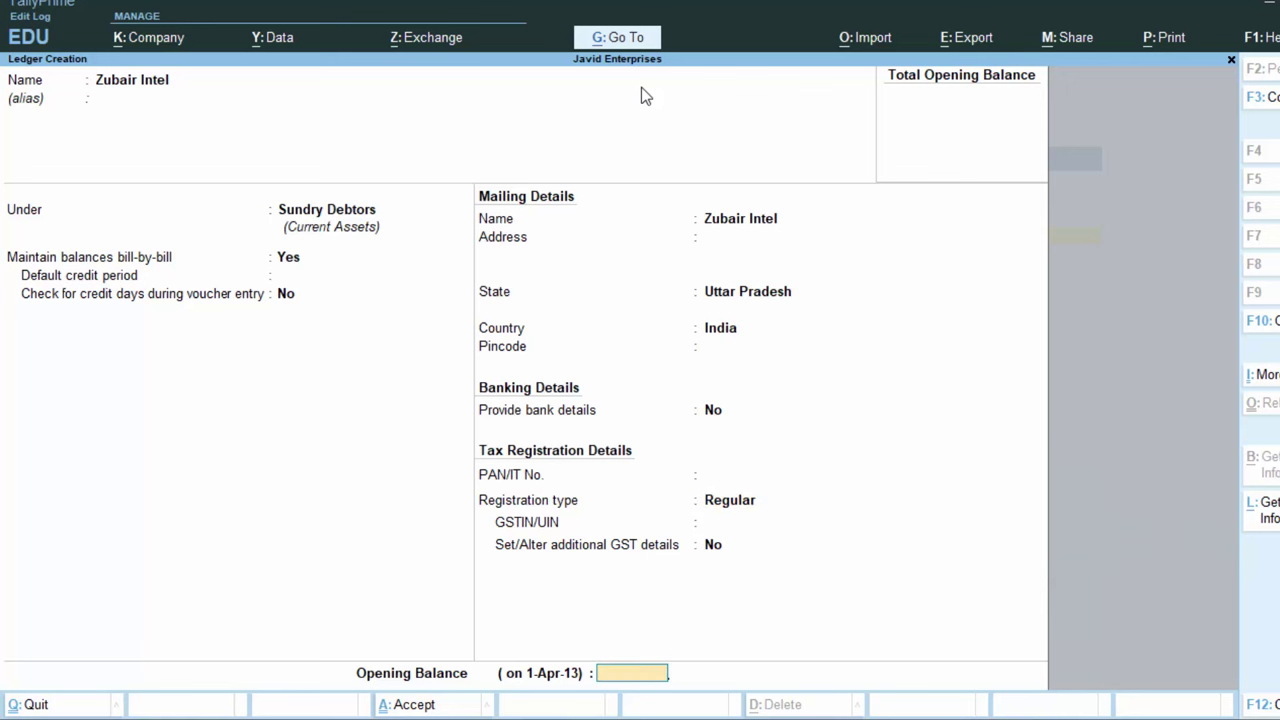
{"action": "key", "text": "Return"}
{"action": "key", "text": "y"}
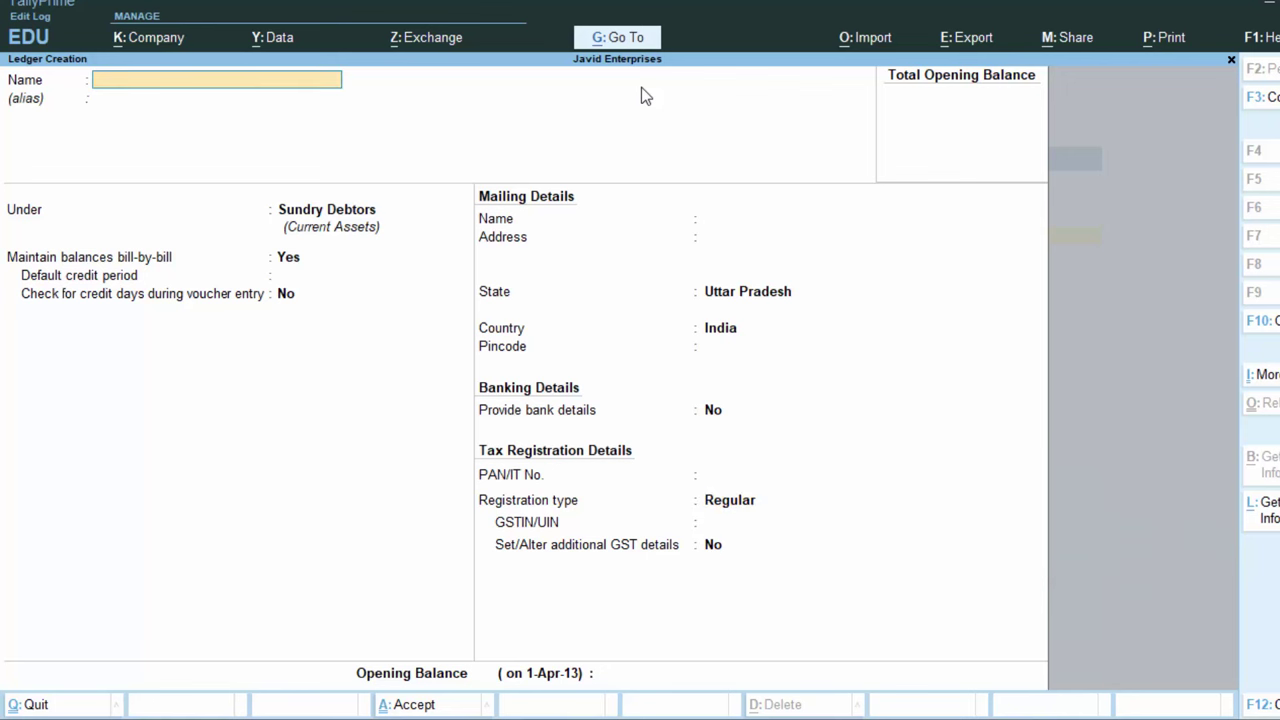